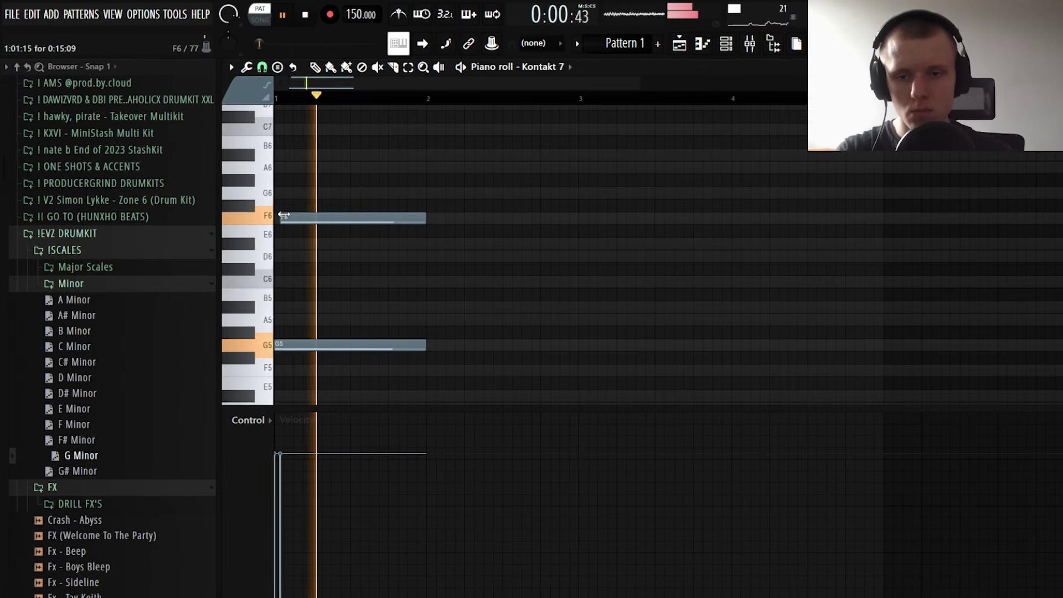
Add one-bar G5 and D6 notes in bar 2 while the pattern plays
key(space)
scroll(354, 160, down, 1)
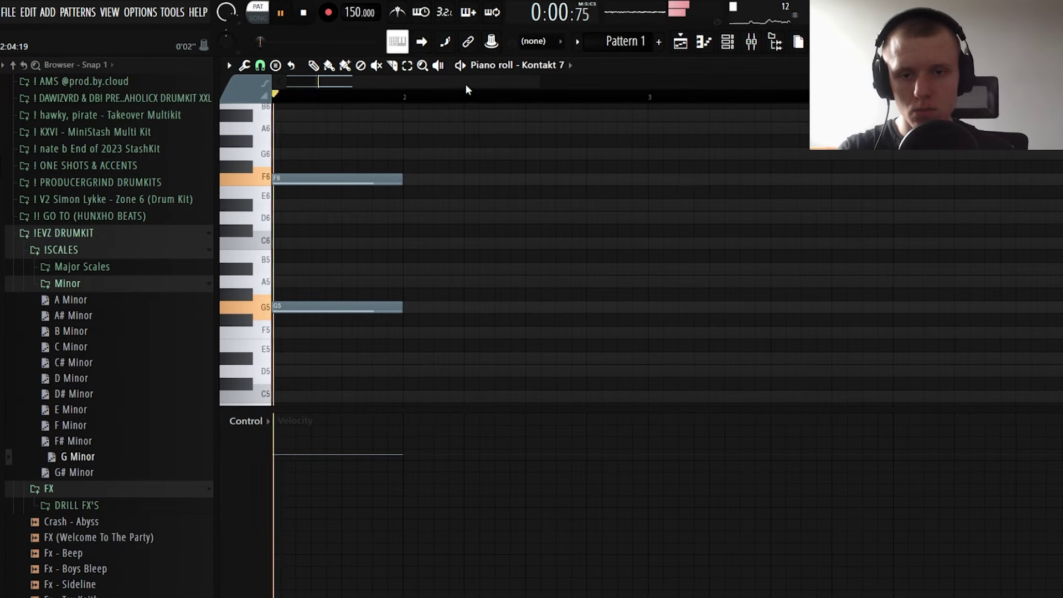
click(521, 308)
click(591, 215)
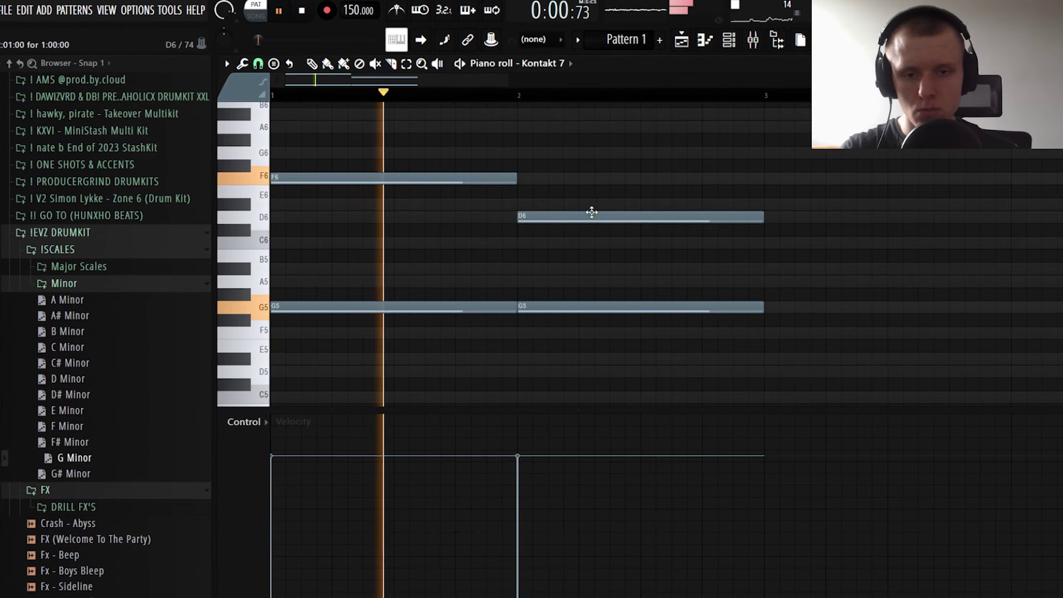
Shorten the bar 2 D6 note to half a bar and place a half-bar C6 note after it
click(642, 242)
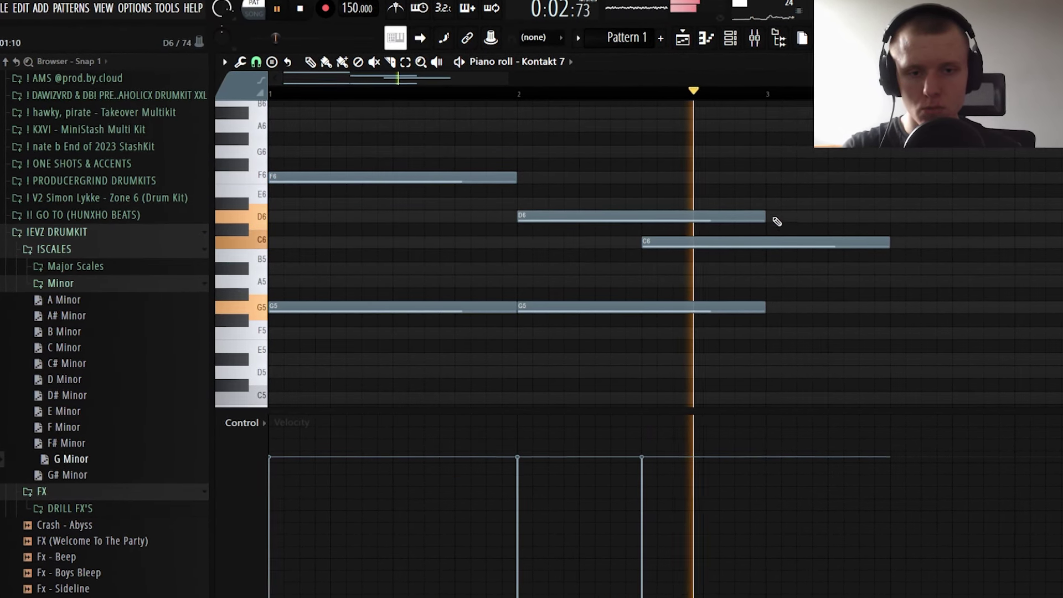
drag(765, 216, 646, 217)
click(893, 242)
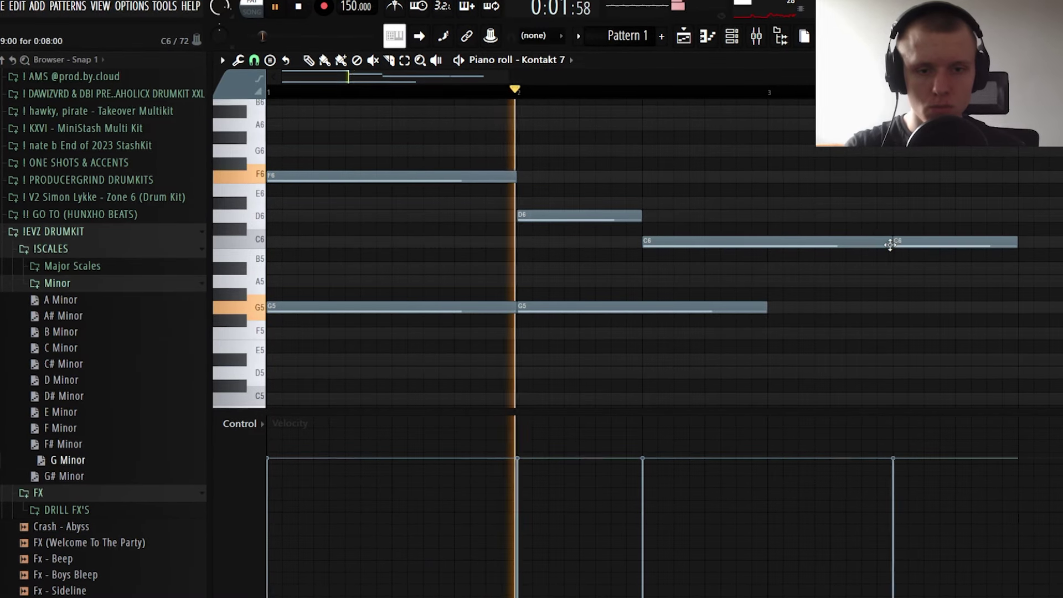
right_click(894, 241)
drag(890, 241, 803, 241)
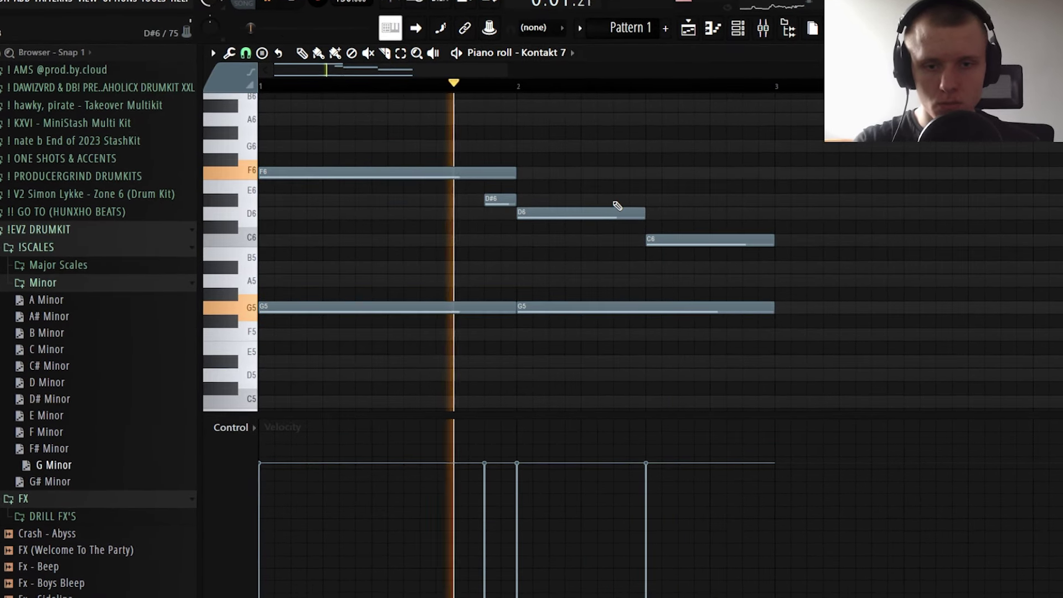
Add a short D#6 note just before the C6 note and duplicate the two-bar melody into bars 3 and 4
click(617, 203)
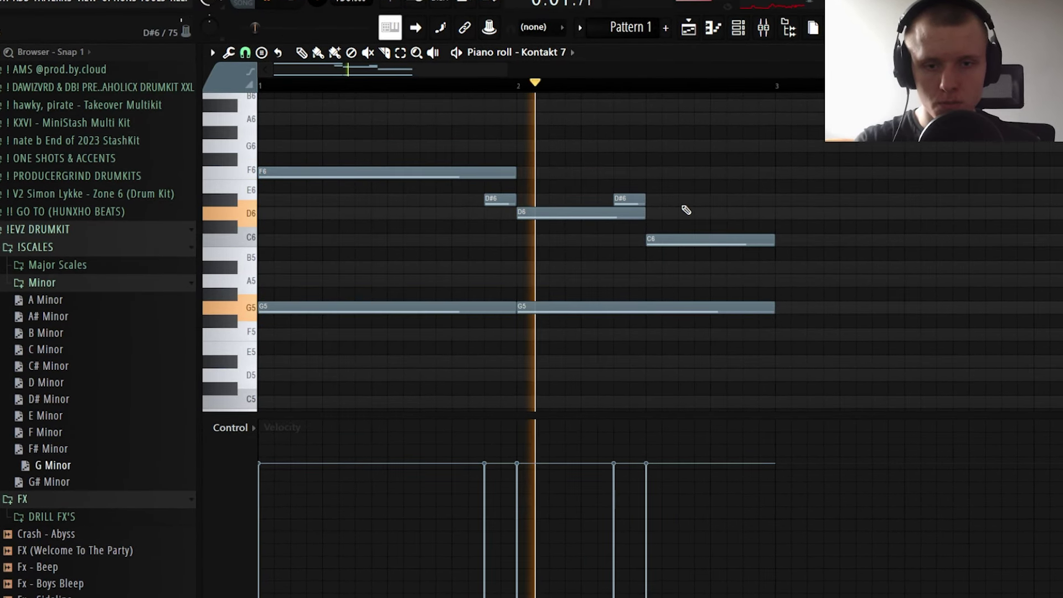
key(space)
scroll(691, 118, down, 1)
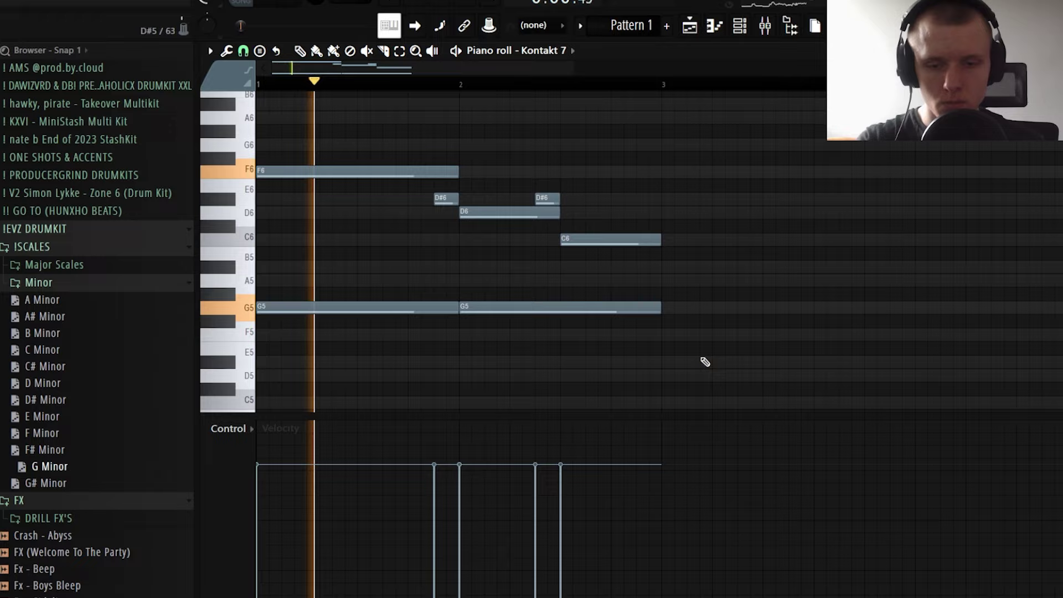
key(ctrl+a)
key(ctrl+b)
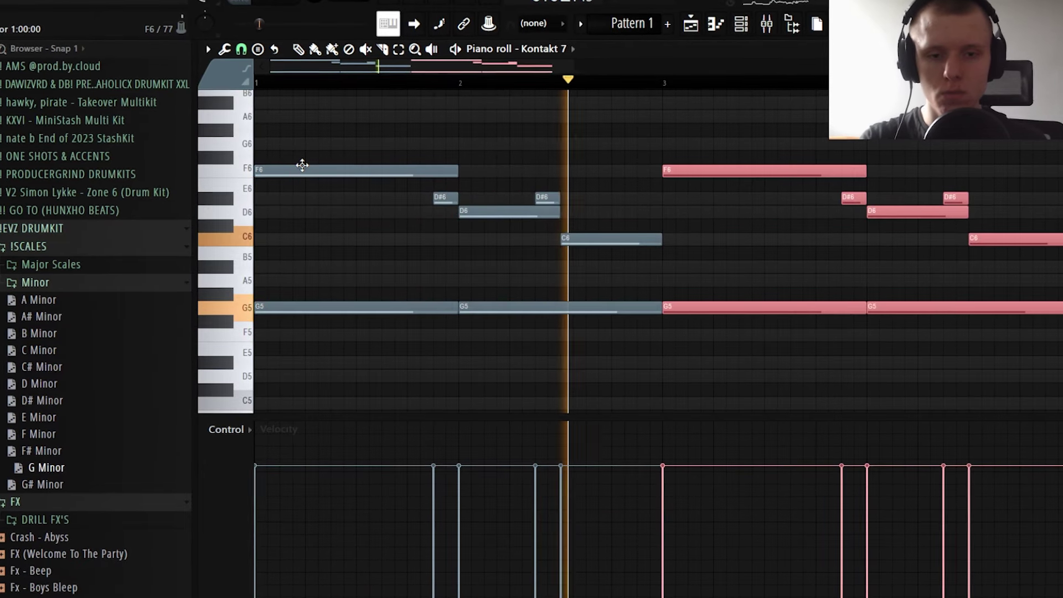
Add a short A#5 note at the end of bar 2
key(space)
click(549, 203)
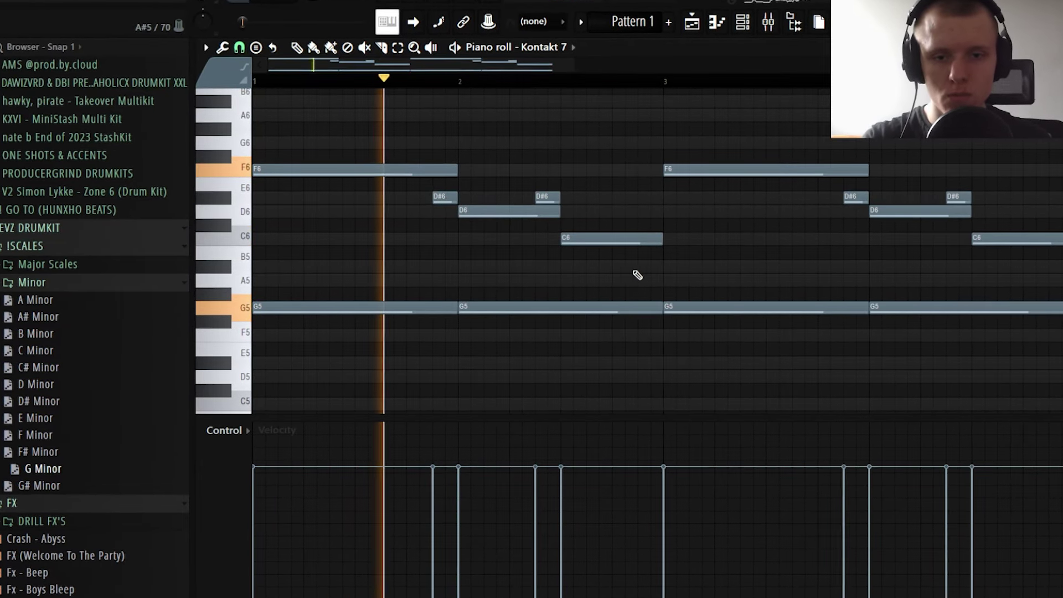
click(643, 266)
scroll(747, 83, down, 1)
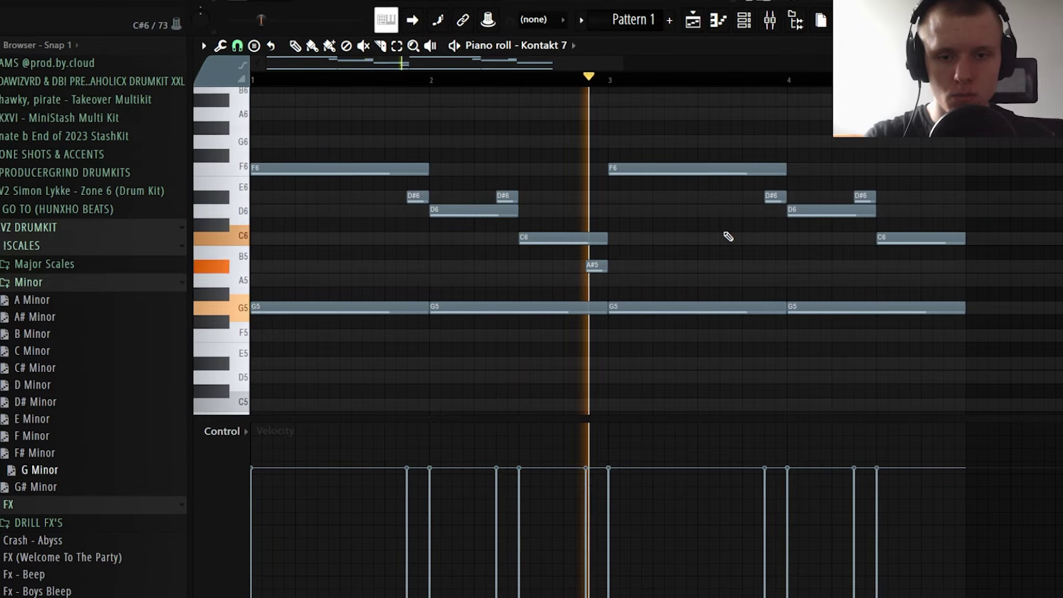
scroll(839, 151, down, 1)
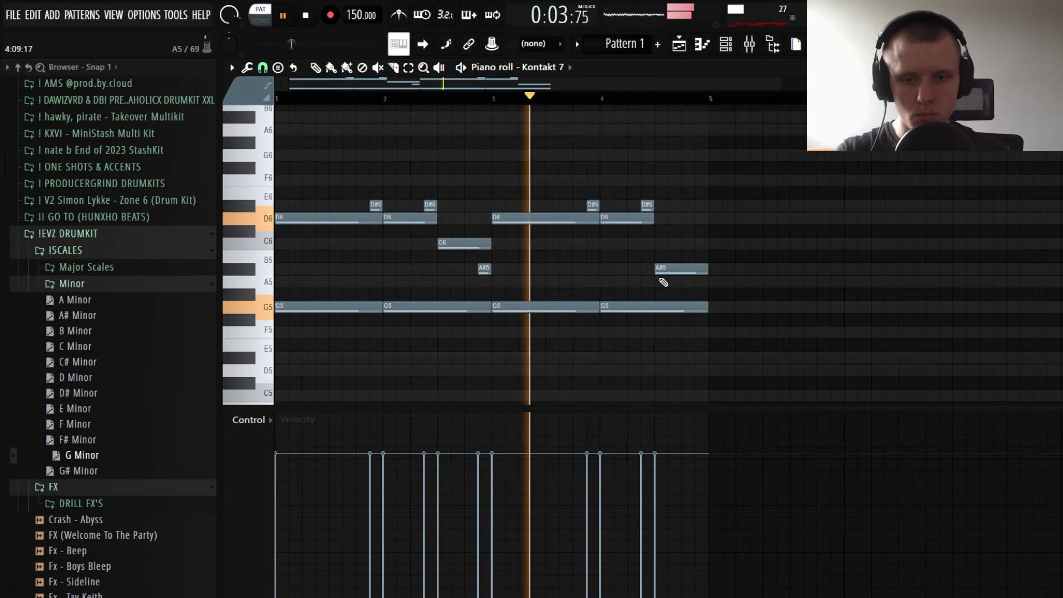
Add a short A5 note at the end of bar 4 and duplicate the four-bar melody into bars 5 to 8
click(699, 281)
key(ctrl+b)
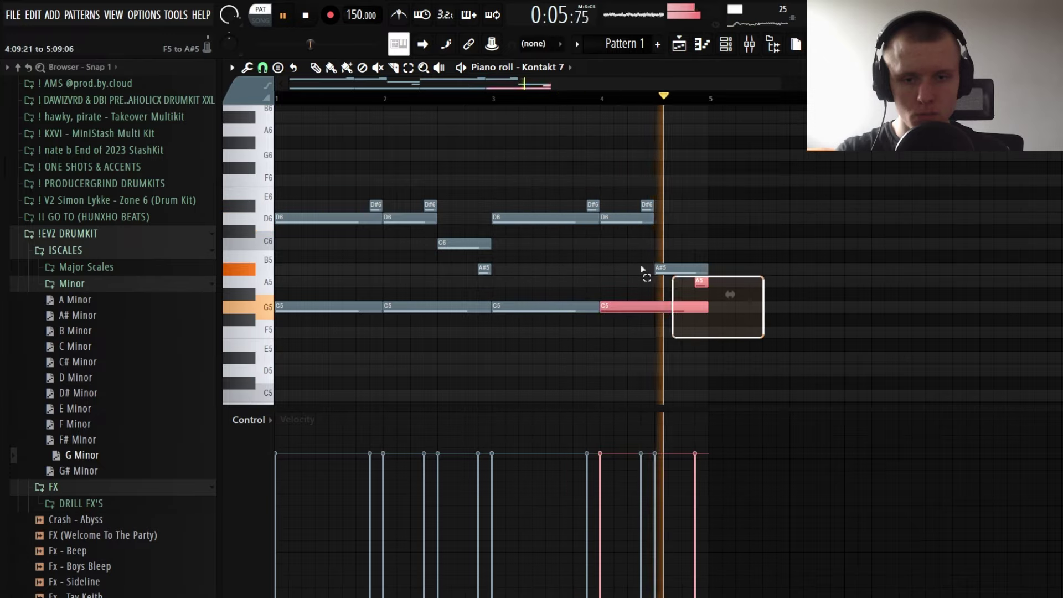
right_click(721, 157)
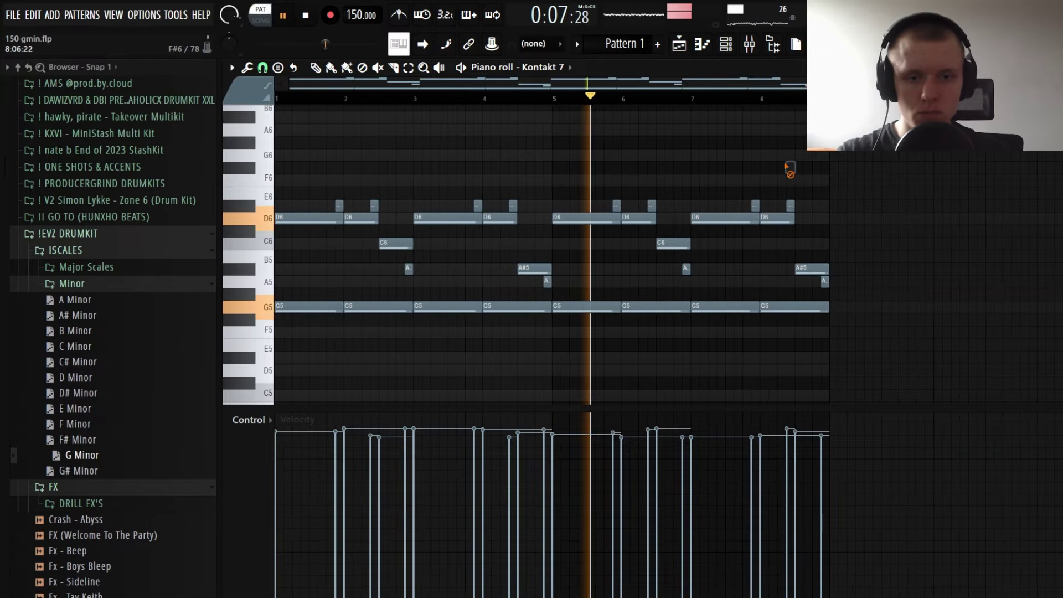
Transpose the whole eight-bar melody down one octave and play it back
drag(872, 349, 131, 138)
key(space)
key(ctrl+Down)
key(space)
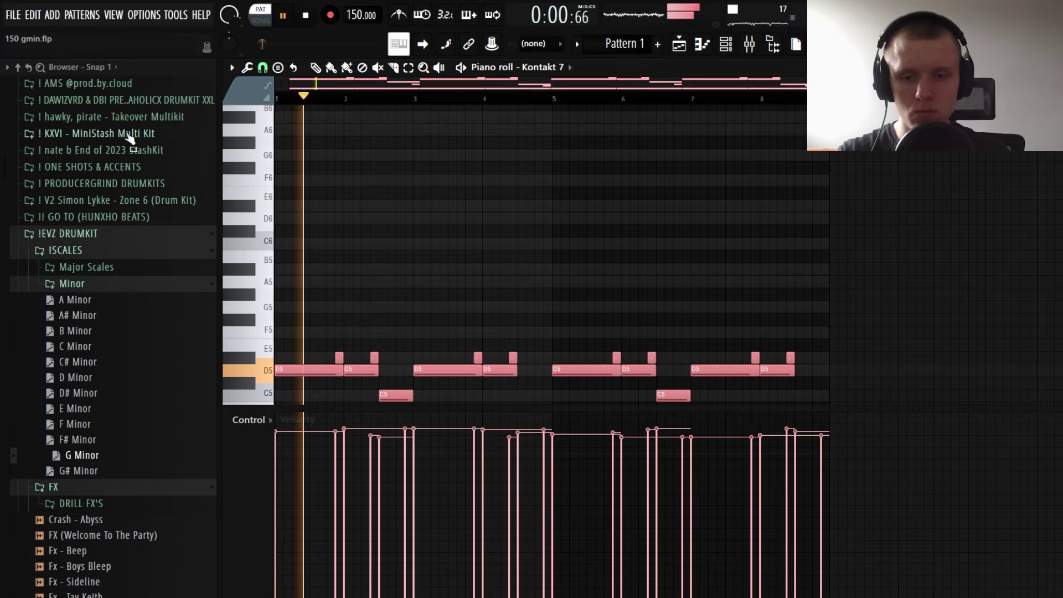
scroll(570, 193, down, 5)
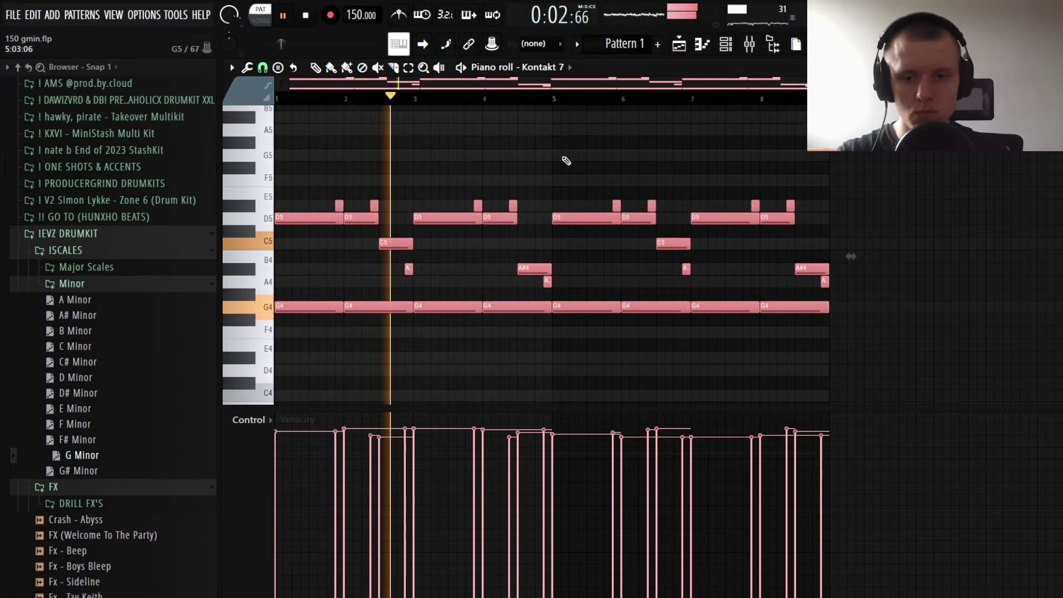
right_click(572, 161)
scroll(616, 102, up, 3)
scroll(614, 100, down, 3)
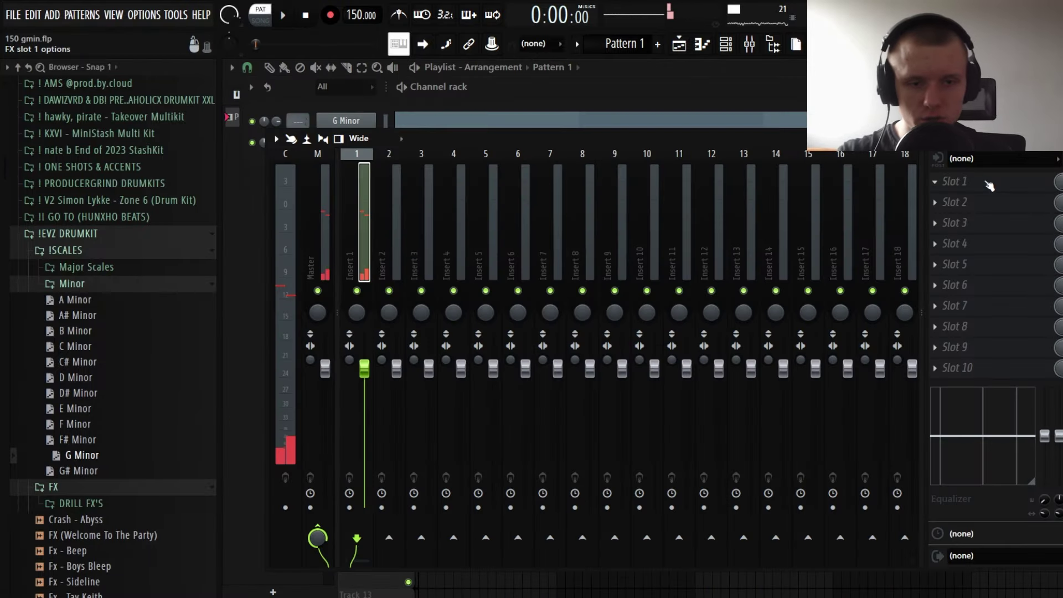
Load Fruity Reeverb 2 in the first effect slot of mixer Insert 1
click(988, 184)
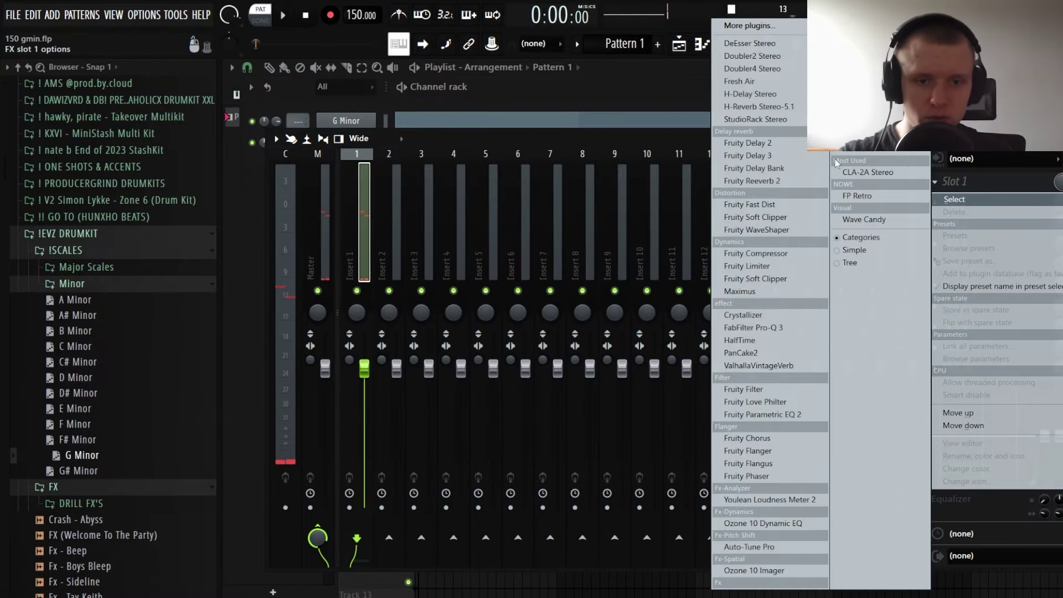
click(773, 181)
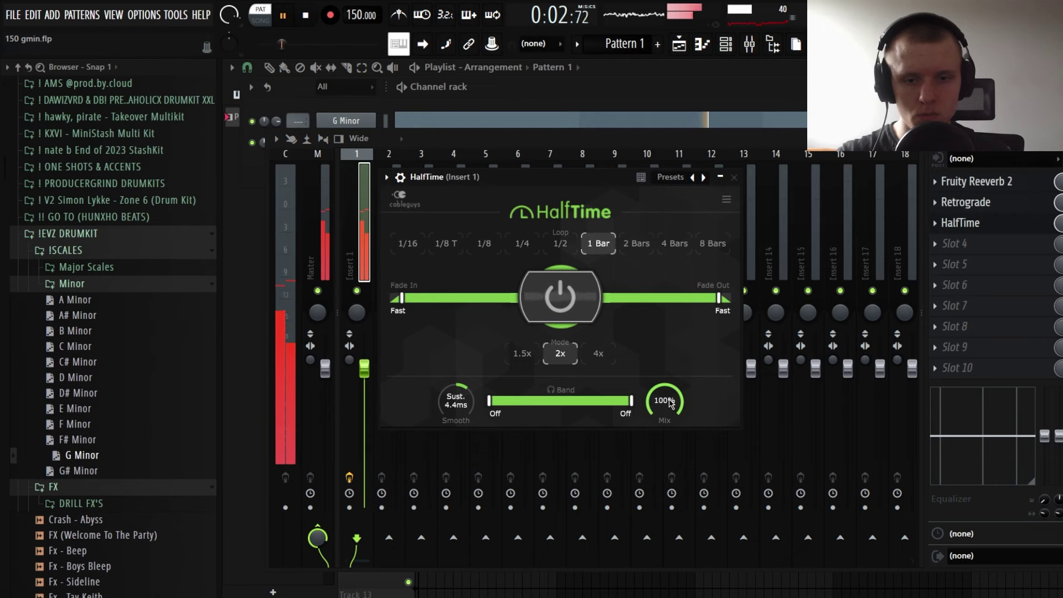
Lower the HalfTime mix from full and reduce FP Retro's Magnetic amount
drag(669, 402, 668, 438)
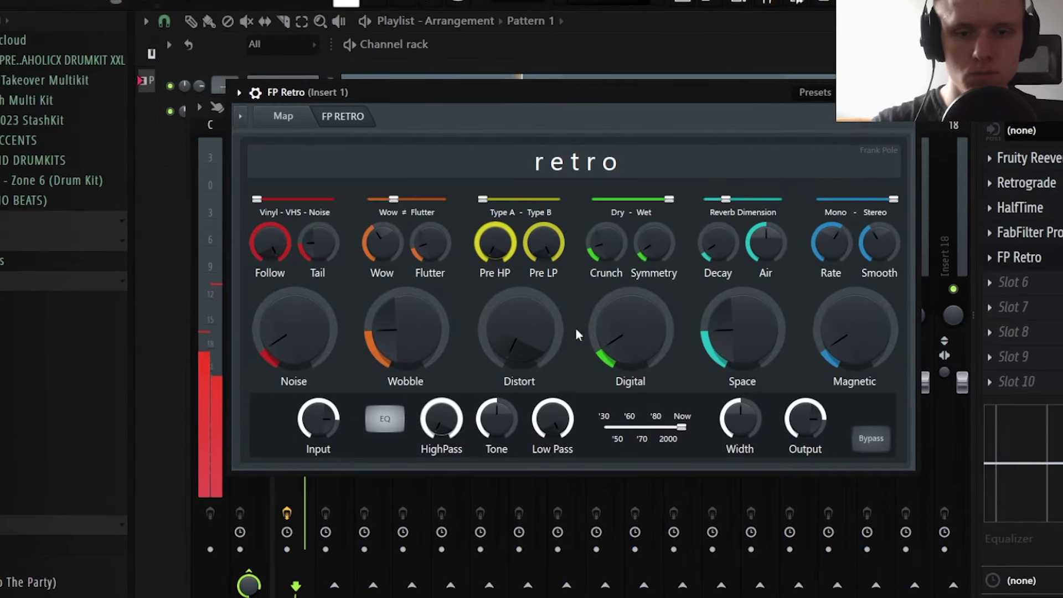
drag(848, 330, 848, 357)
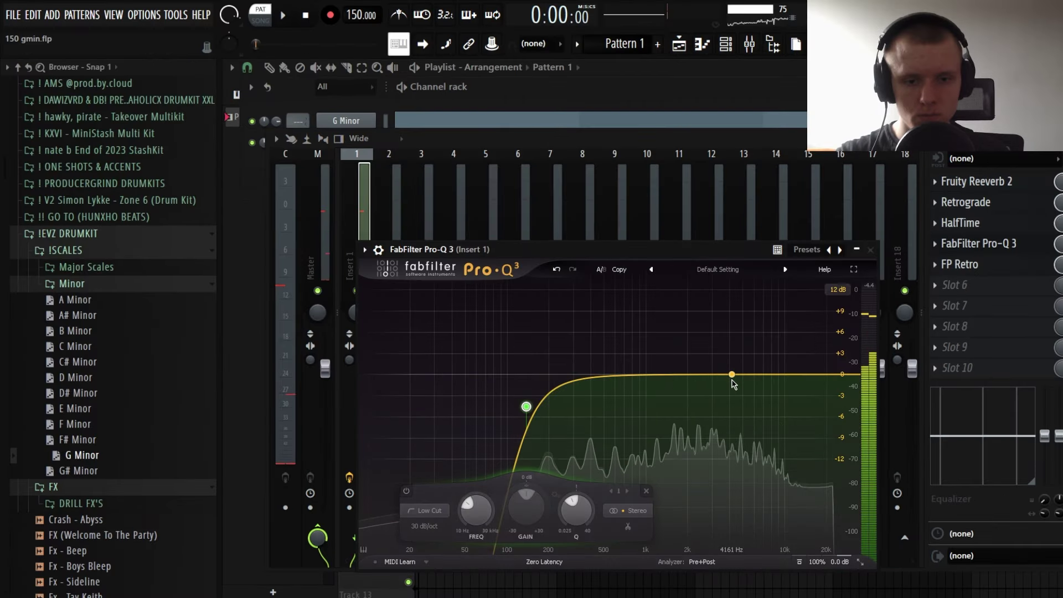
Shape the Pro-Q 3 curve with a +0.98 dB bell near 5594 Hz and a low cut at about 125 Hz, and save the project
mouse_move(746, 374)
mouse_down()
mouse_move(745, 347)
mouse_move(749, 364)
mouse_up()
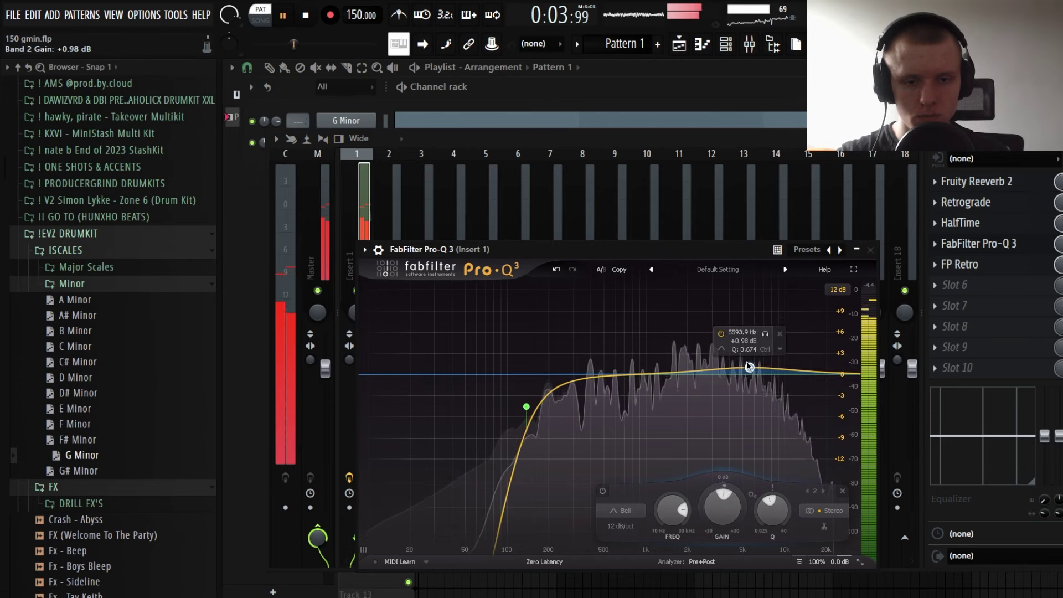
drag(528, 408, 522, 410)
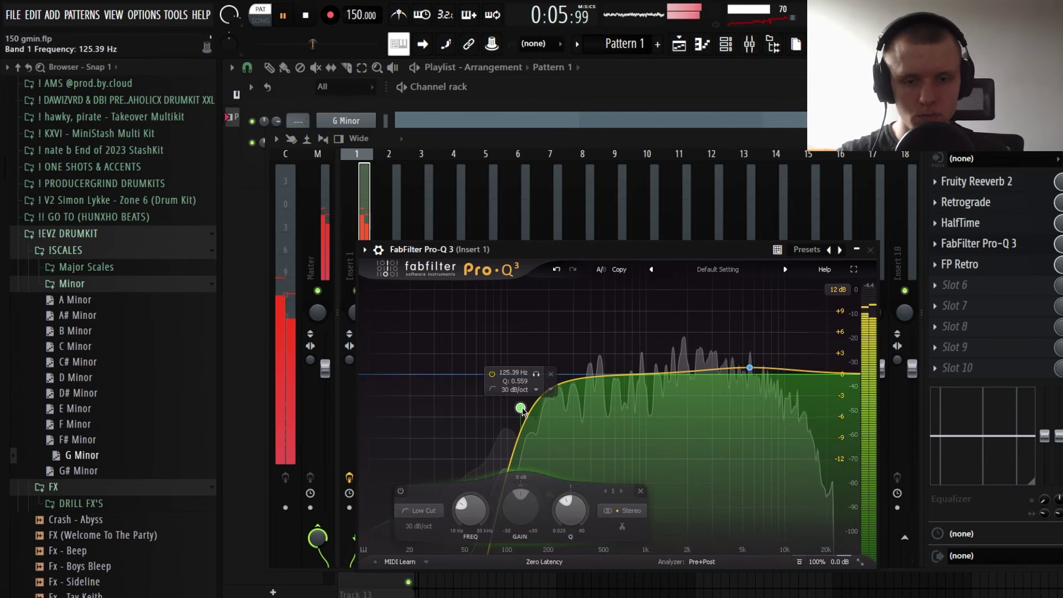
key(ctrl+s)
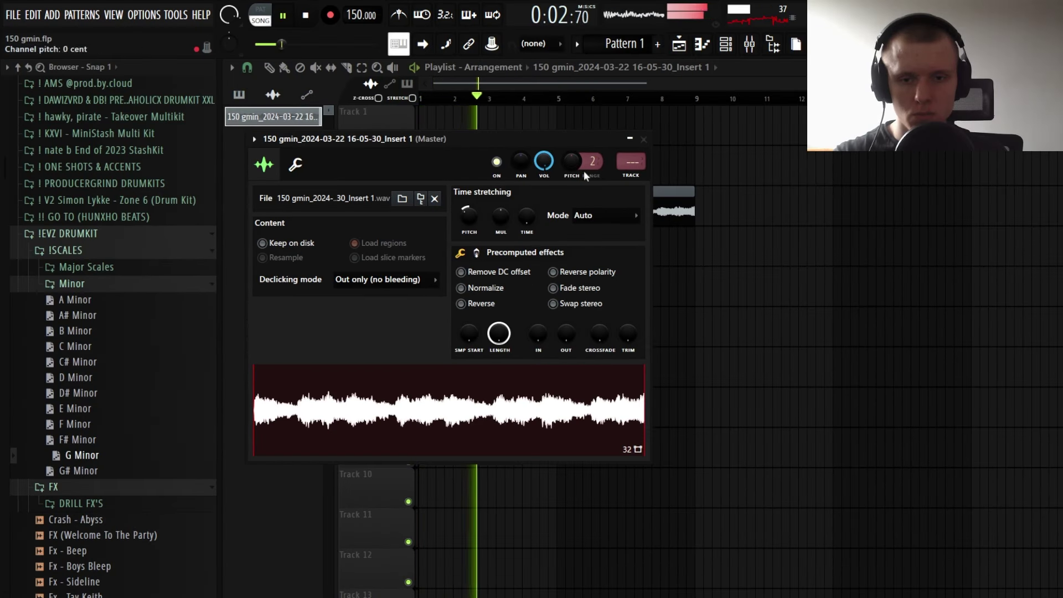
Close the bounced melody's channel settings and inspect and play its audio clip on Track 3 around bar 3
click(644, 139)
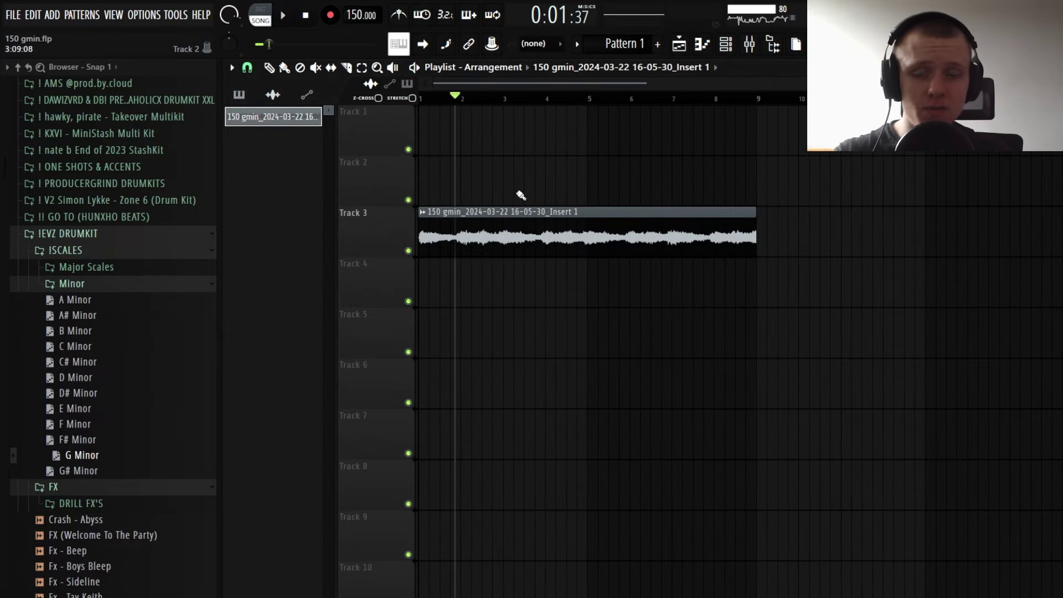
double_click(479, 212)
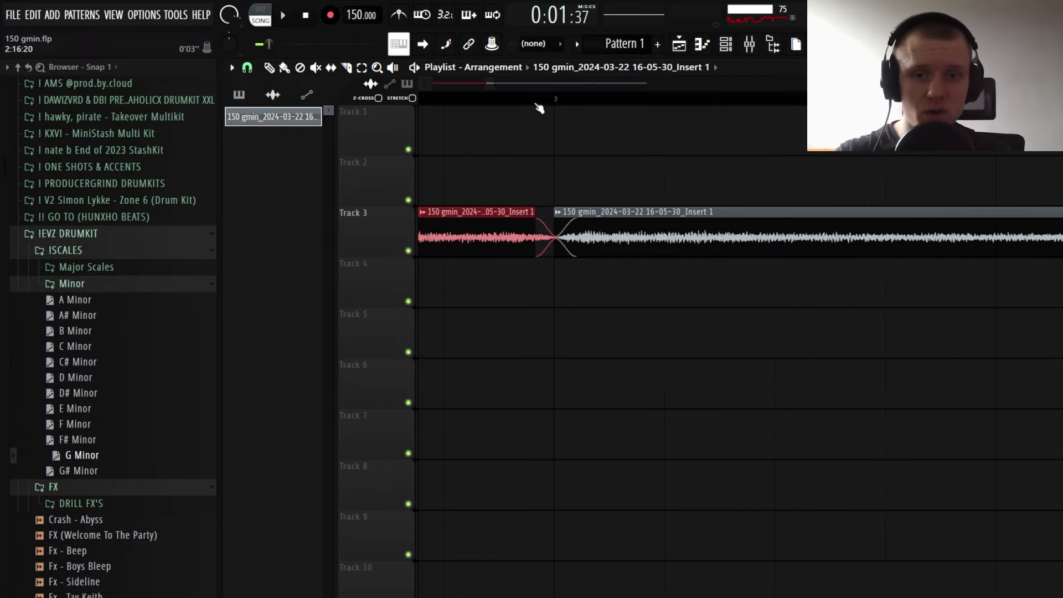
scroll(548, 111, down, 3)
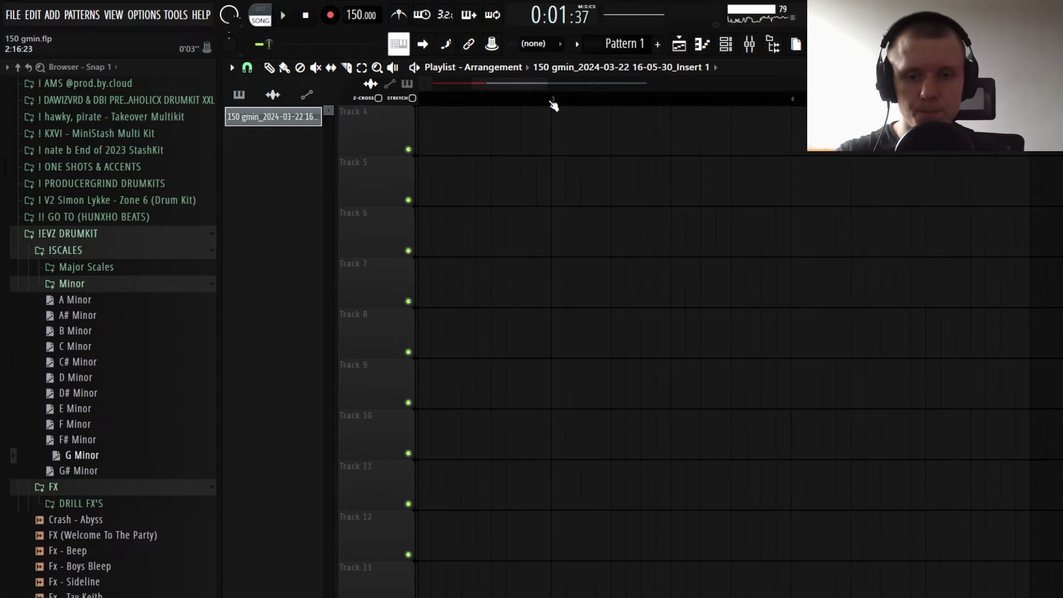
key(space)
scroll(554, 133, up, 3)
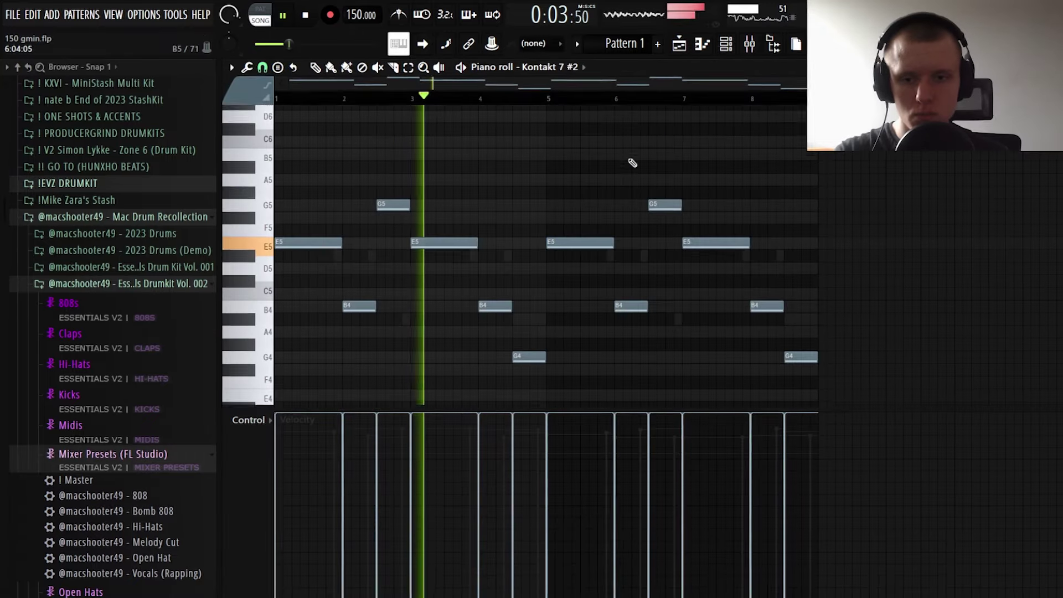
Raise the G4 note at the end of bar 4 to B4 and play back the Kontakt 7 #2 line
scroll(680, 161, down, 1)
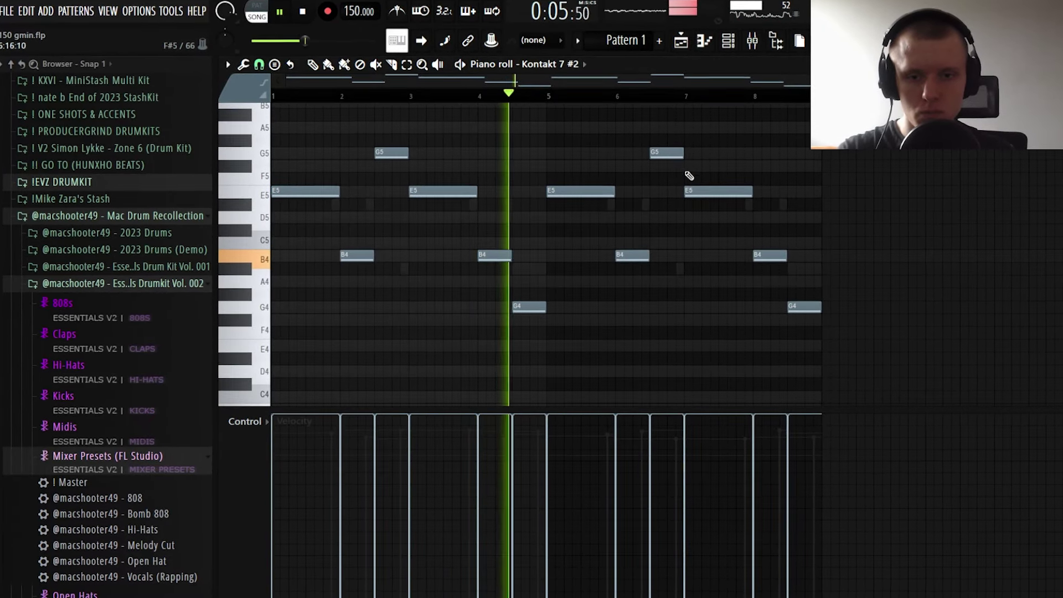
key(space)
drag(525, 305, 526, 278)
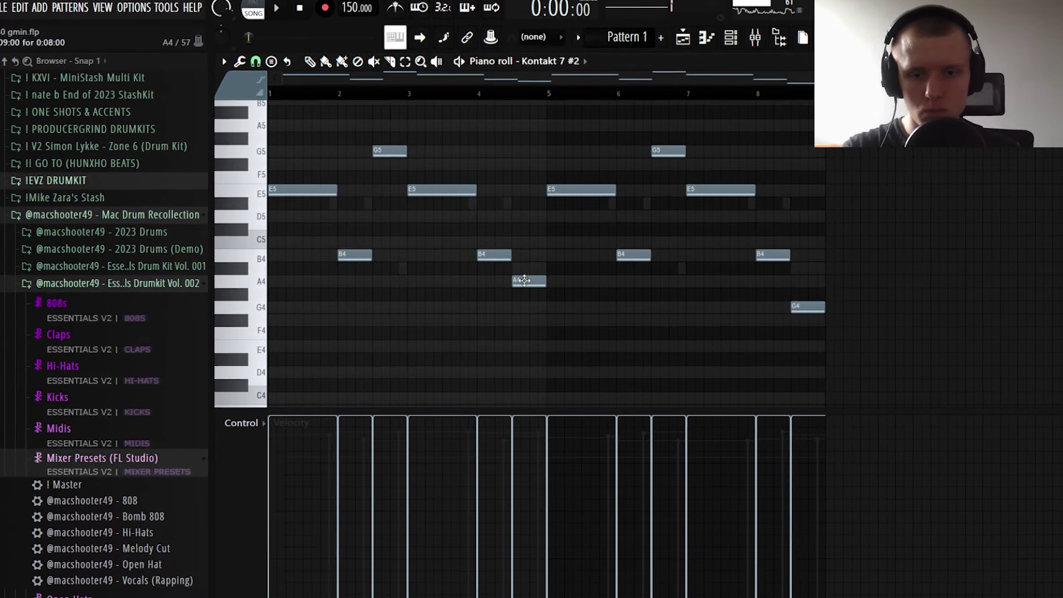
click(527, 279)
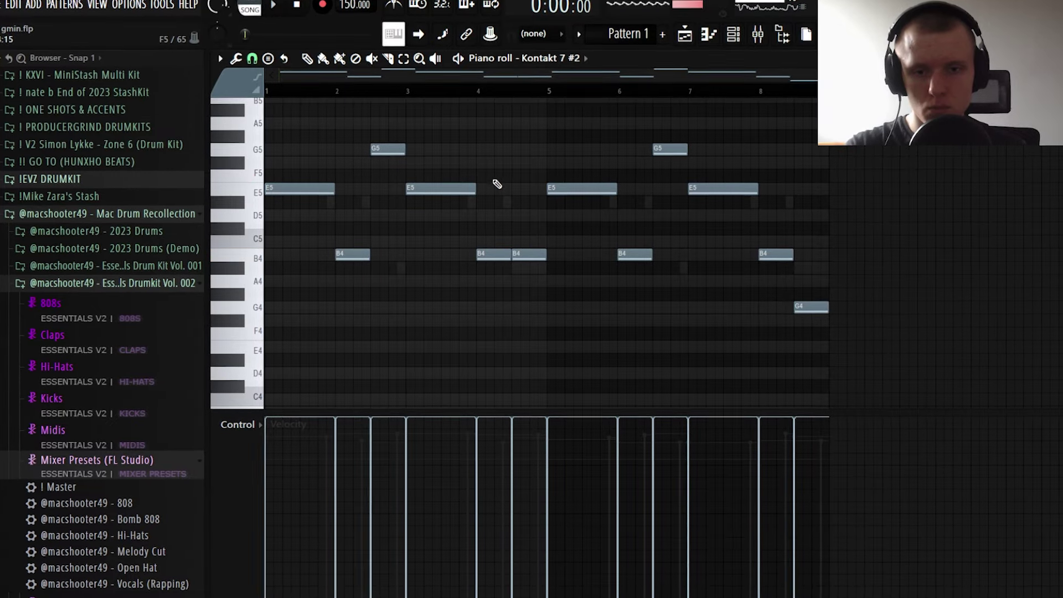
key(space)
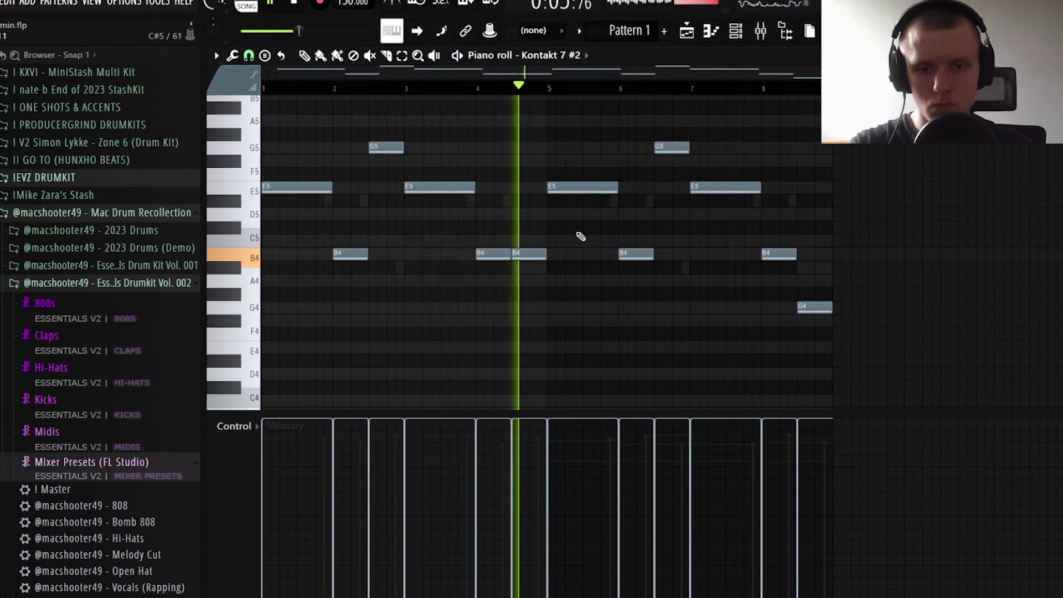
key(space)
key(space)
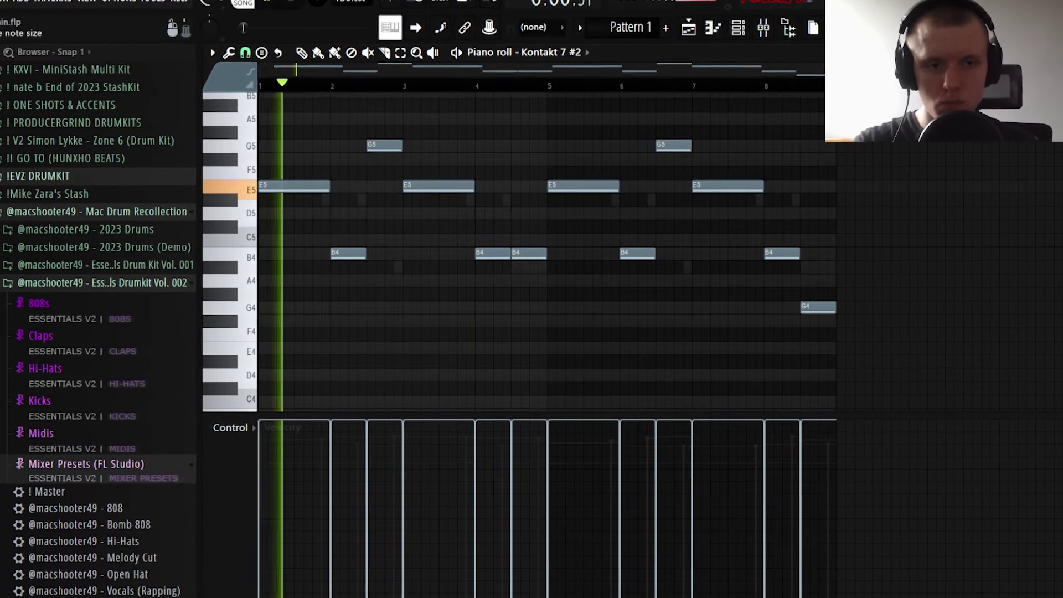
key(space)
Reopen the Kontakt 7 #2 piano roll from the channel rack and lower the bar 2 G5 note to F#5
key(F7)
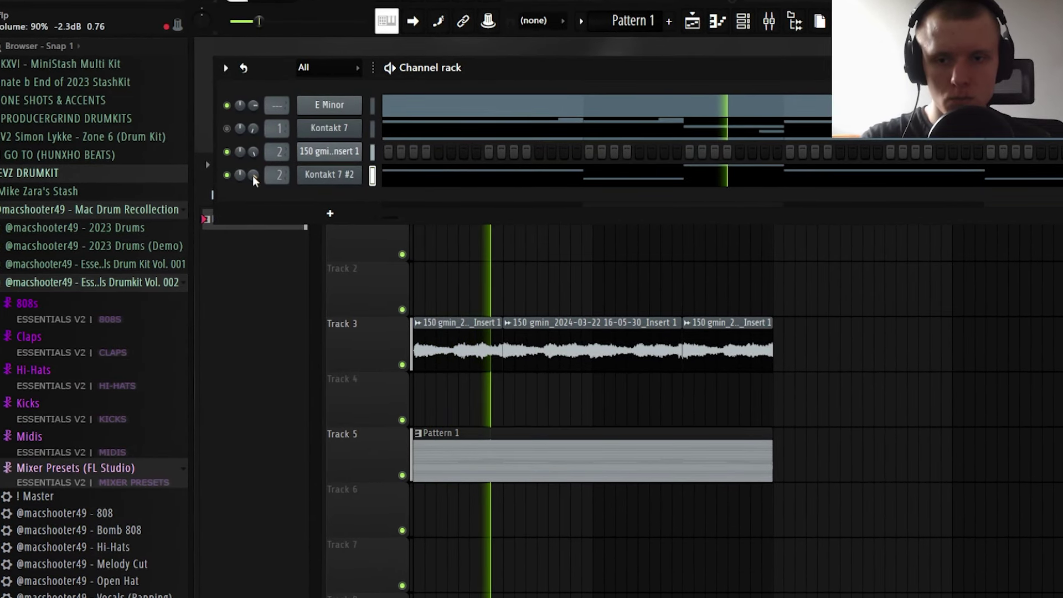
right_click(332, 175)
click(366, 173)
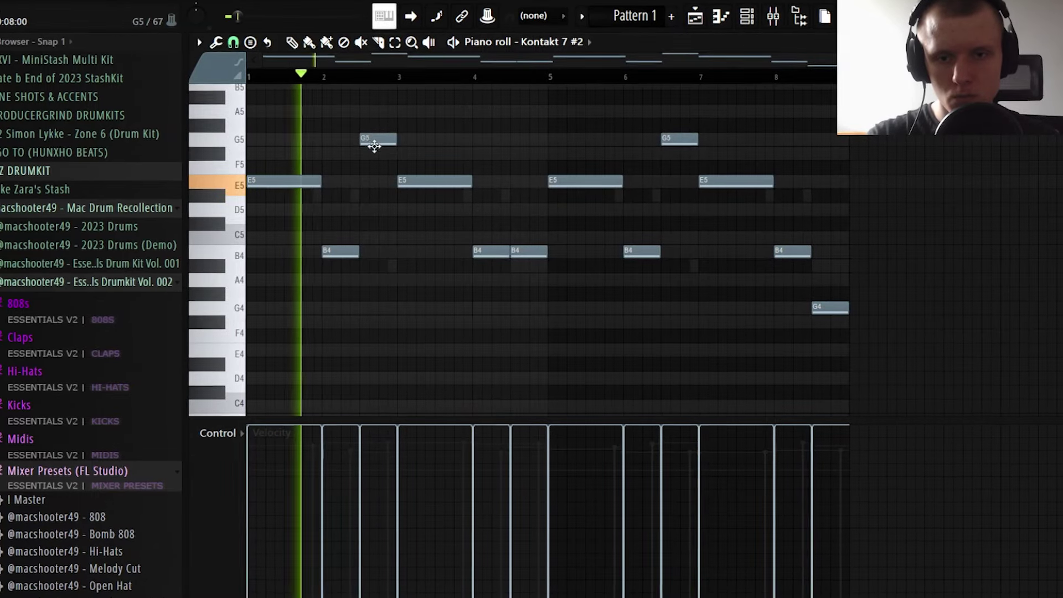
drag(374, 146, 375, 158)
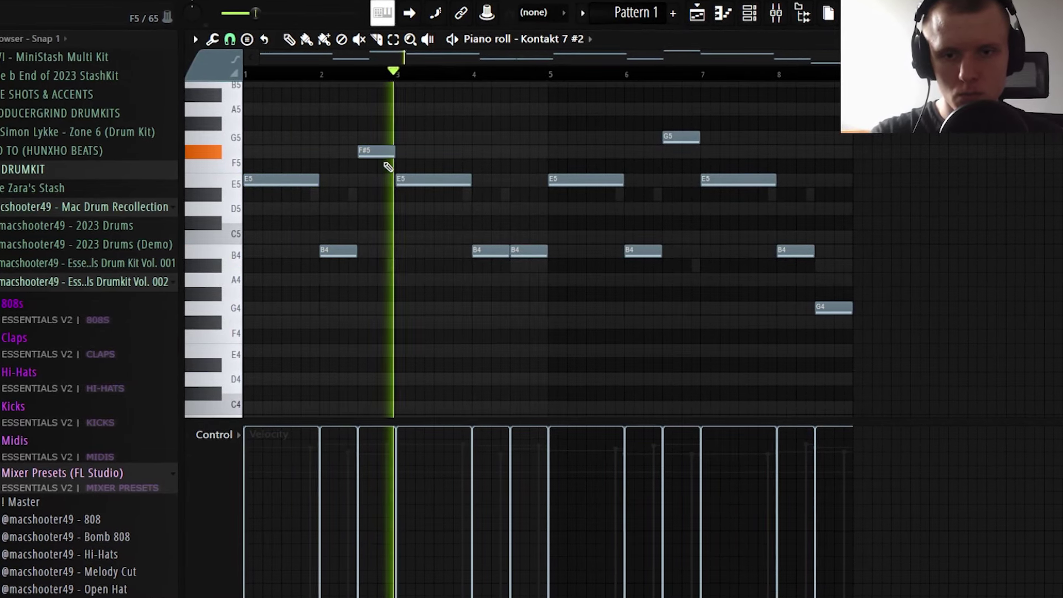
Play the Kontakt 7 #2 line and raise its G4 note at the end of bar 8
scroll(407, 176, up, 1)
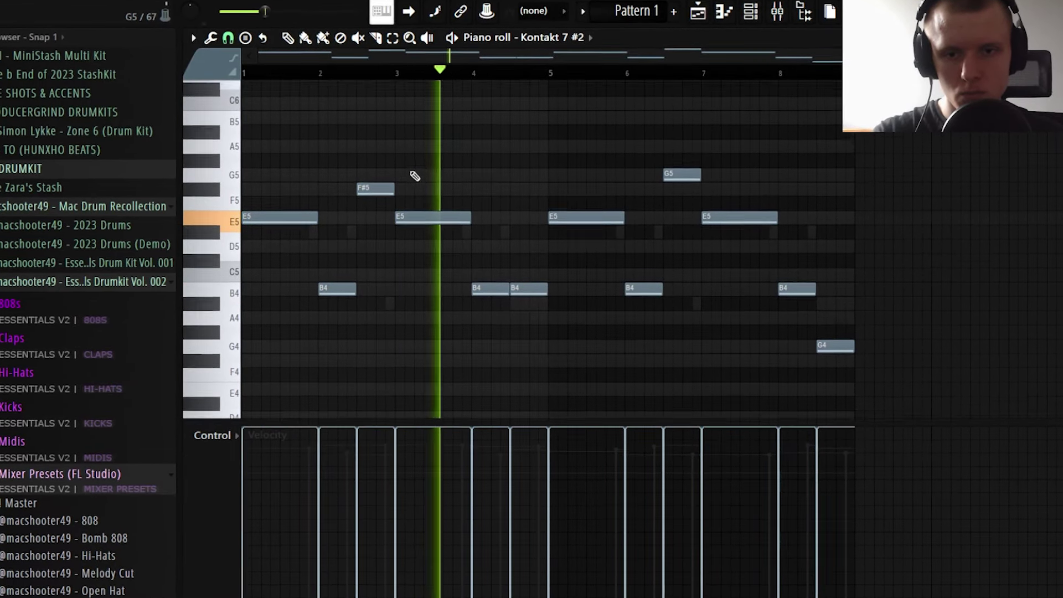
scroll(498, 171, down, 1)
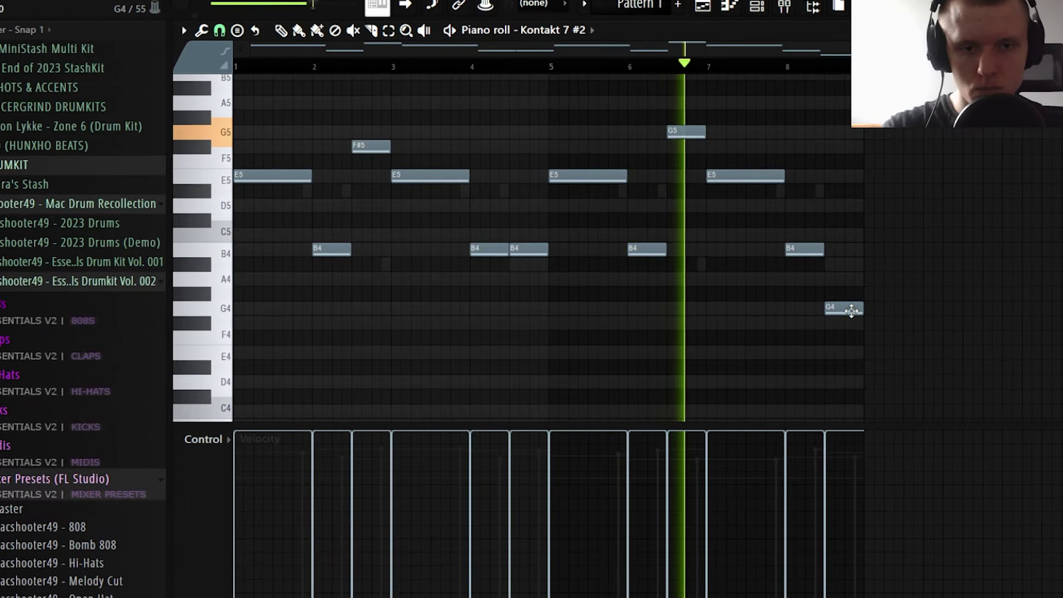
drag(851, 310, 857, 201)
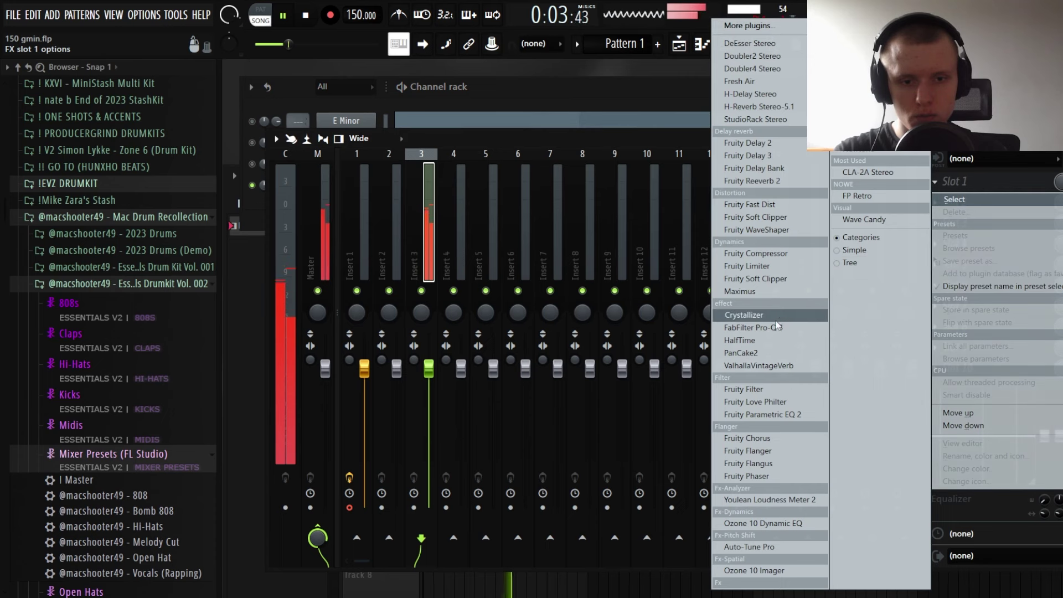
Load FabFilter Pro-Q 3 and HalfTime into the first two effect slots of Insert 3 and lower HalfTime's mix
click(769, 323)
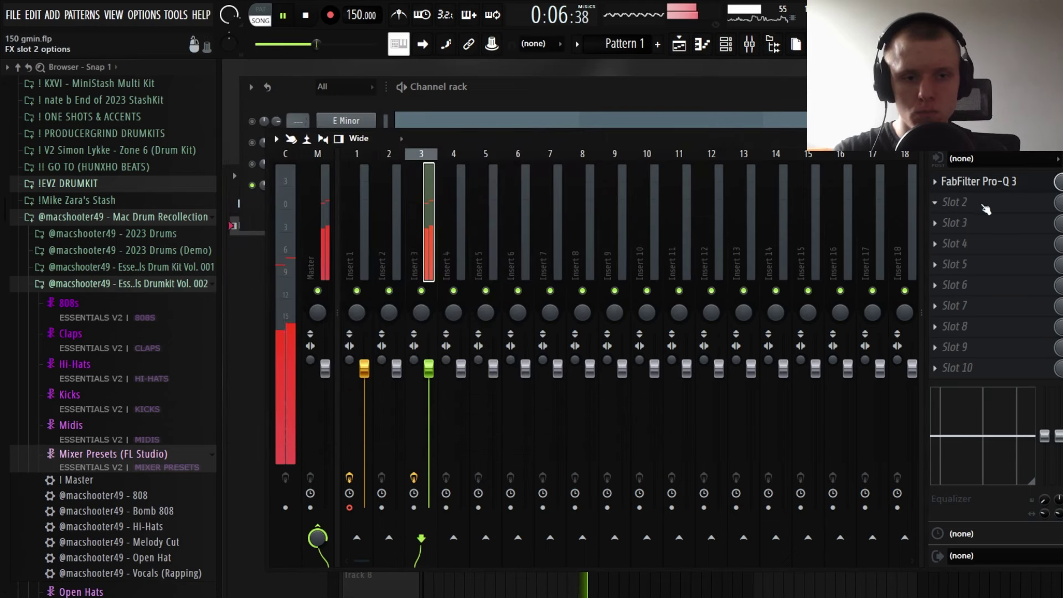
click(986, 209)
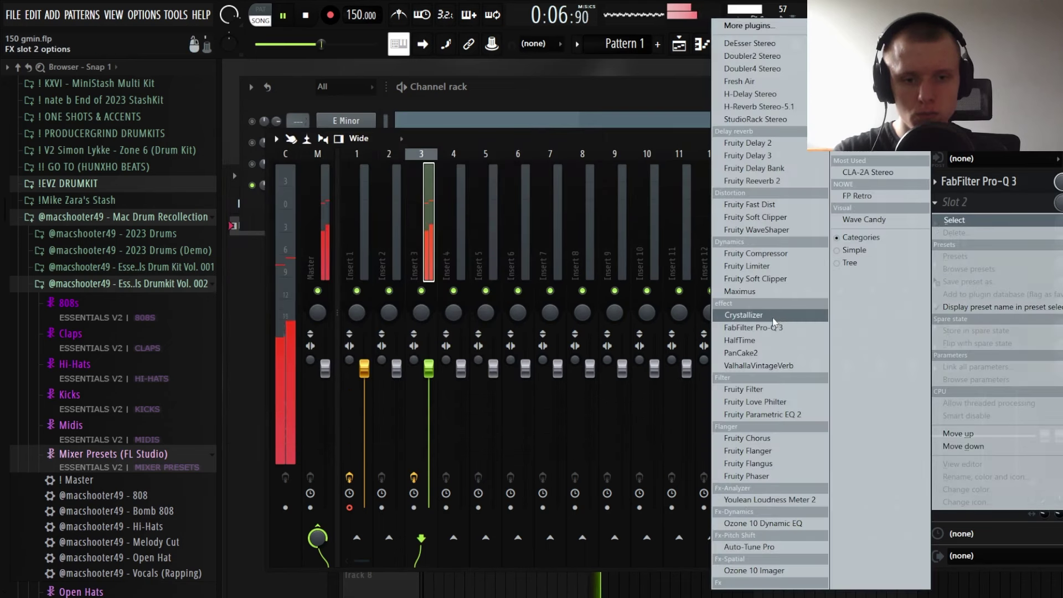
click(769, 340)
drag(512, 363, 512, 382)
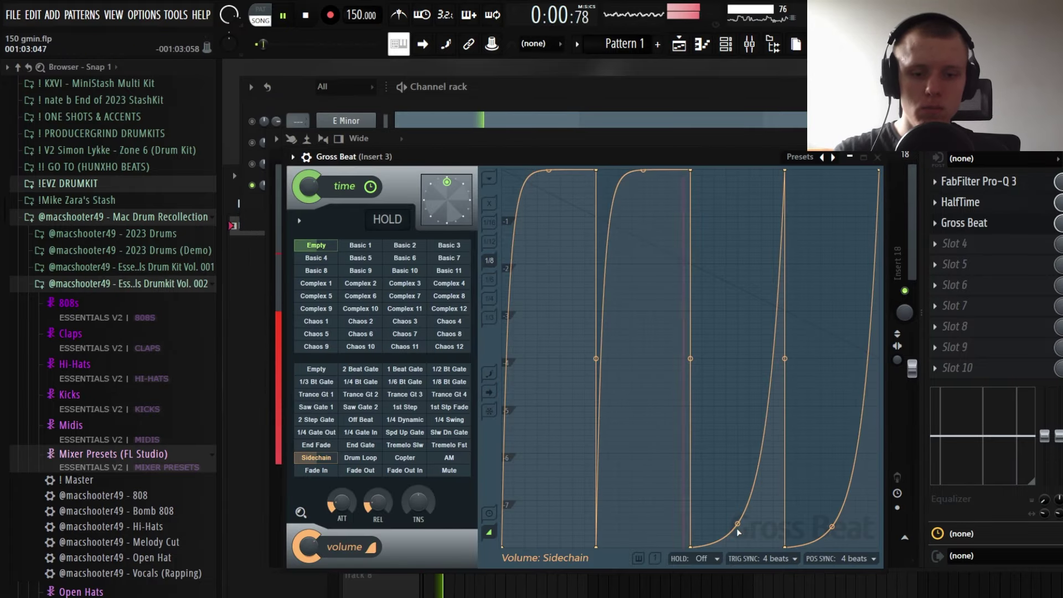
Reshape the last two segments of Gross Beat's Sidechain volume curve on Insert 3 to rise steeply like the first two
drag(737, 530, 737, 166)
drag(831, 531, 832, 166)
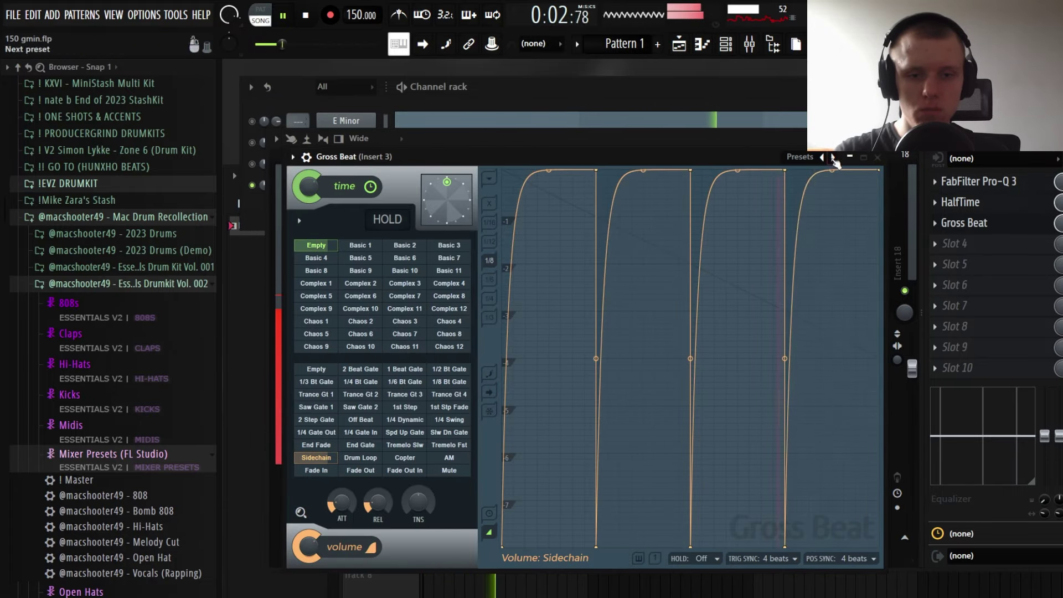
click(299, 221)
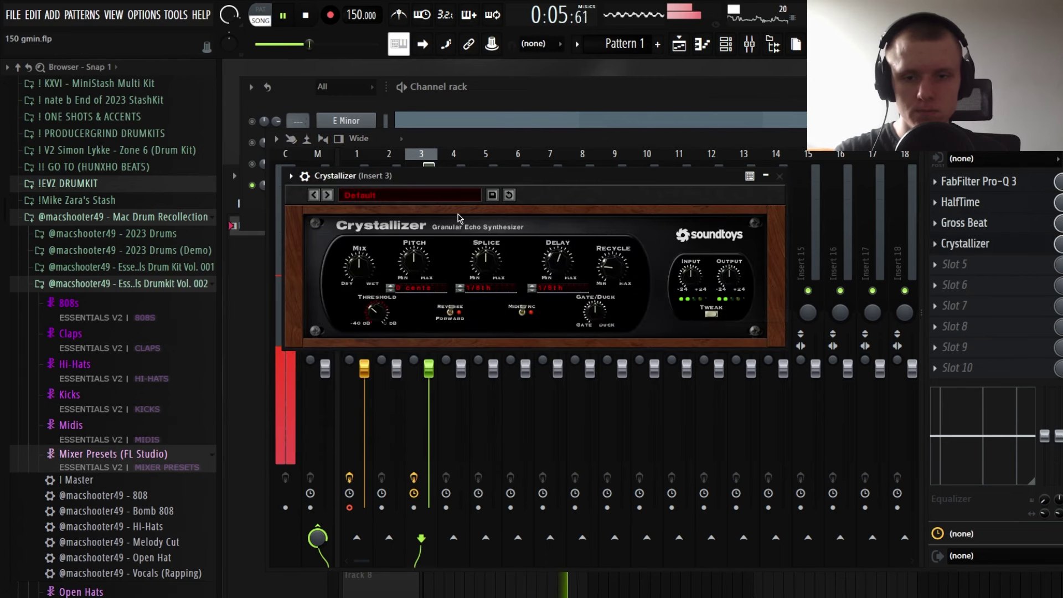
Reduce Crystallizer on Insert 3 to about 73% slot mix level and set its own mix to about 46%
click(780, 176)
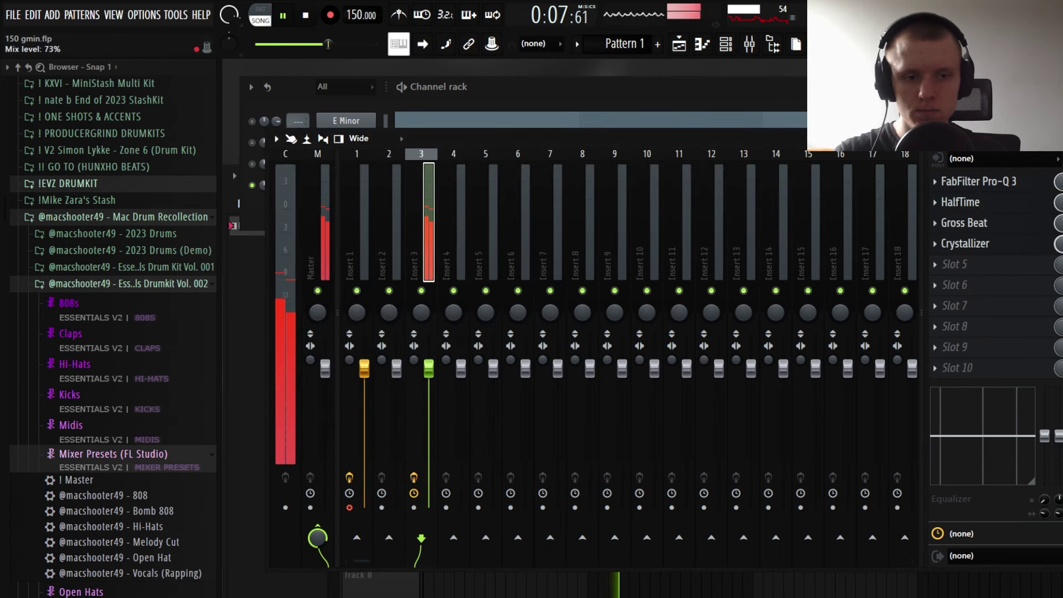
click(1009, 247)
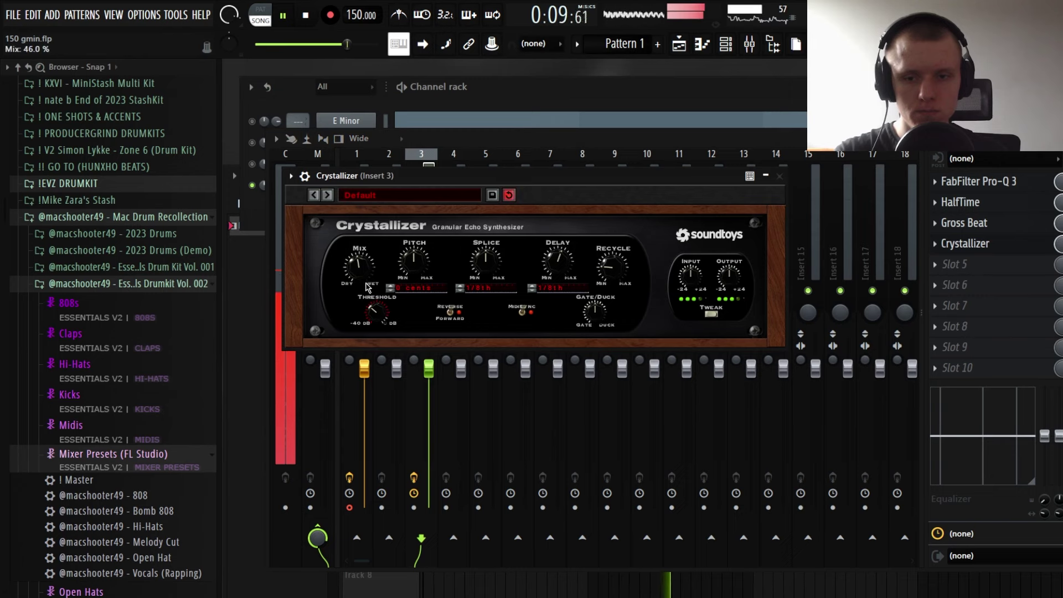
click(780, 176)
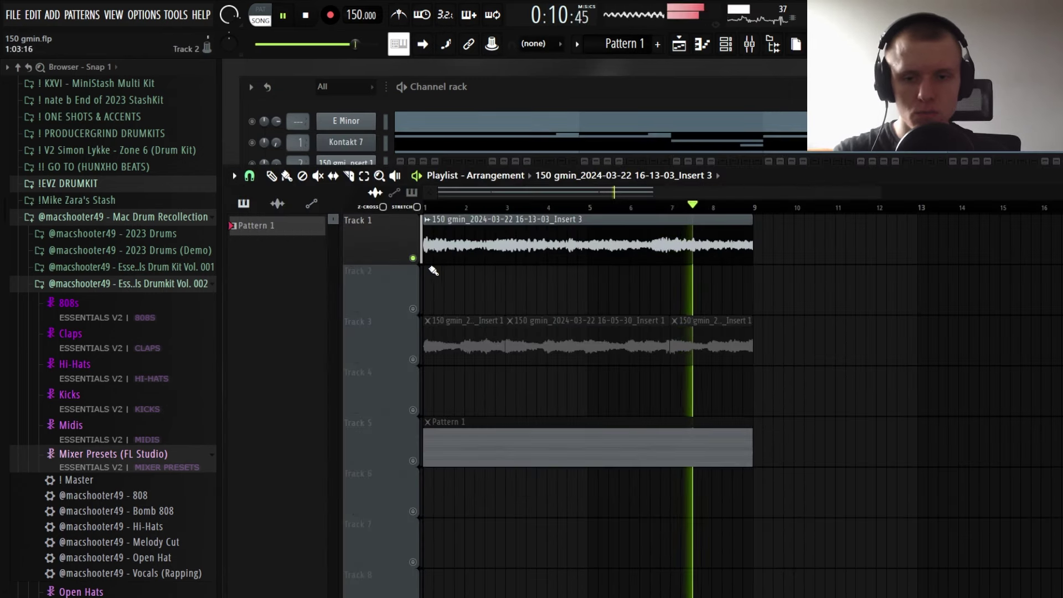
Set the bounced Insert 3 clip's pitch shift to +1200 cents in its channel settings
double_click(424, 246)
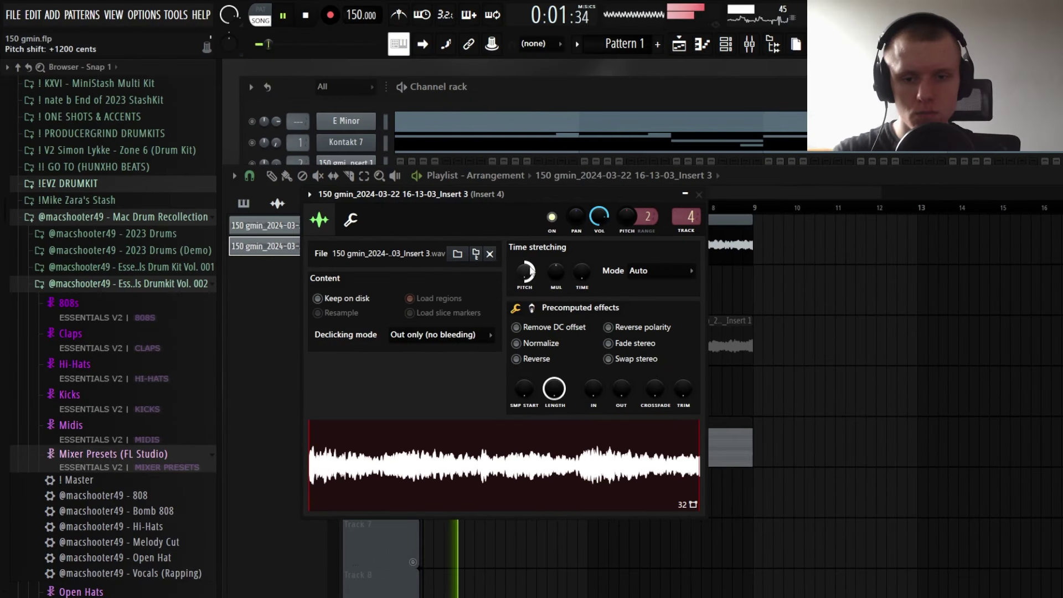
key(Escape)
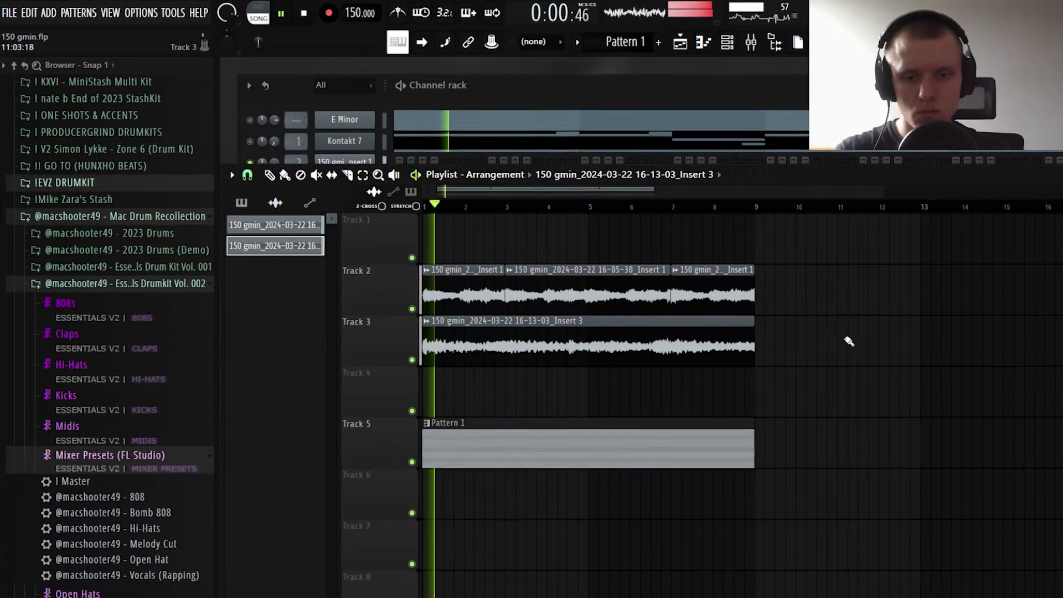
click(876, 339)
right_click(885, 340)
click(881, 341)
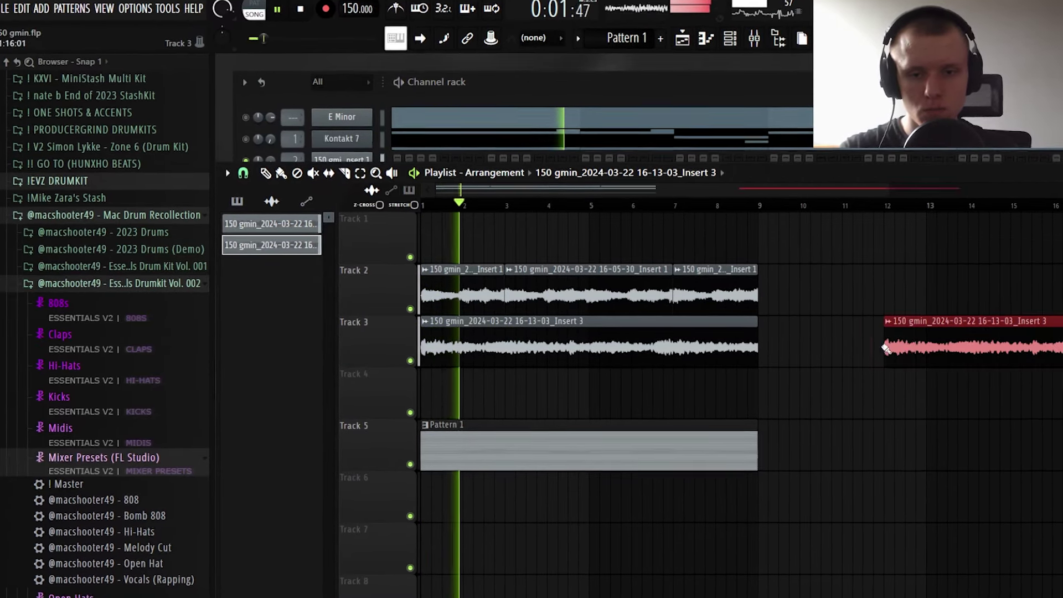
right_click(884, 342)
scroll(598, 200, up, 3)
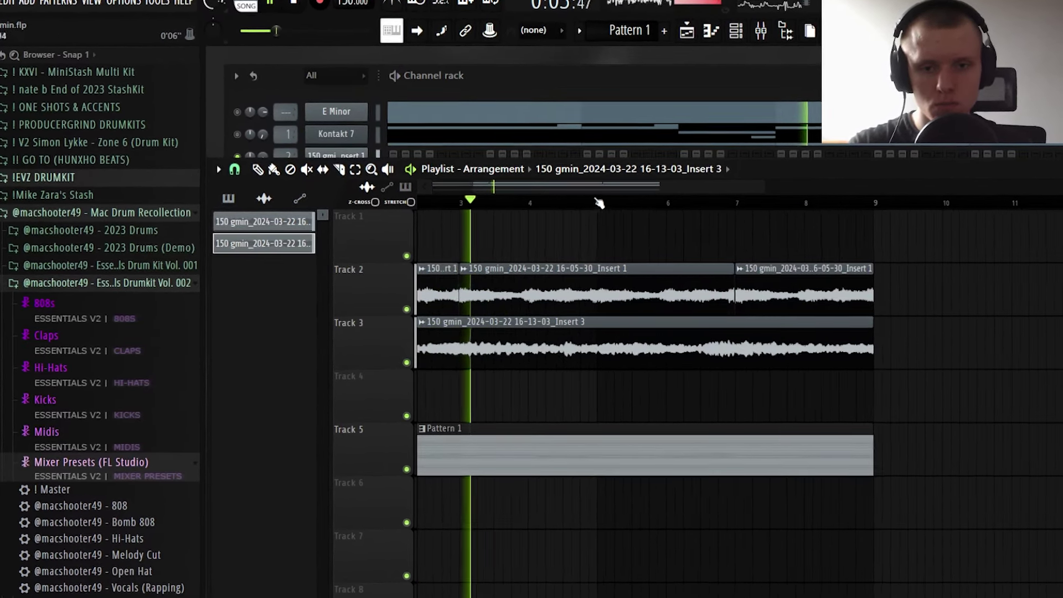
scroll(578, 209, left, 2)
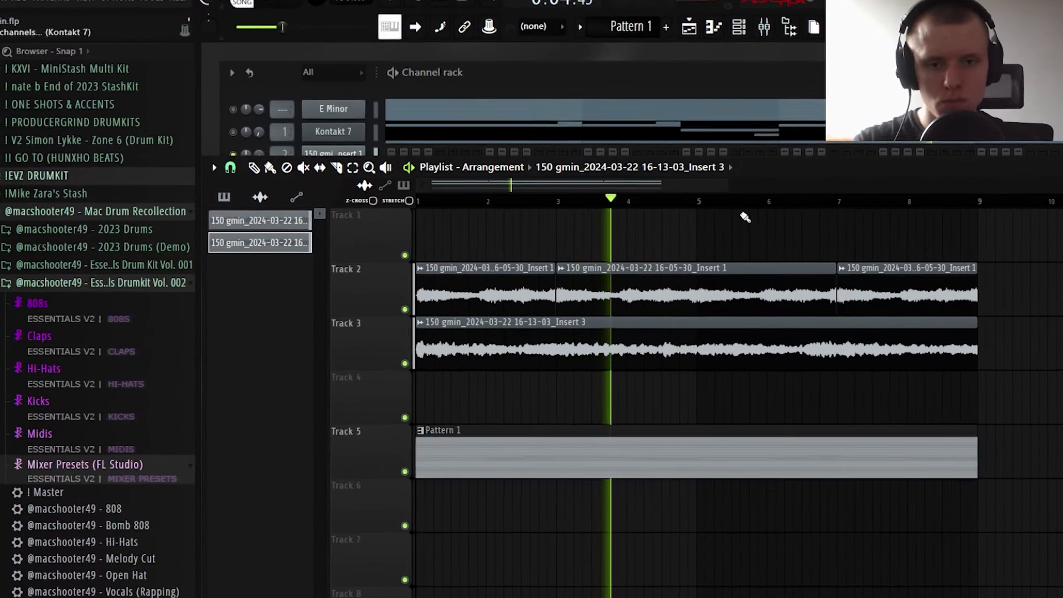
double_click(669, 344)
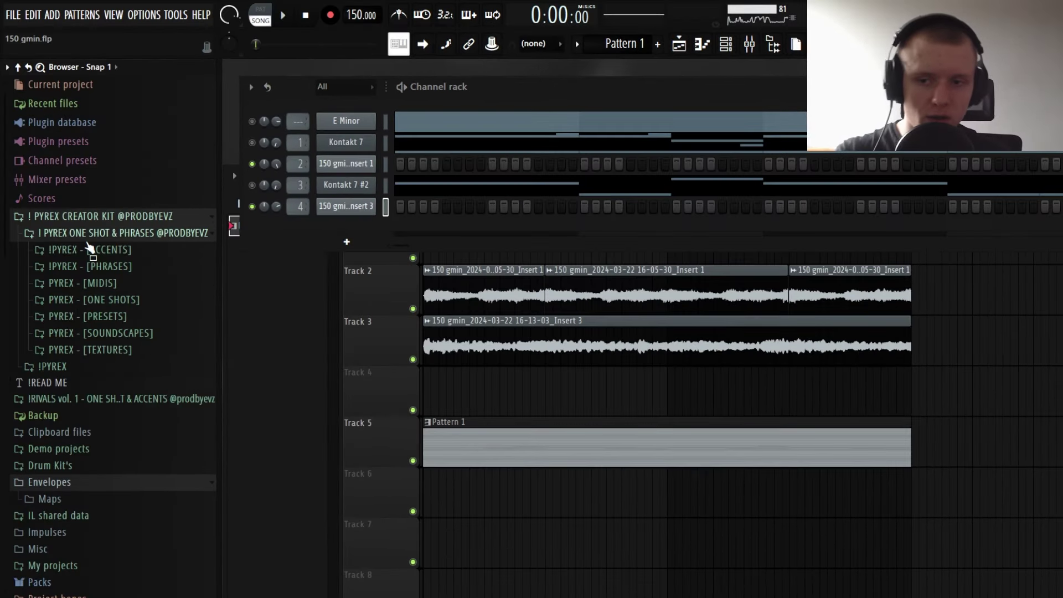
Find the KEY 11 sample in the PYREX one-shots' keys folder and load it as a new channel
click(120, 299)
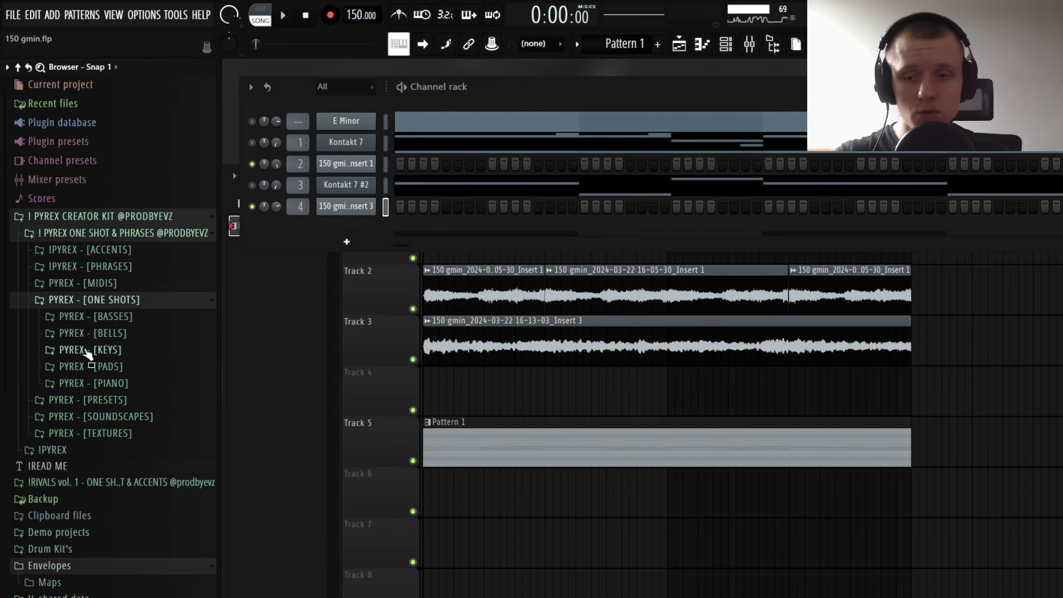
click(108, 349)
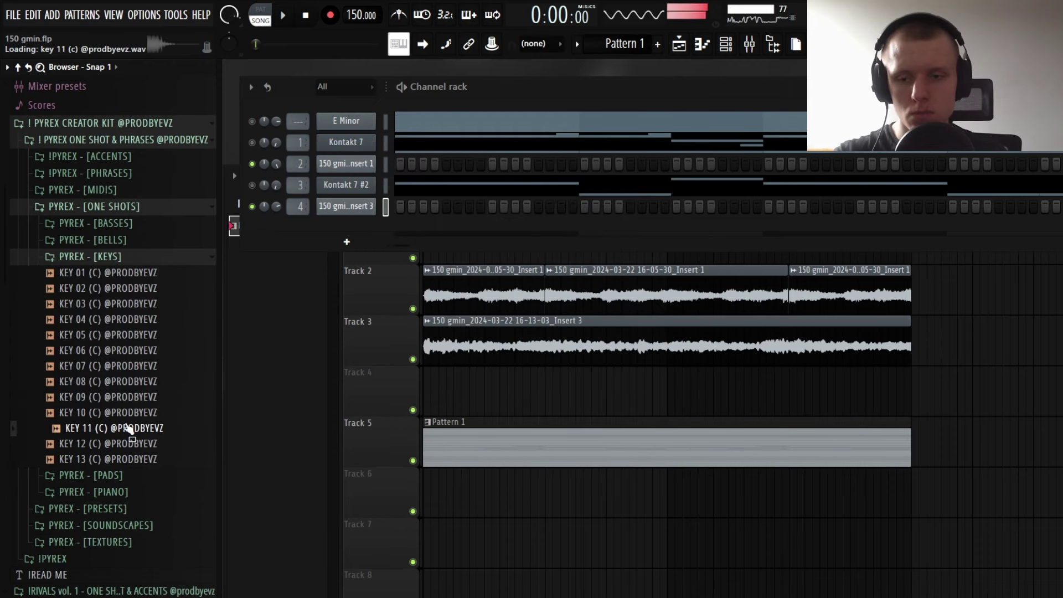
drag(335, 224, 335, 226)
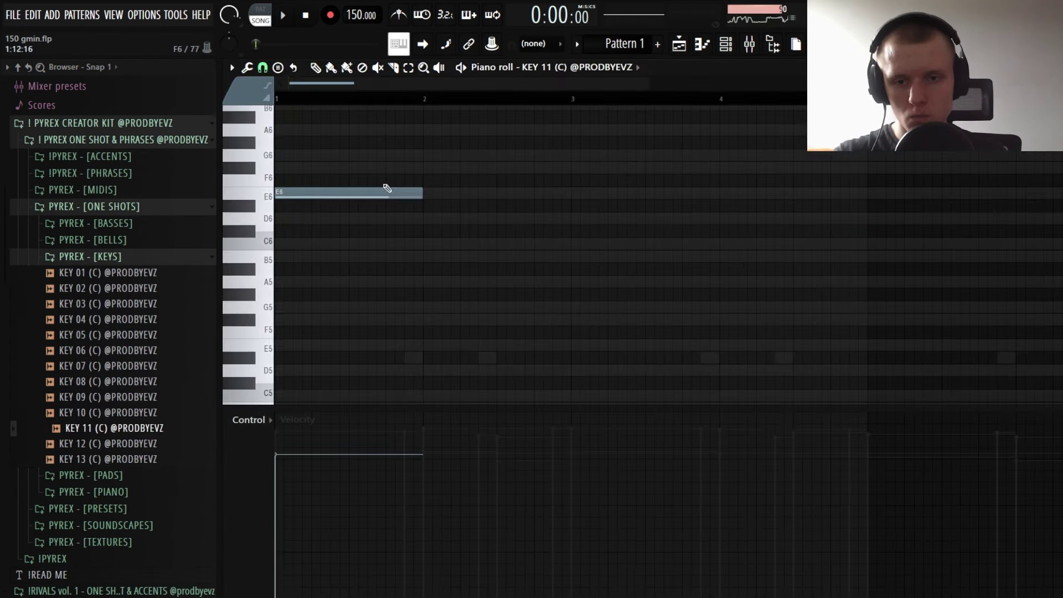
Start the KEY 11 melody with a one-bar E6 note in bar 1 and a C6 note in bar 2 during playback
key(space)
click(434, 243)
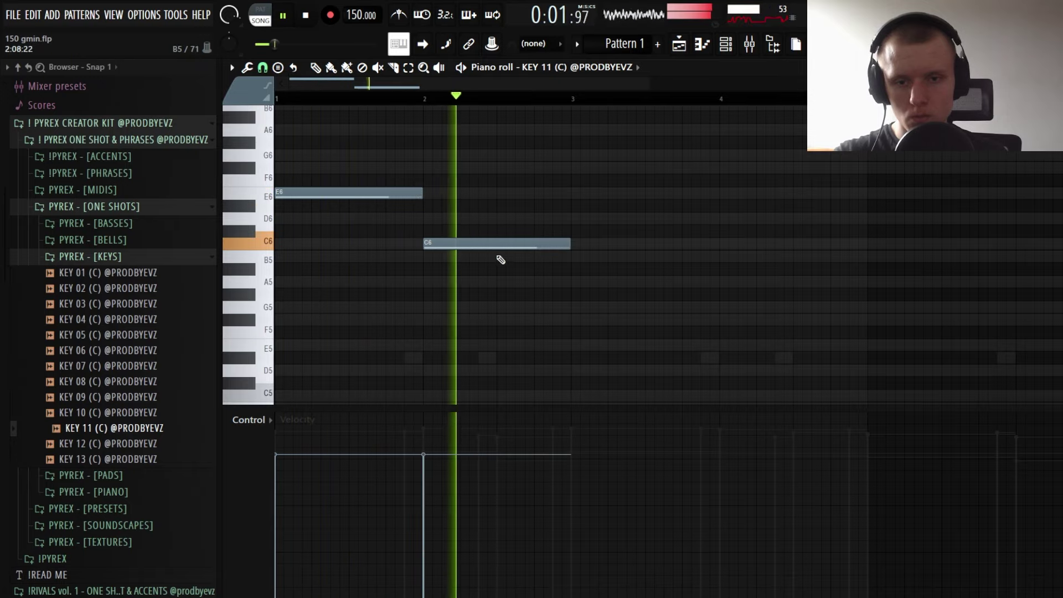
click(499, 257)
right_click(571, 257)
key(space)
key(space)
scroll(513, 278, down, 2)
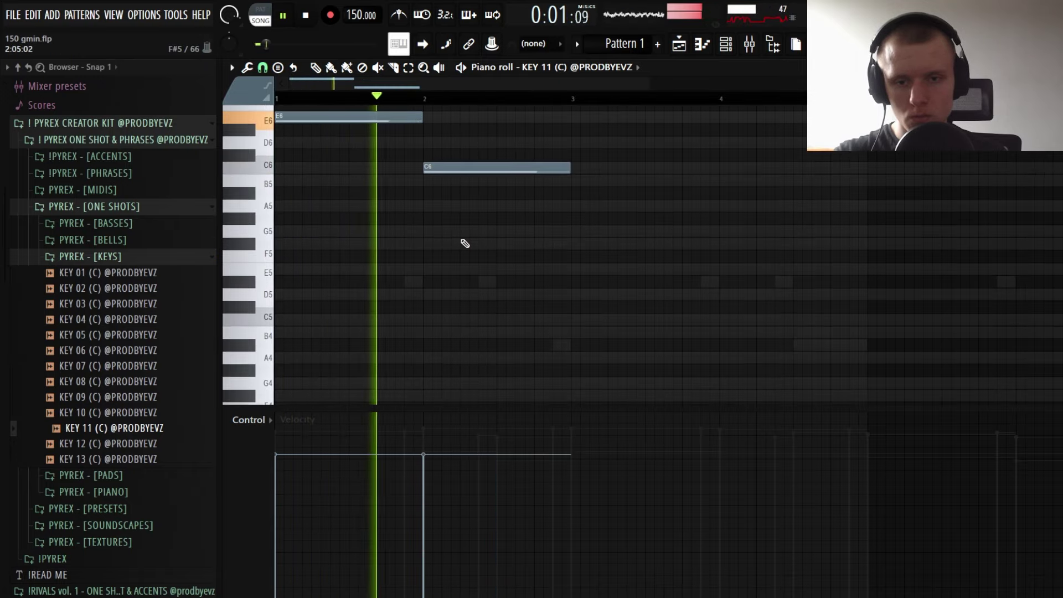
click(462, 294)
click(527, 269)
right_click(530, 268)
scroll(487, 243, up, 2)
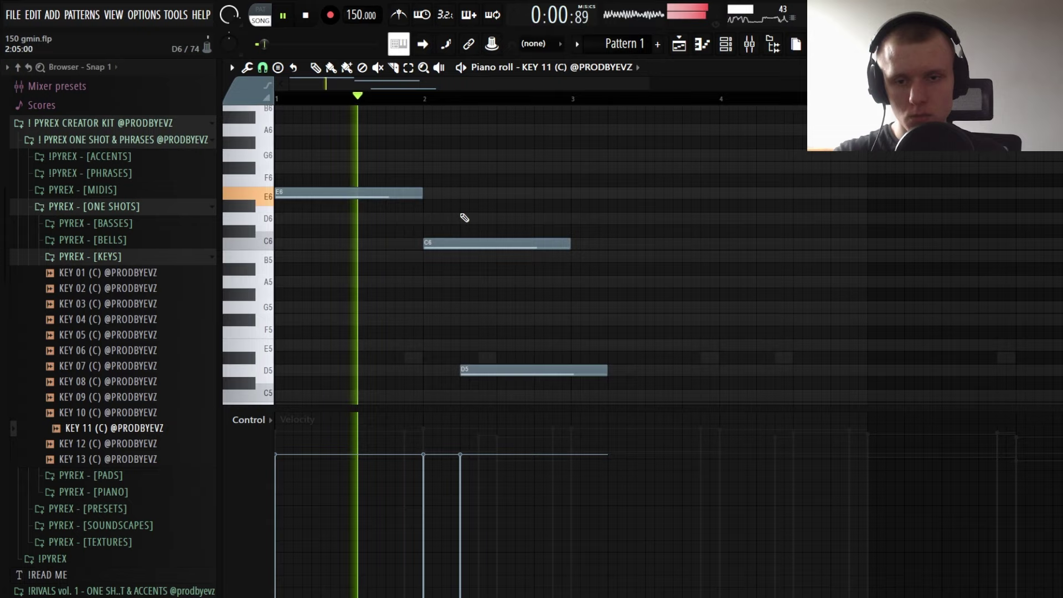
right_click(470, 370)
Add more notes around bar 2 of the KEY 11 melody and adjust the timing of two of them
click(419, 155)
click(463, 281)
click(538, 256)
drag(604, 256, 568, 256)
click(510, 320)
drag(540, 321, 503, 319)
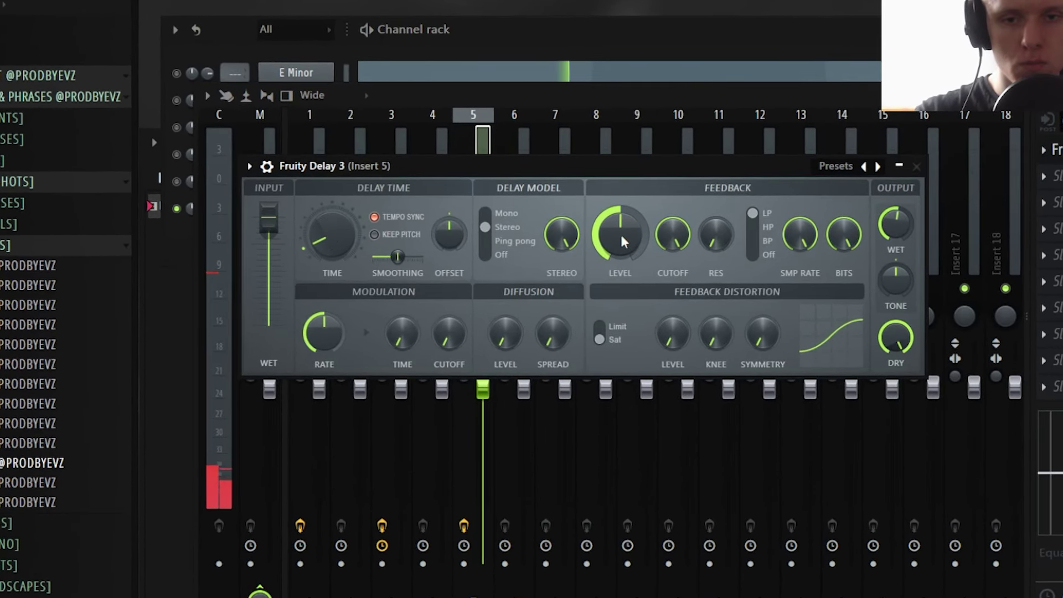
Repeat the BELL 10 line's G3 note at the start of bars 2, 3 and 4
scroll(899, 227, down, 2)
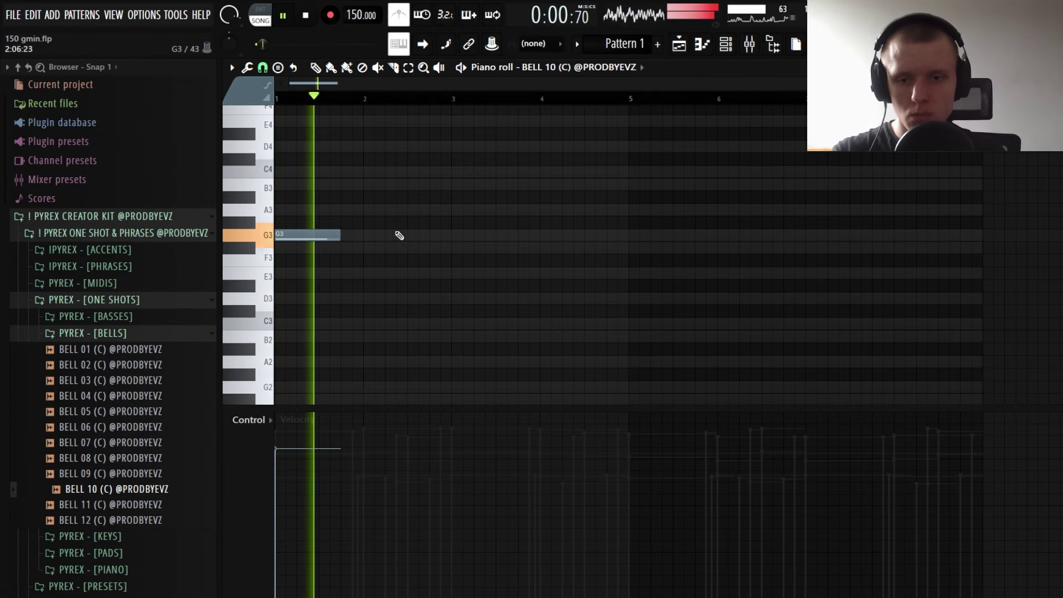
click(365, 235)
click(455, 236)
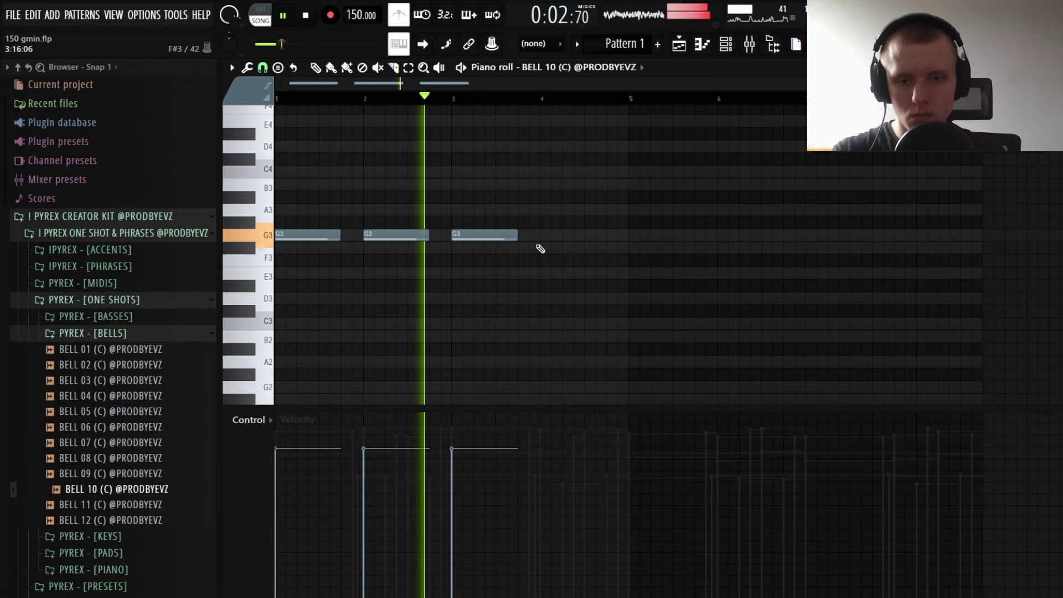
click(542, 236)
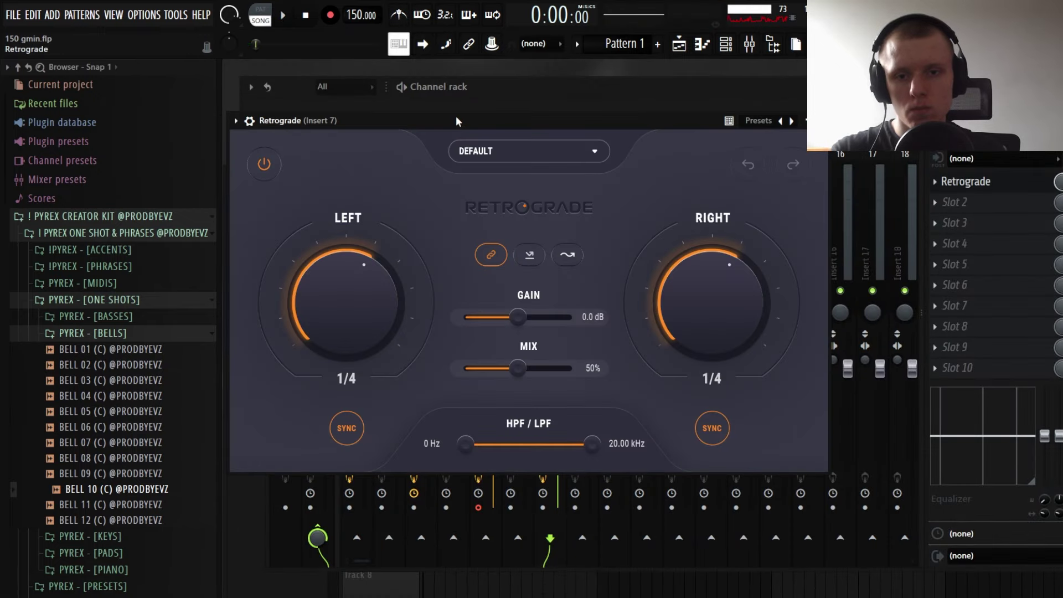
Play the bell line through Retrograde on Insert 7 with its default settings and close the effect window
drag(456, 120, 491, 124)
key(space)
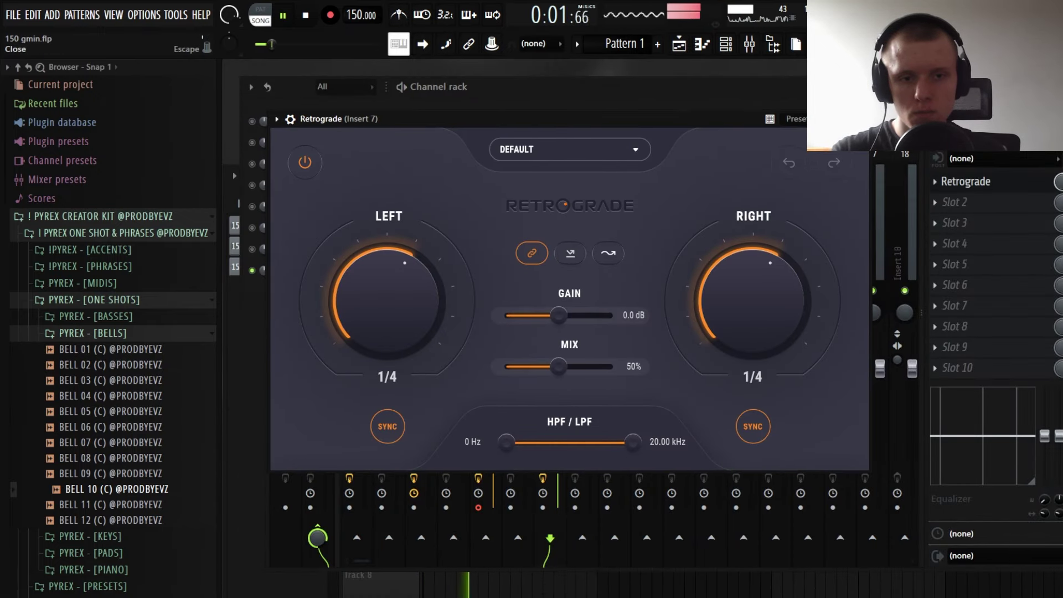
click(860, 119)
Load HalfTime into the second slot of Insert 7 with a 26% mix and adjust its smoothing
click(963, 201)
click(750, 341)
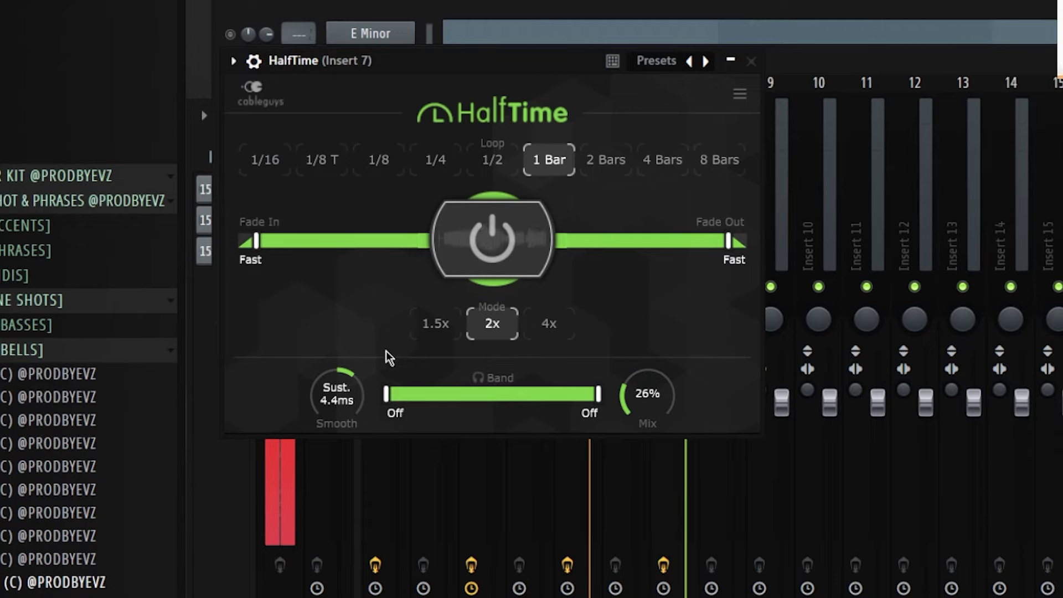
drag(356, 380, 356, 415)
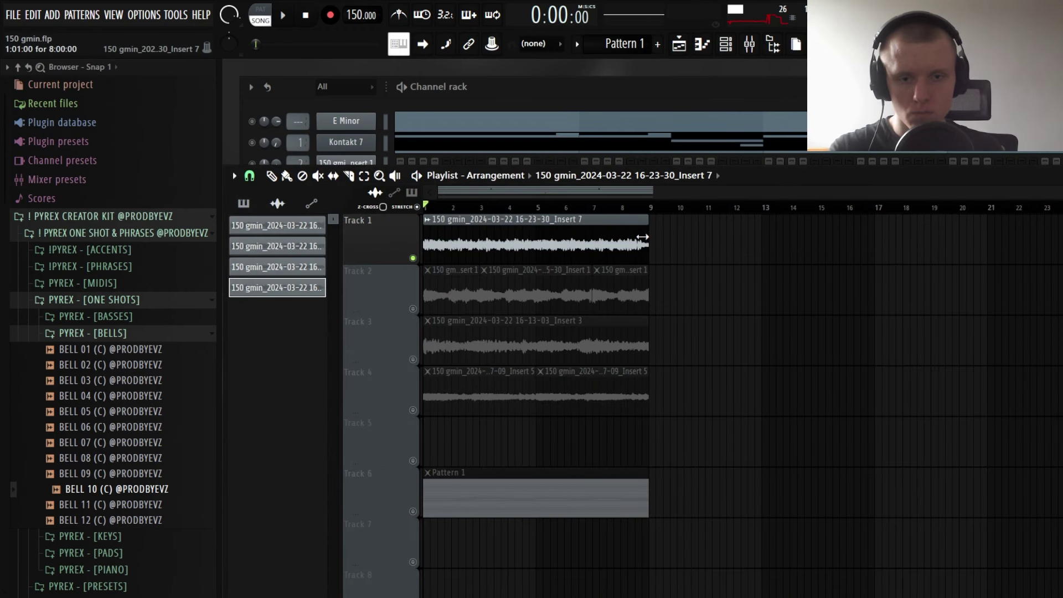
Extend the bounced Insert 7 bell clip on Track 1 to bar 17 and slice off its tail just after bar 16
drag(648, 243, 860, 243)
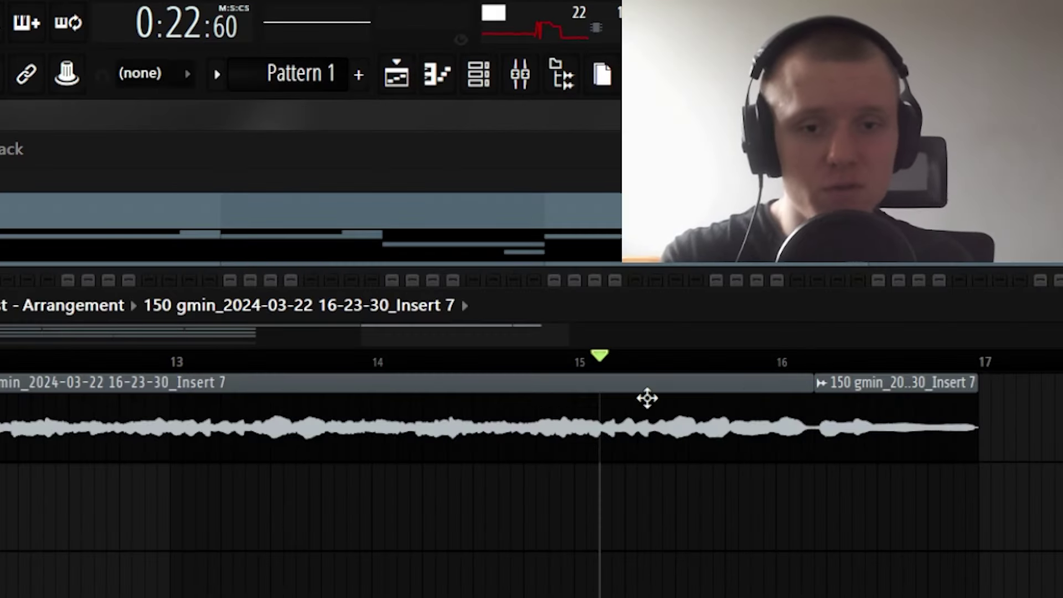
scroll(781, 356, down, 5)
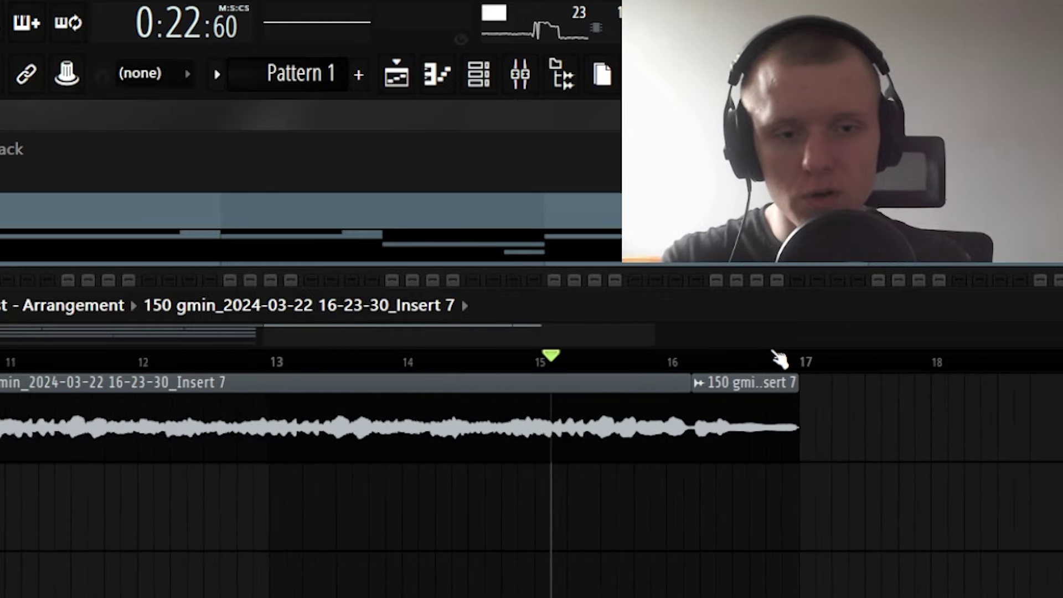
scroll(718, 371, up, 6)
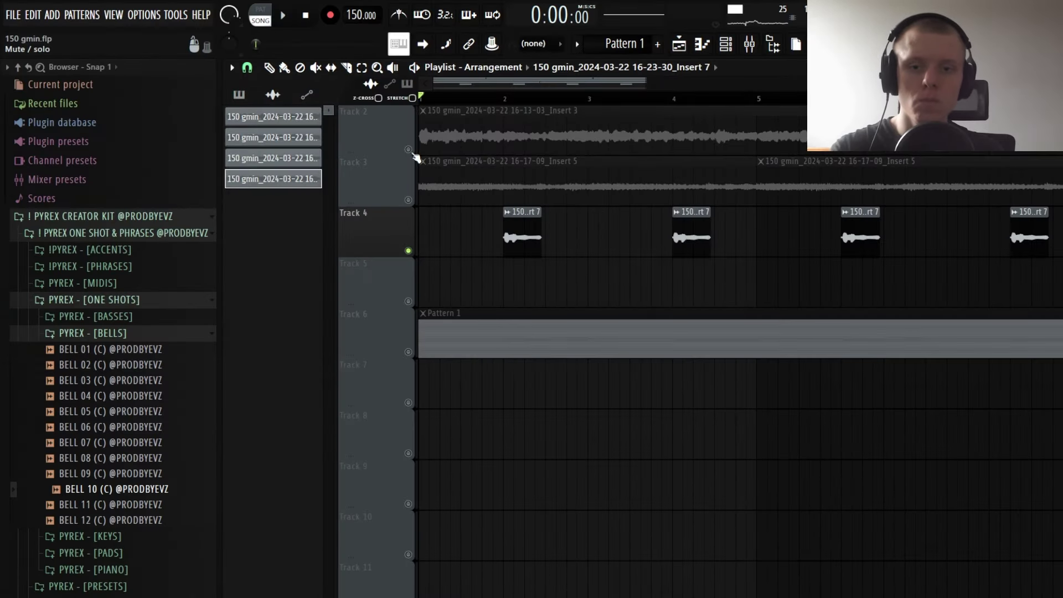
Play all the layers together and try an extra bell slice on Track 5 around bar 5
key(space)
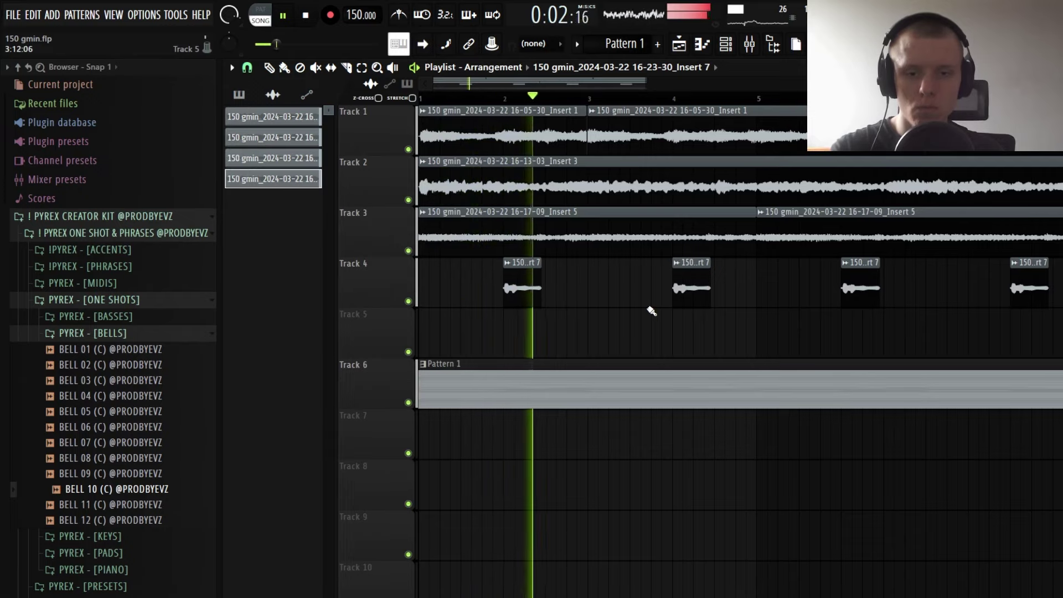
click(754, 328)
right_click(753, 323)
click(770, 316)
click(769, 314)
right_click(794, 327)
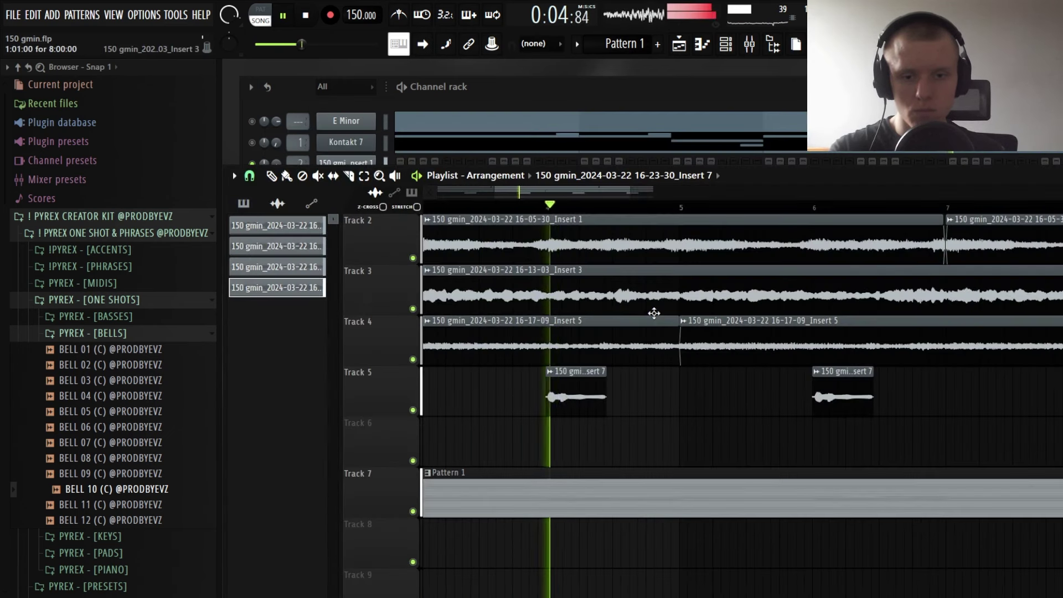
scroll(668, 207, down, 3)
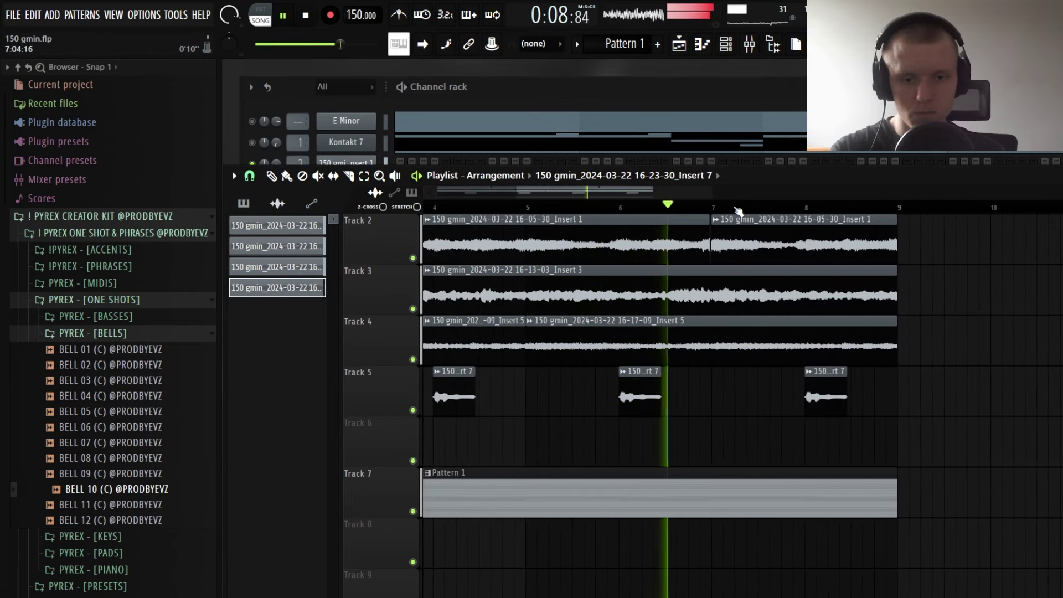
scroll(738, 211, down, 2)
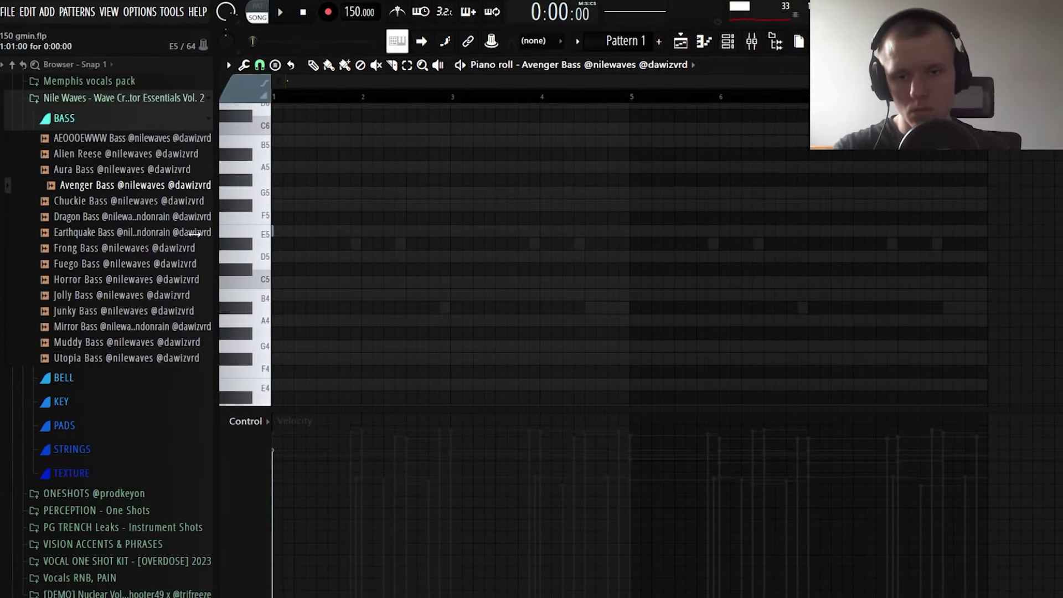
Draw a long E5 Avenger Bass note from bar 1 to about bar 2.5, followed by a shorter E5 ending just before bar 3
drag(340, 231, 400, 231)
key(space)
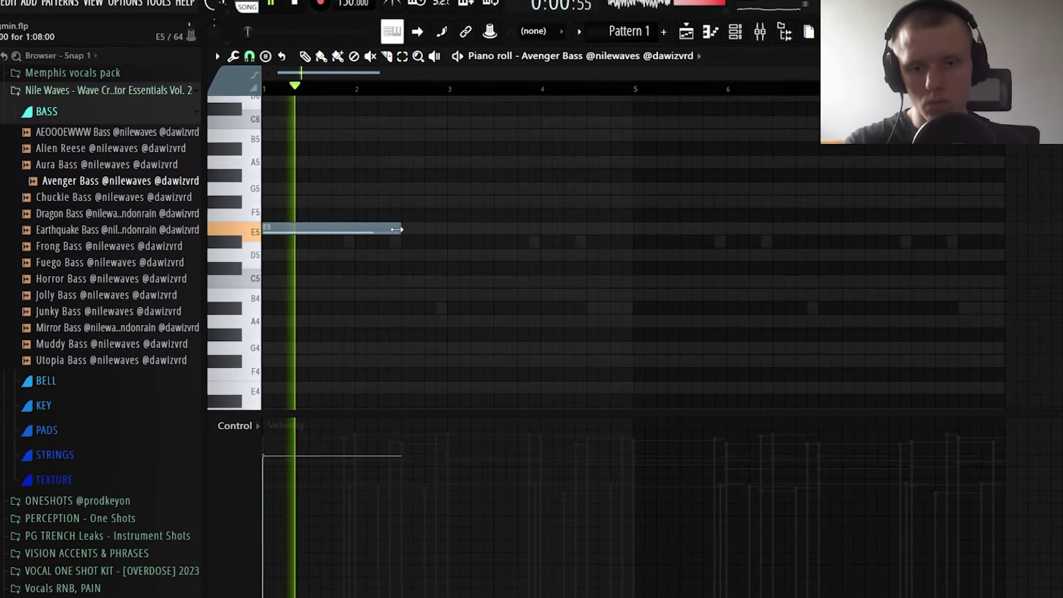
click(406, 230)
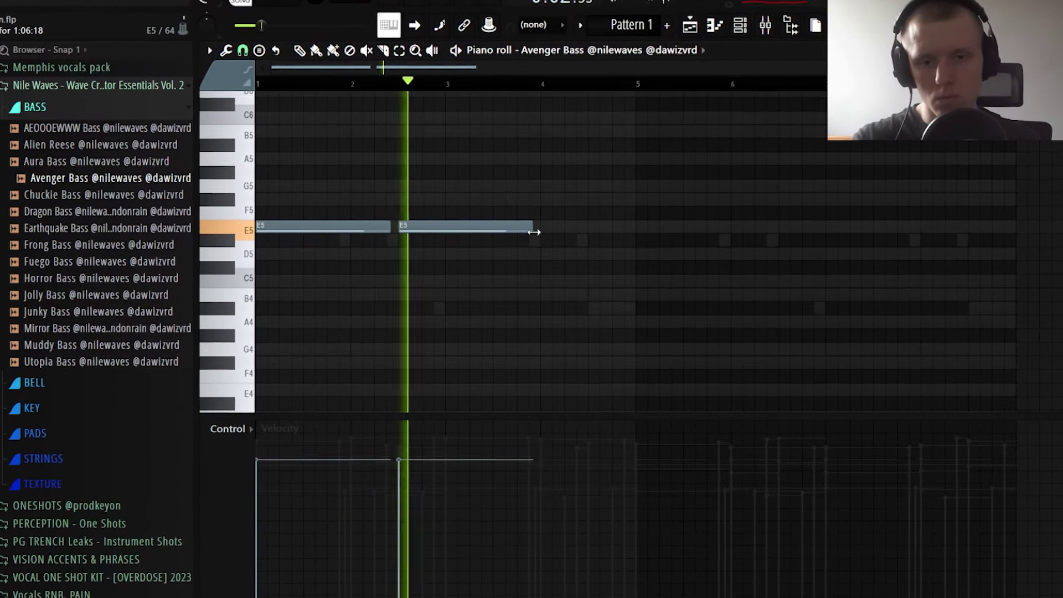
drag(534, 232, 441, 226)
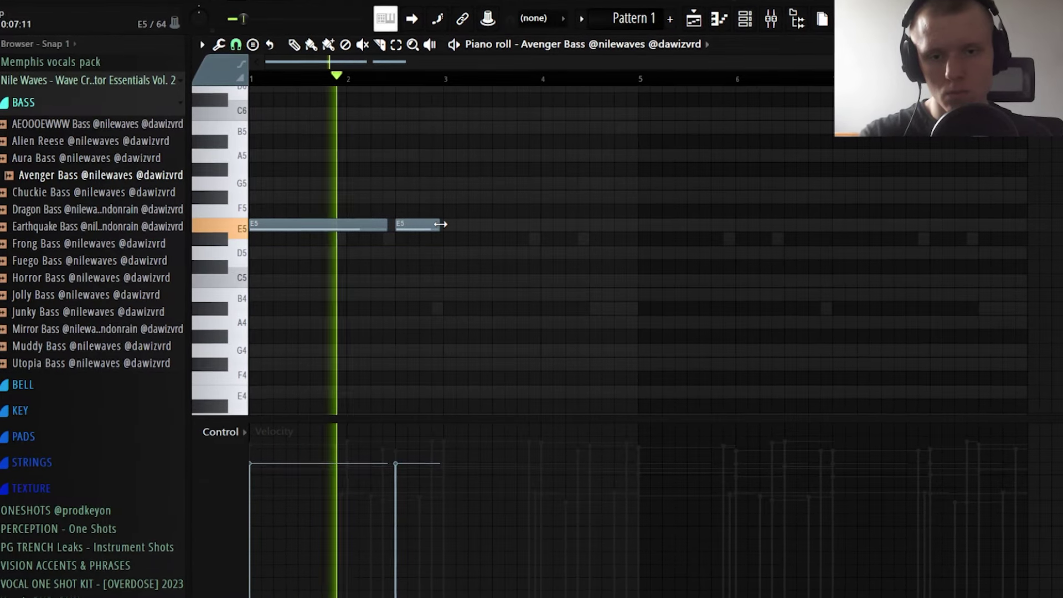
Add a C5 bass note at bar 3 and lengthen it to just before bar 4
click(457, 252)
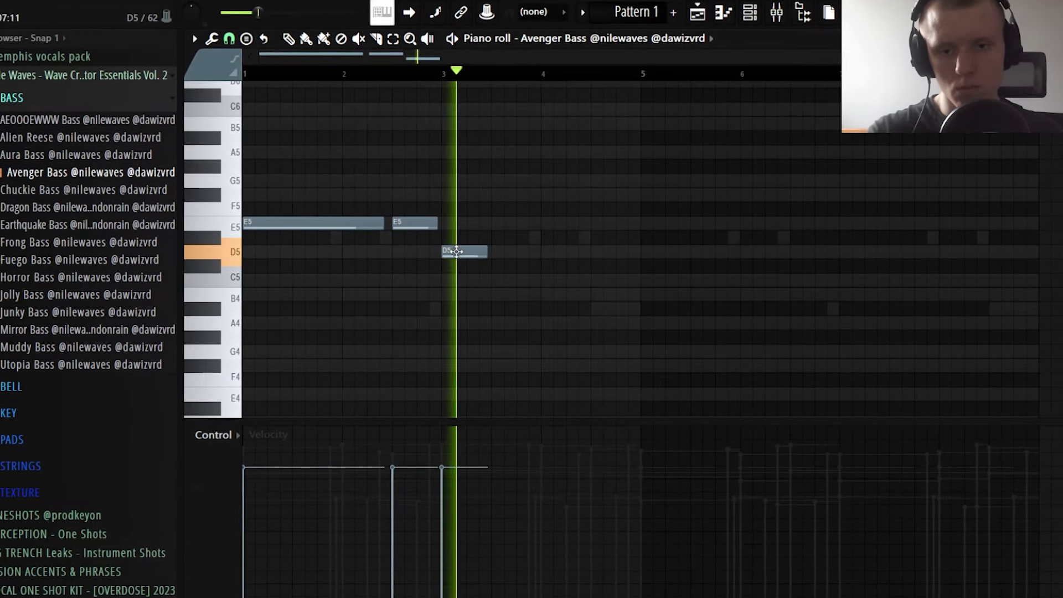
drag(456, 252, 455, 279)
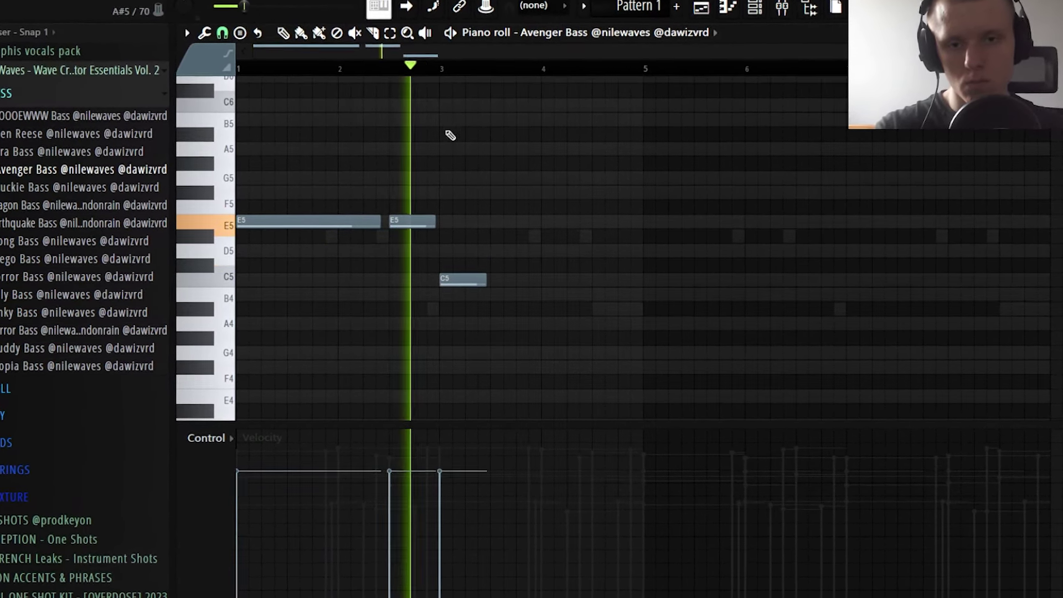
drag(486, 281, 521, 289)
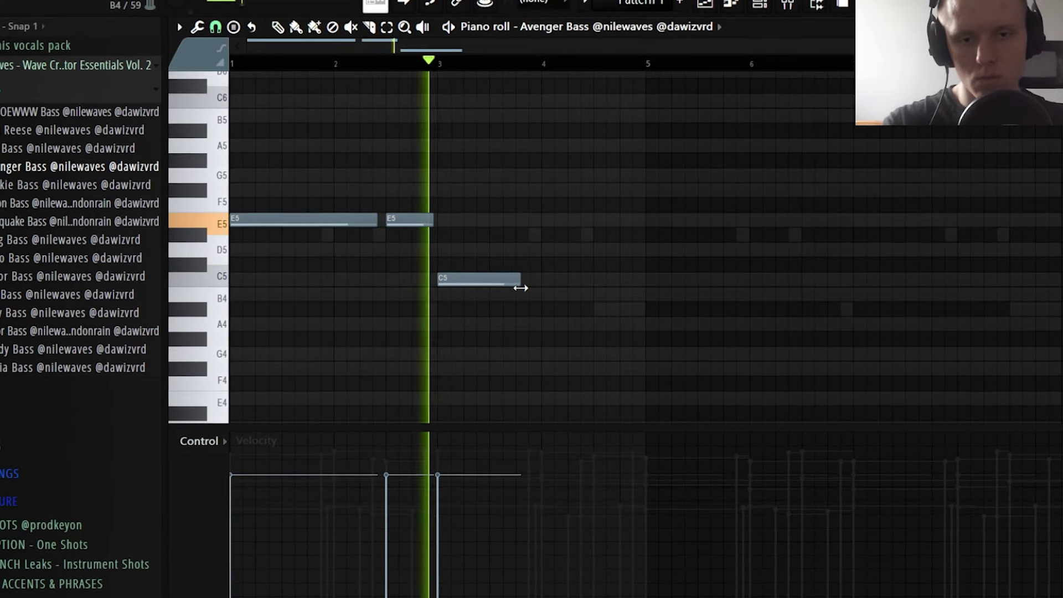
Enable portamento in the properties of the G5 bass note near bar 4 and add a second C5 around bar 4.5
double_click(572, 177)
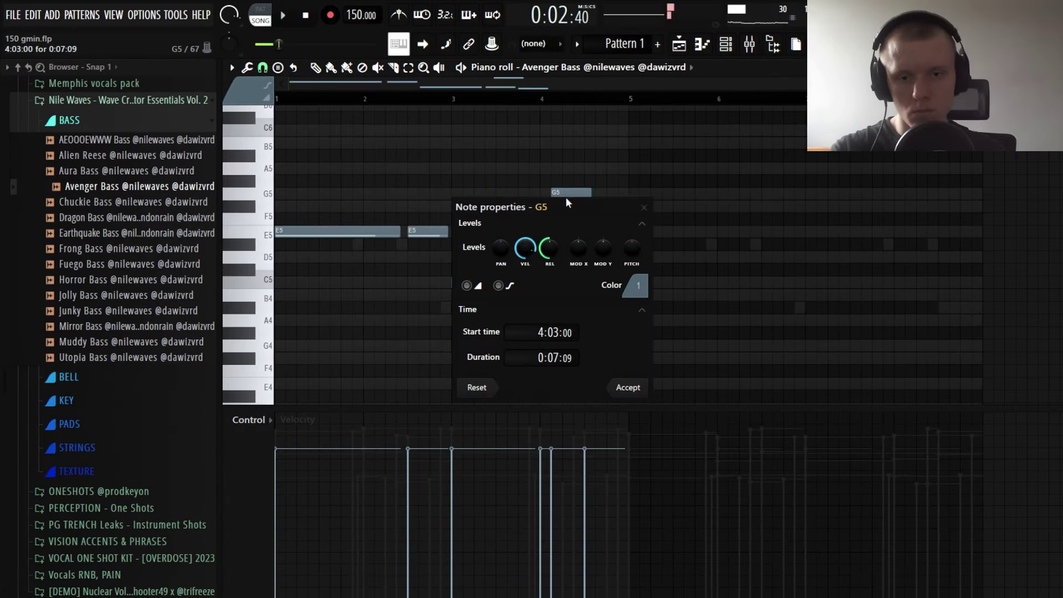
click(510, 287)
click(628, 387)
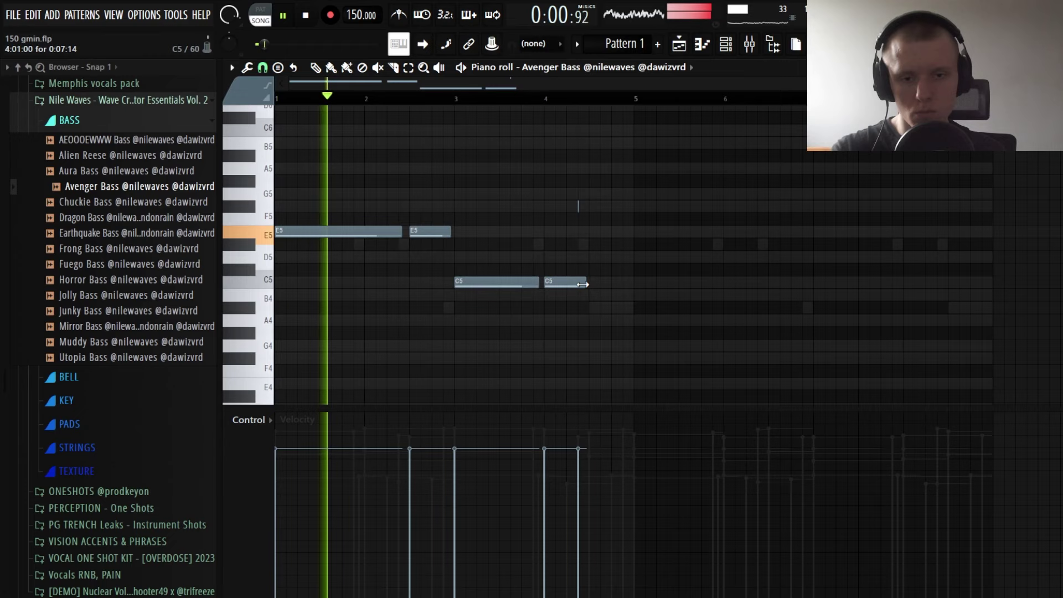
click(589, 282)
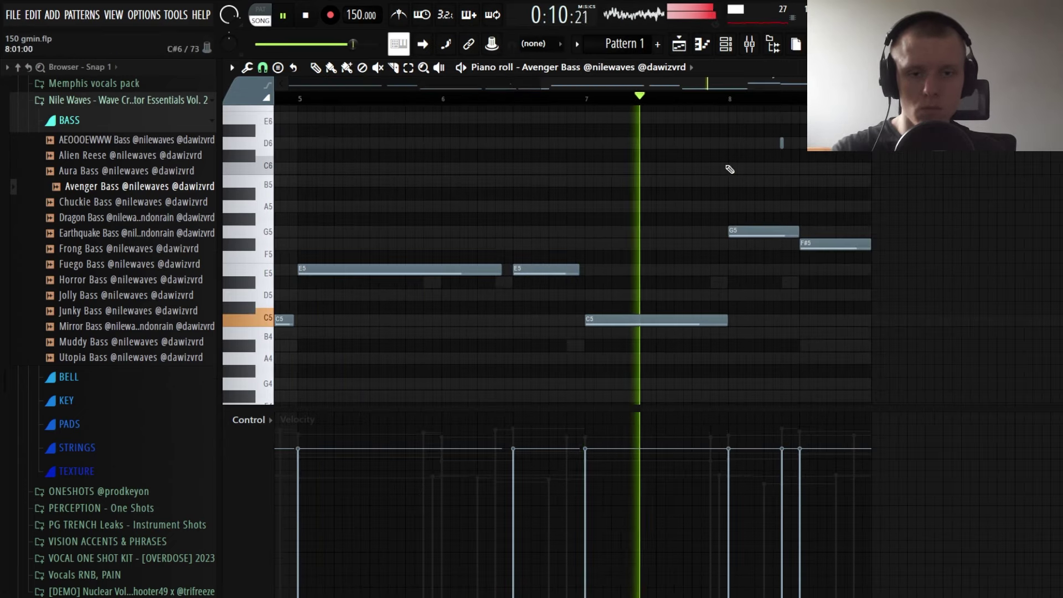
Add very short Avenger Bass notes at E5 just before bar 8 and at G5 near the end of bar 8
click(710, 269)
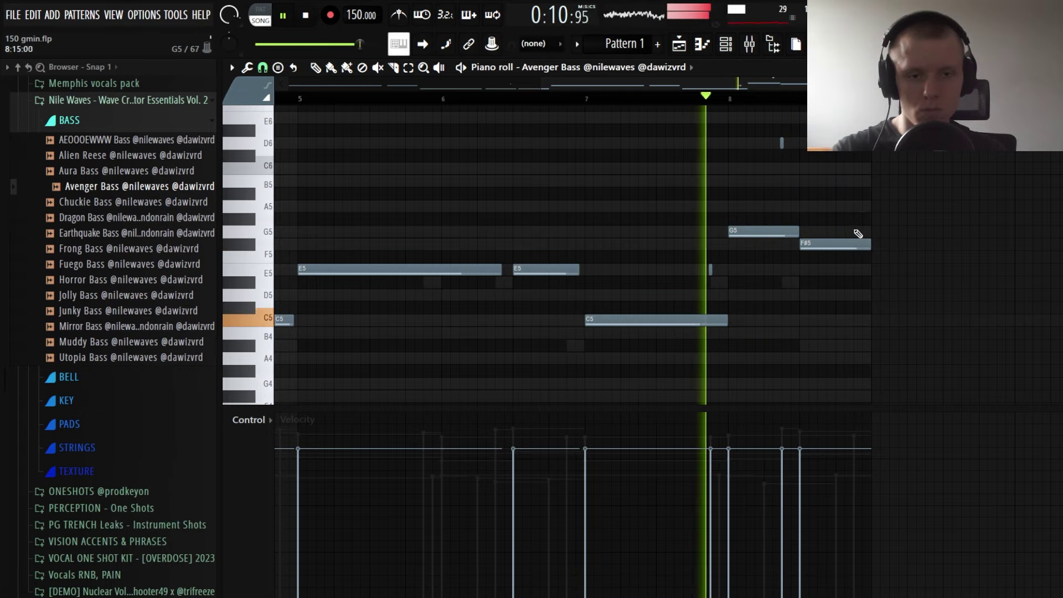
click(853, 232)
scroll(853, 231, up, 3)
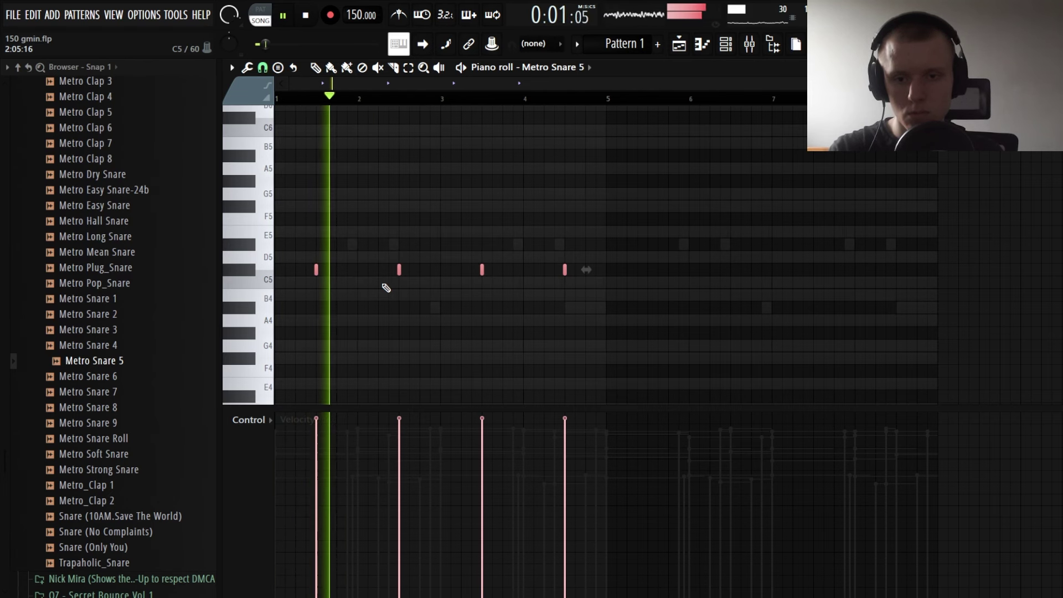
Repeat the four Metro Snare 5 hits through bar 8 and save the project
key(ctrl+s)
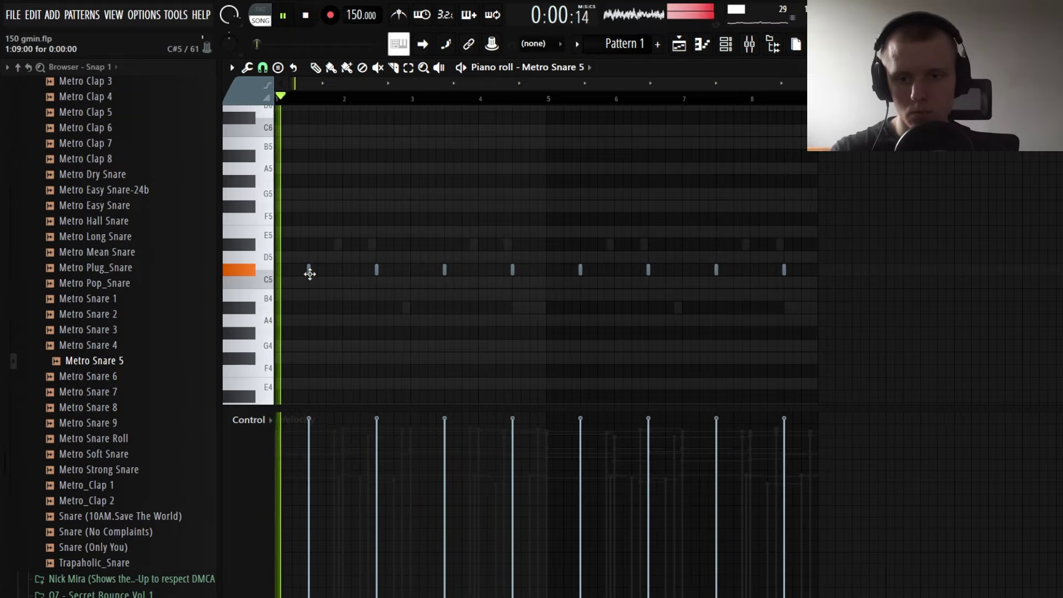
key(ctrl+s)
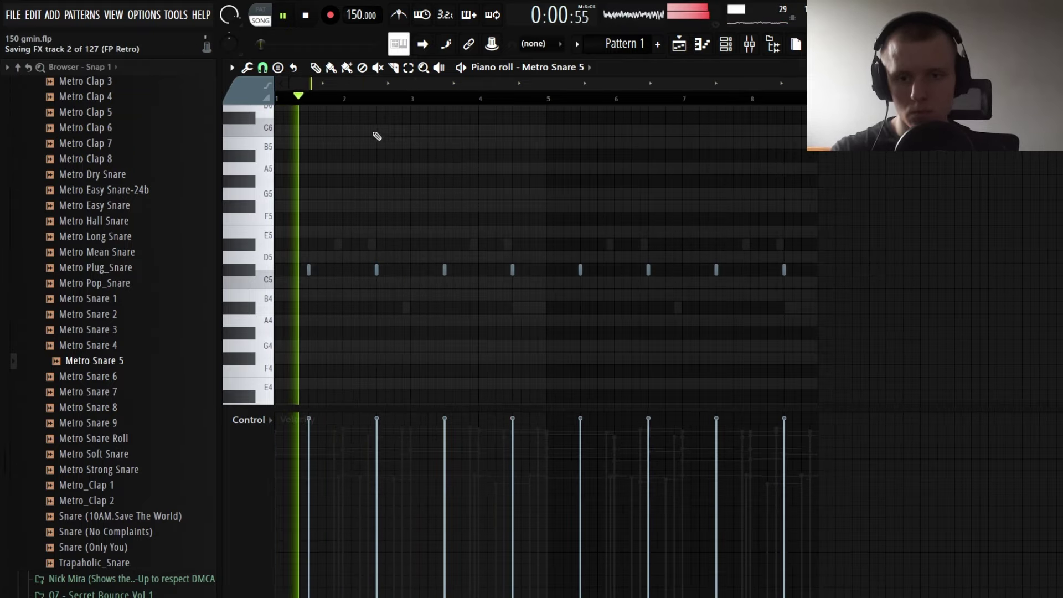
Add an extra Metro Snare 5 hit just after the start of bar 4, on the same pitch as the others
scroll(411, 106, up, 3)
drag(387, 84, 334, 91)
click(505, 182)
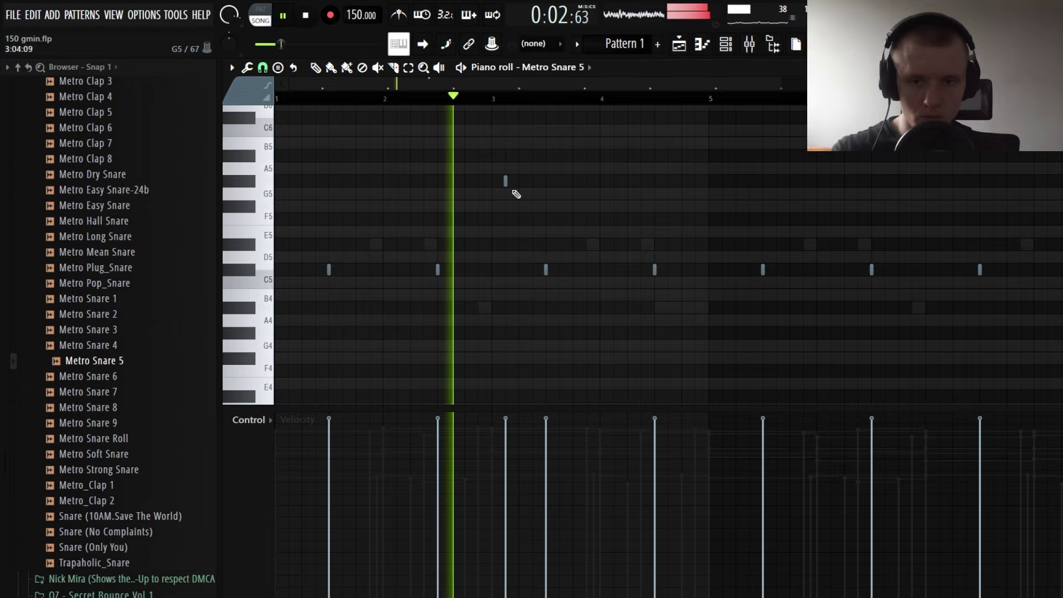
right_click(505, 182)
key(ctrl+s)
scroll(636, 100, down, 1)
scroll(598, 221, down, 1)
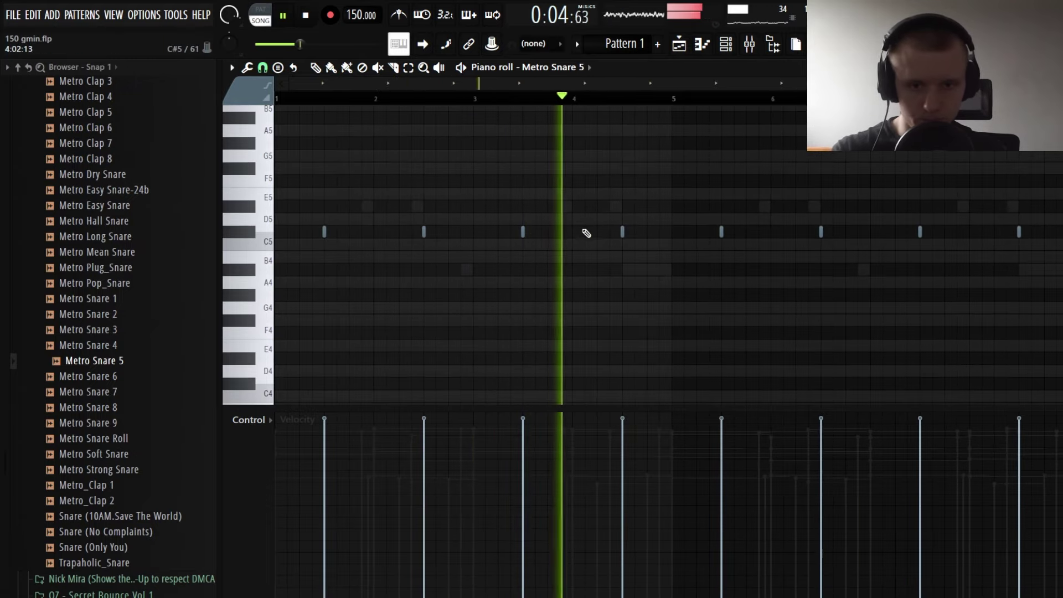
click(584, 231)
scroll(629, 93, down, 1)
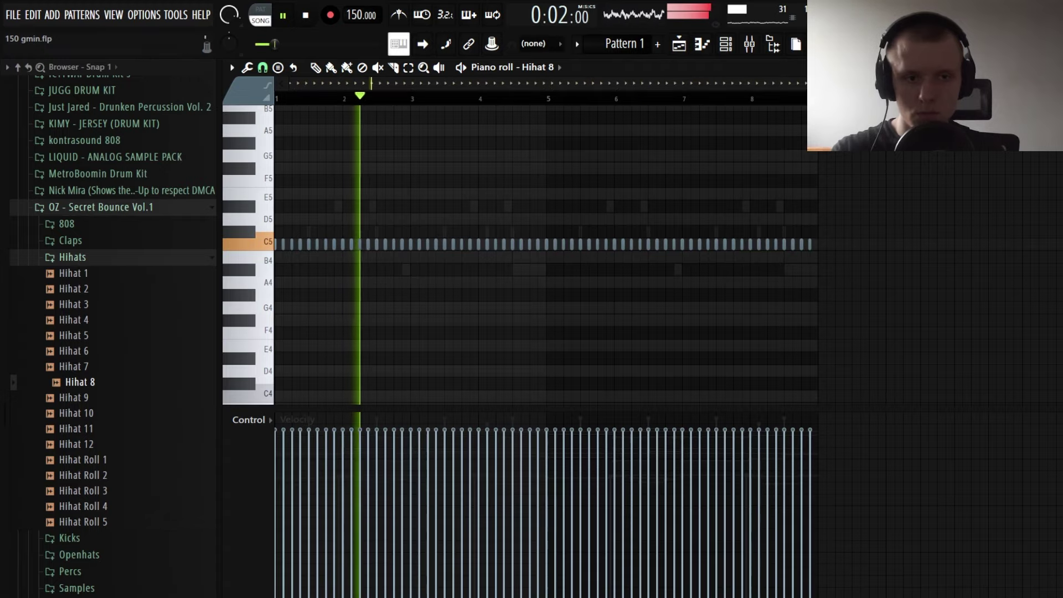
key(Escape)
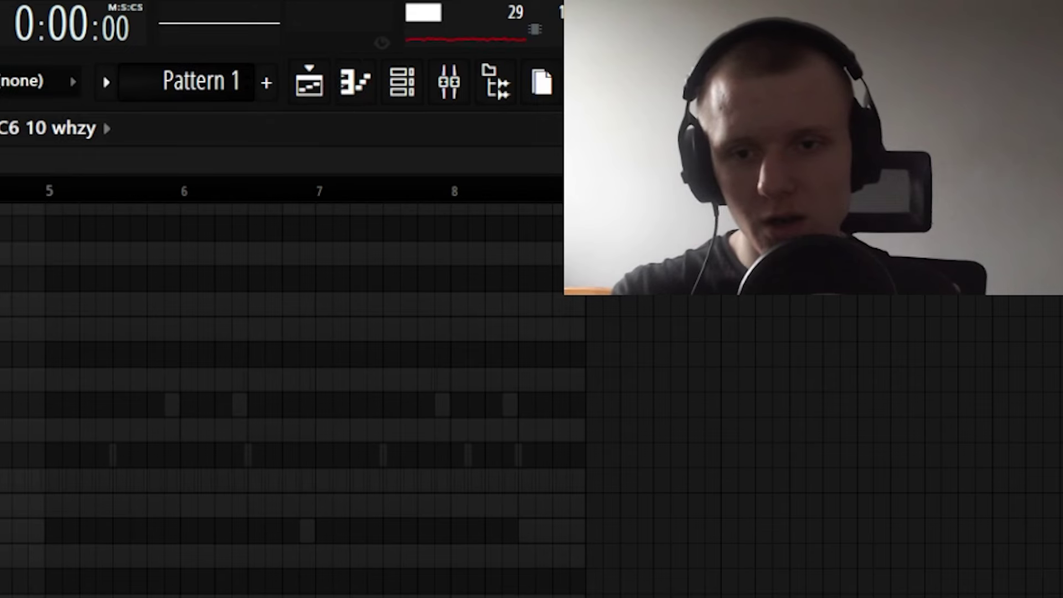
scroll(293, 399, up, 3)
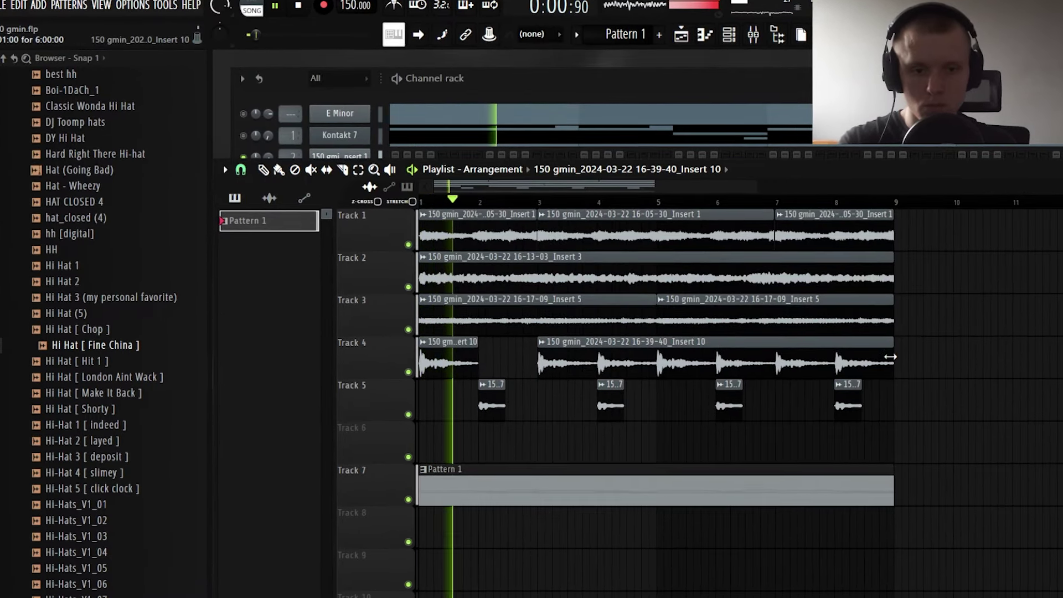
Cut the long Insert 10 clip on Track 4 to end at bar 5 and duplicate the first four bars' clips across bars 5 to 8
drag(890, 358, 419, 357)
key(ctrl+b)
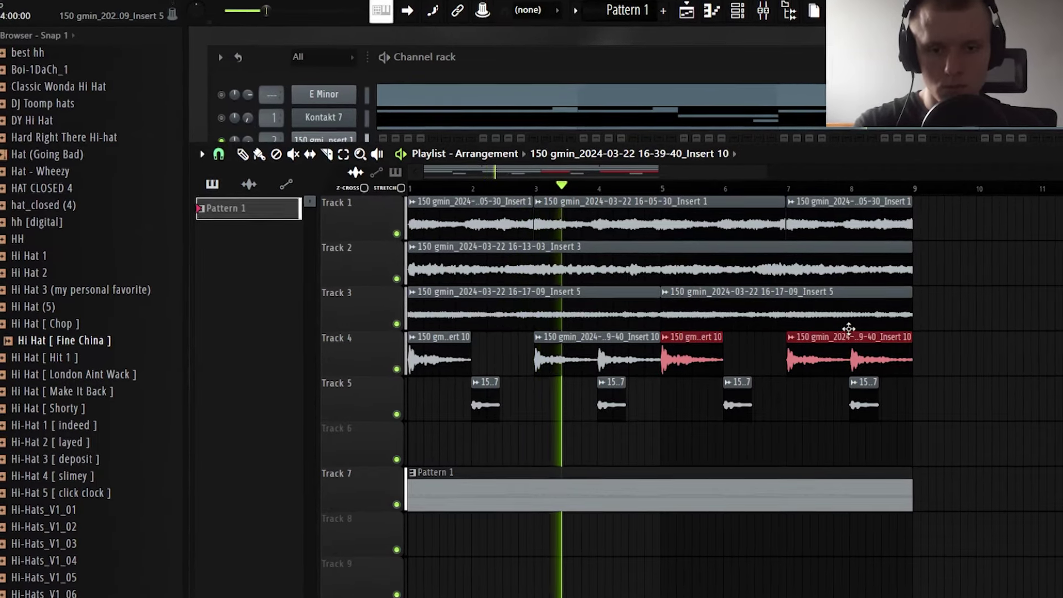
click(968, 347)
right_click(970, 349)
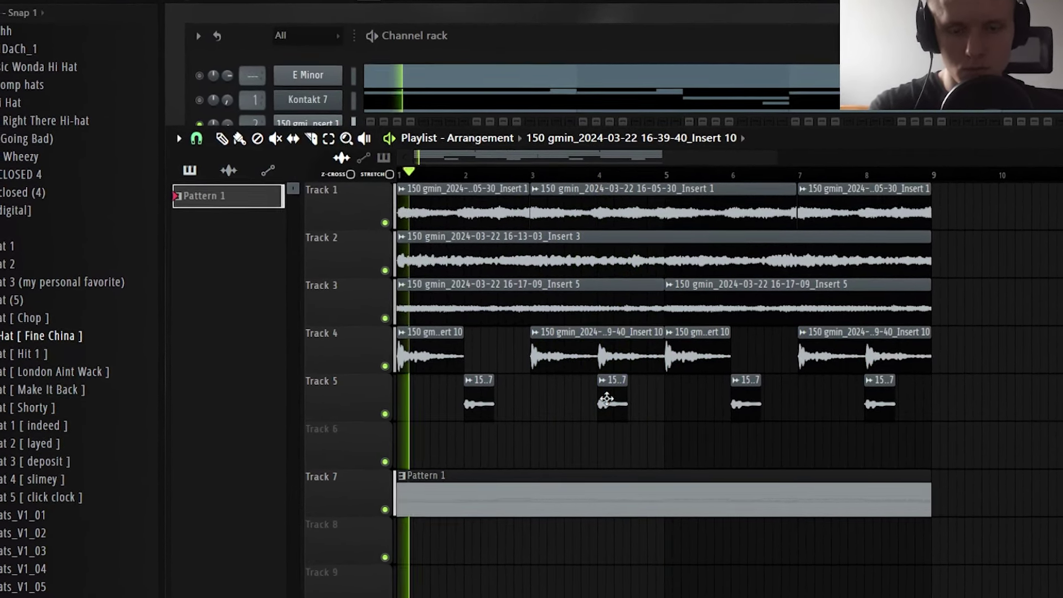
Move the second and fourth Insert 7 bell slices on Track 5 to just past the middle of bars 4 and 8
drag(613, 402, 580, 400)
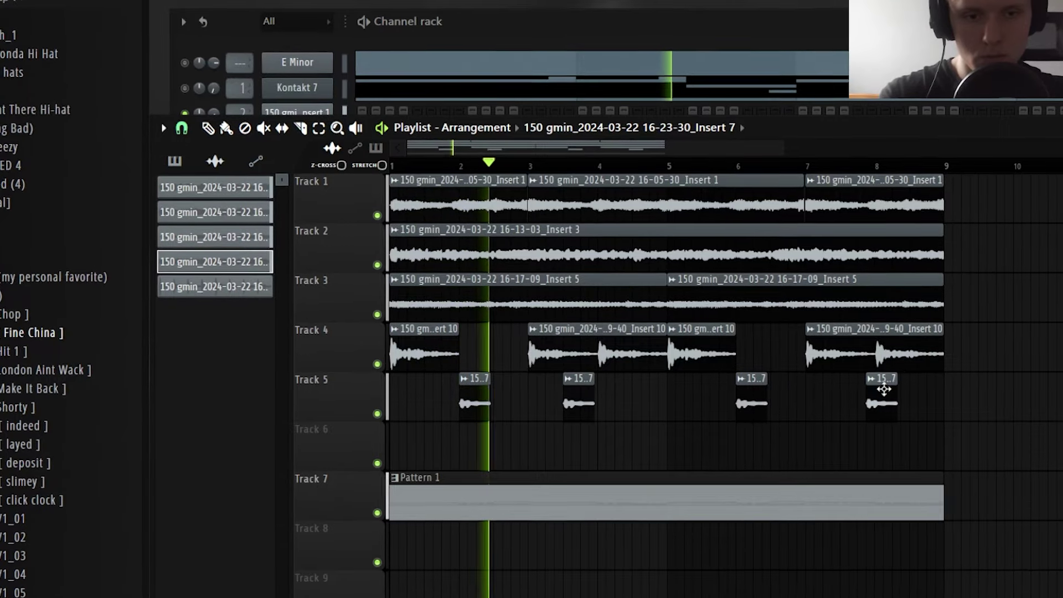
drag(885, 398, 852, 394)
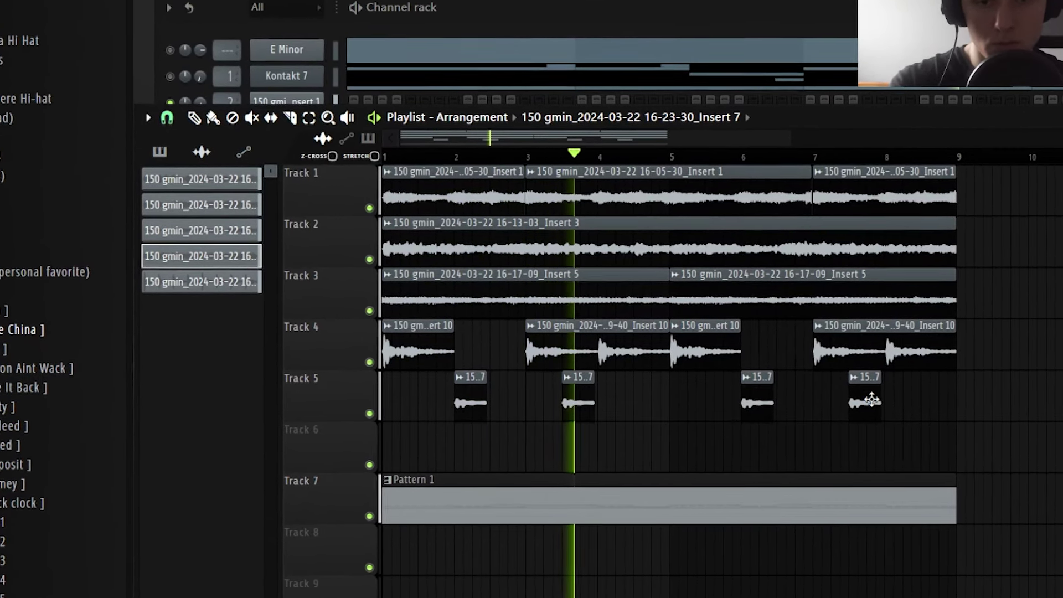
drag(570, 396, 644, 394)
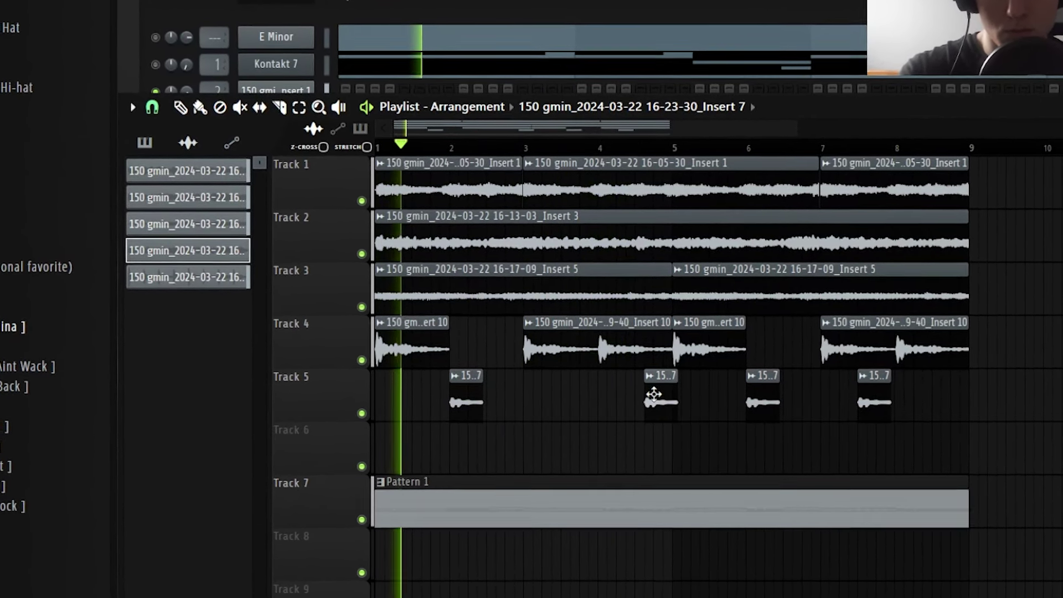
drag(887, 400, 955, 393)
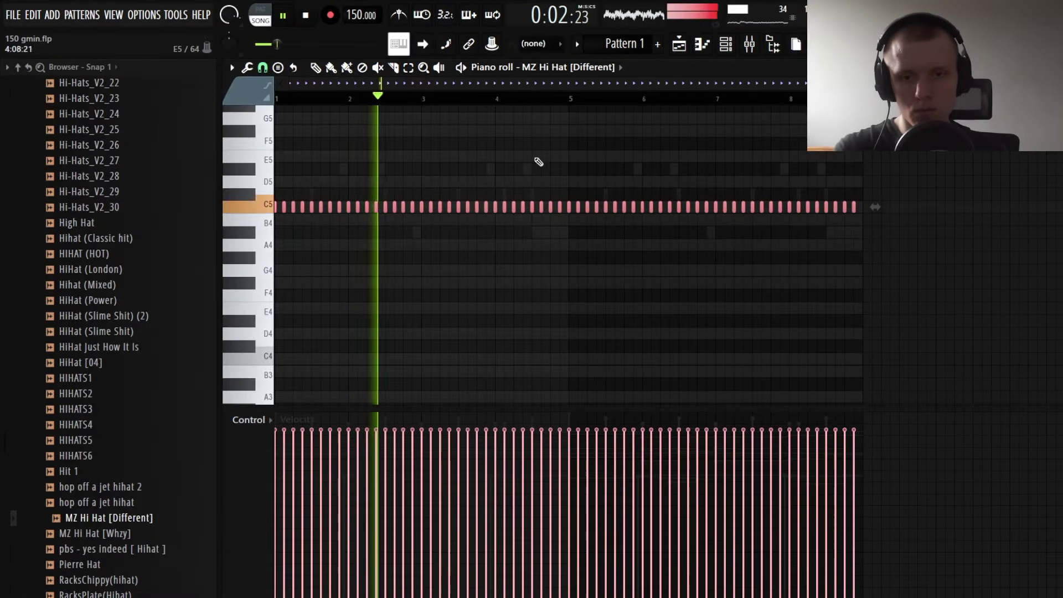
Deselect the MZ Hi Hat [Different] notes and add a short hi-hat roll near the end of bar 4
key(ctrl+d)
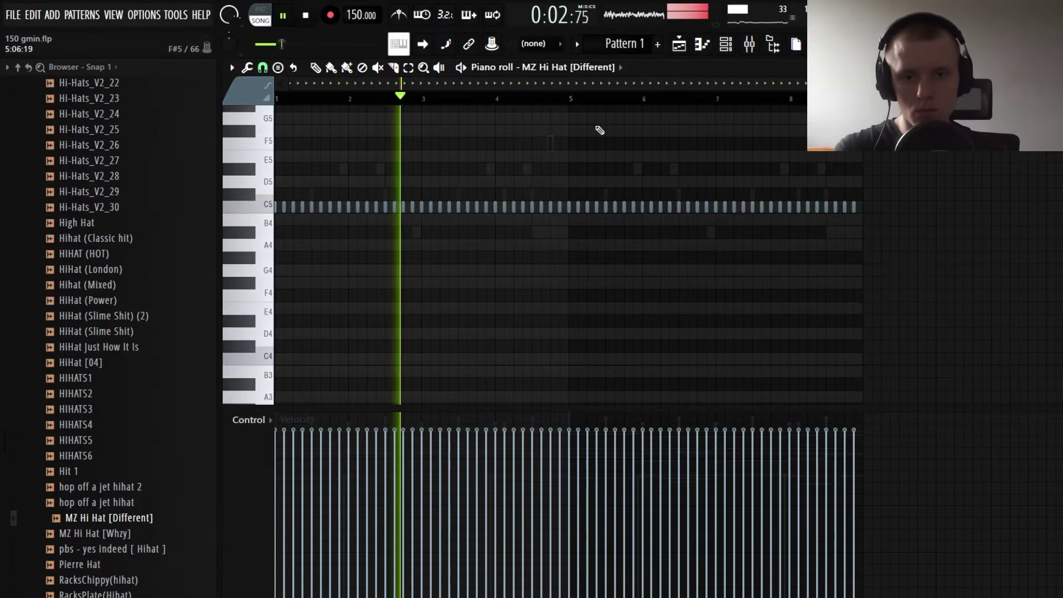
scroll(586, 90, up, 3)
drag(585, 88, 543, 130)
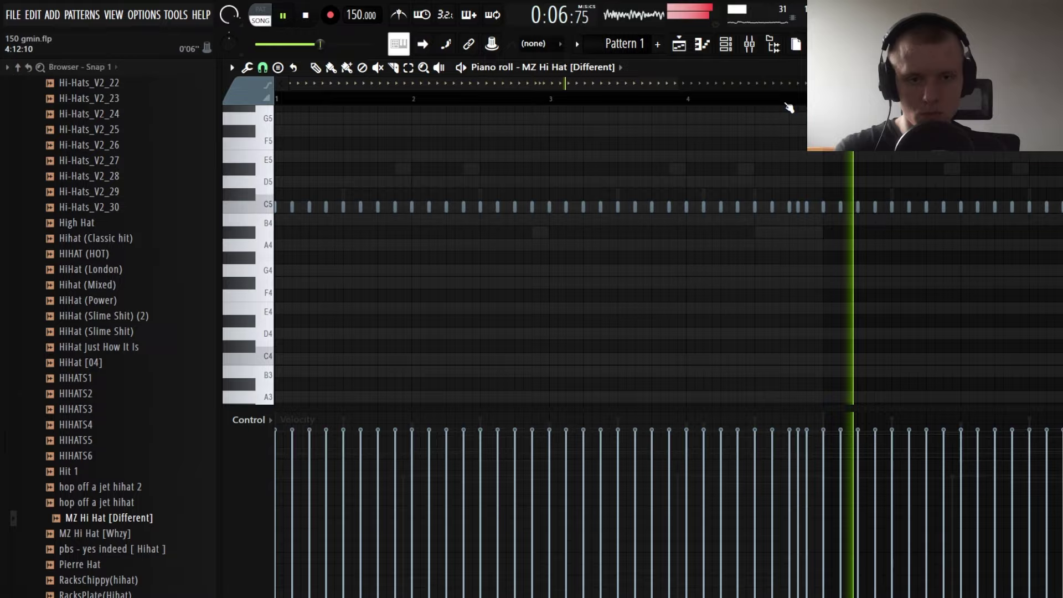
scroll(639, 81, down, 2)
drag(639, 81, 815, 91)
scroll(815, 90, up, 3)
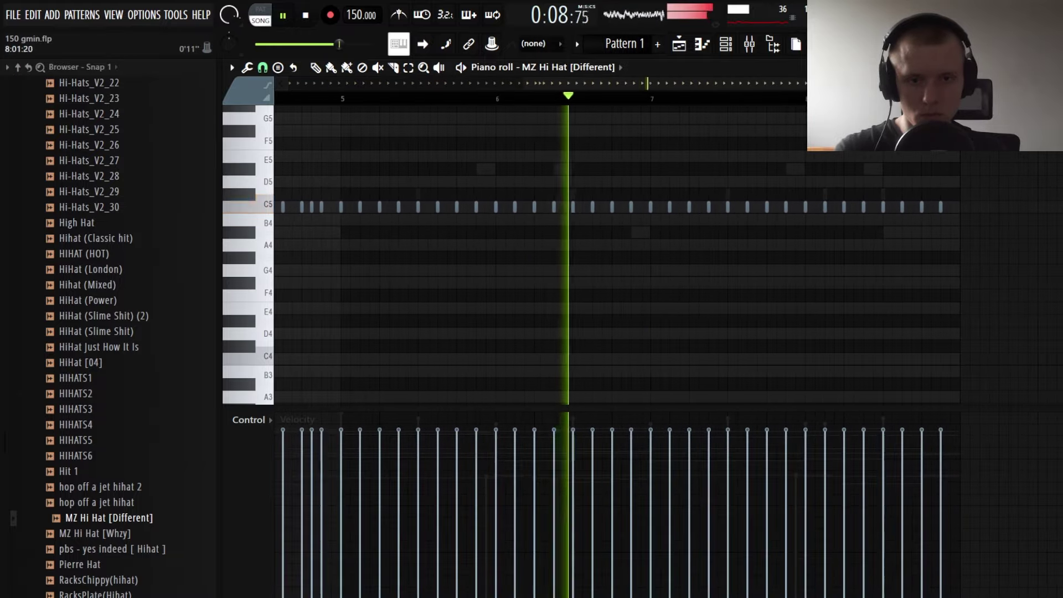
scroll(815, 90, up, 1)
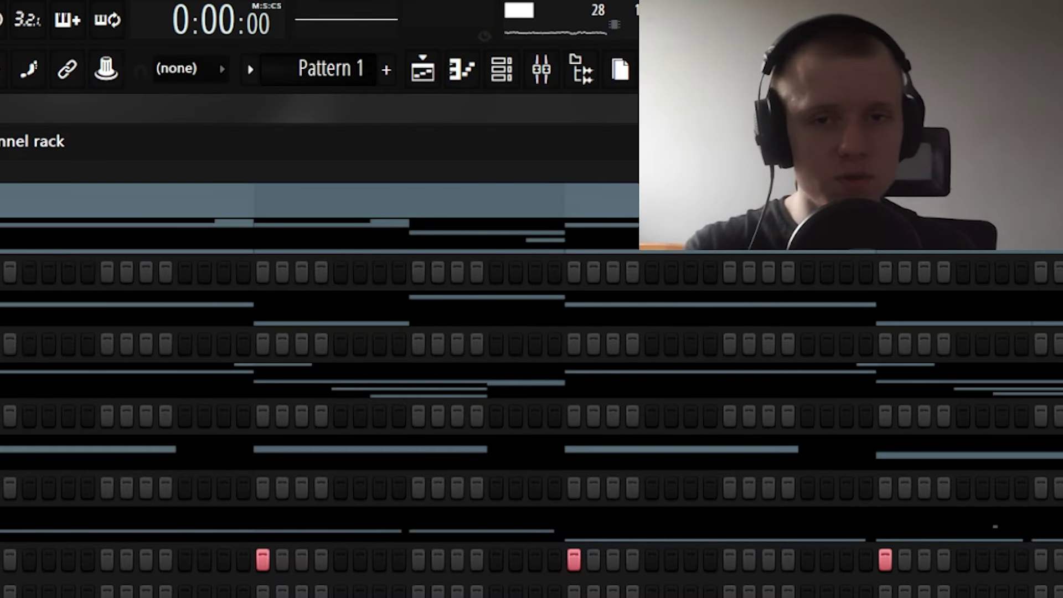
Add the LIQUID - GOTIT SNARE sample as a channel and place its hits on steps 15, 43 and 47
click(73, 289)
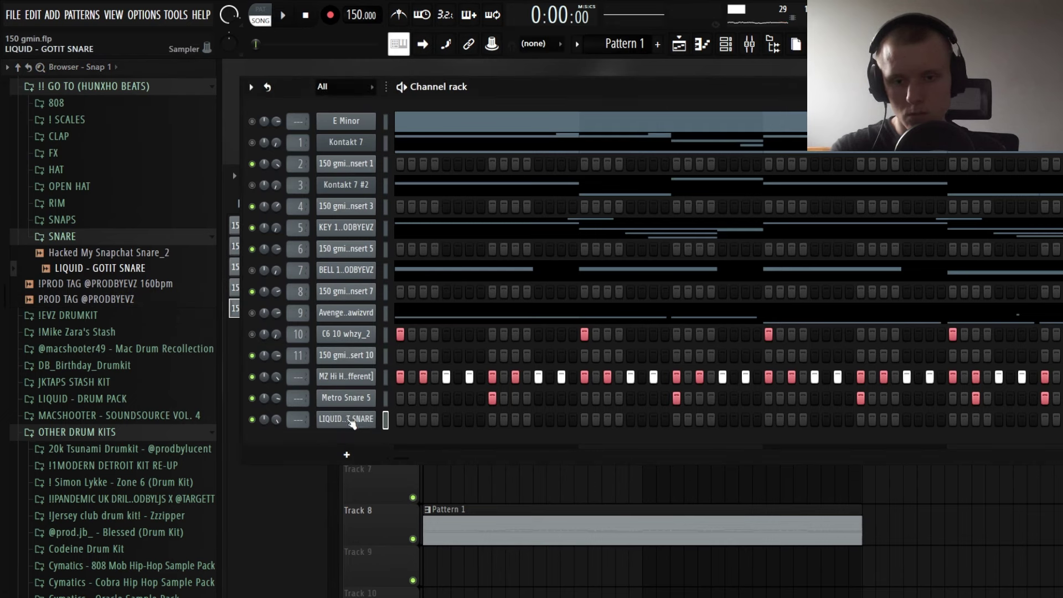
click(560, 419)
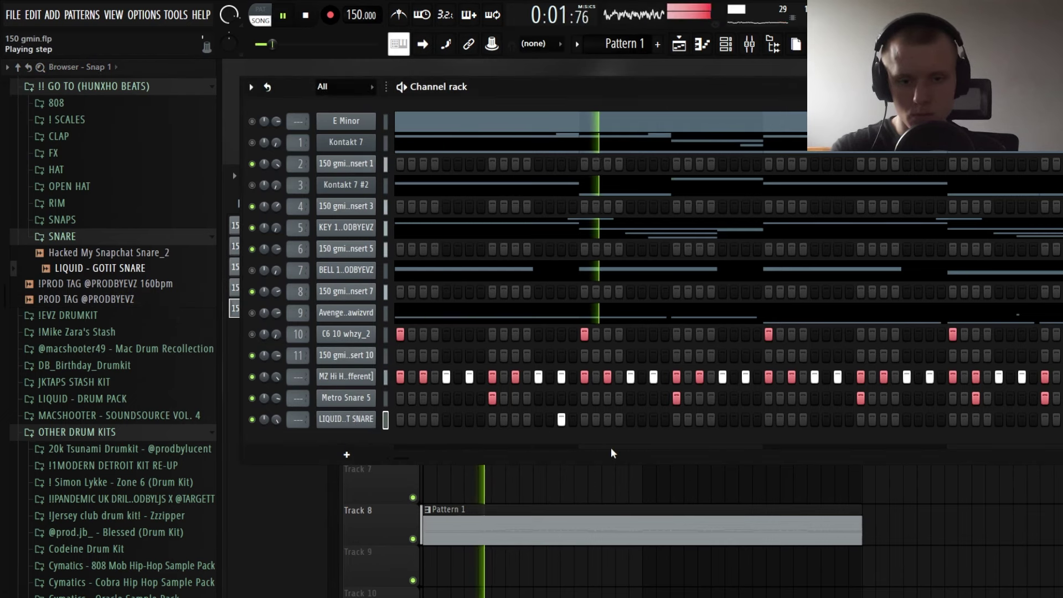
click(884, 420)
click(930, 419)
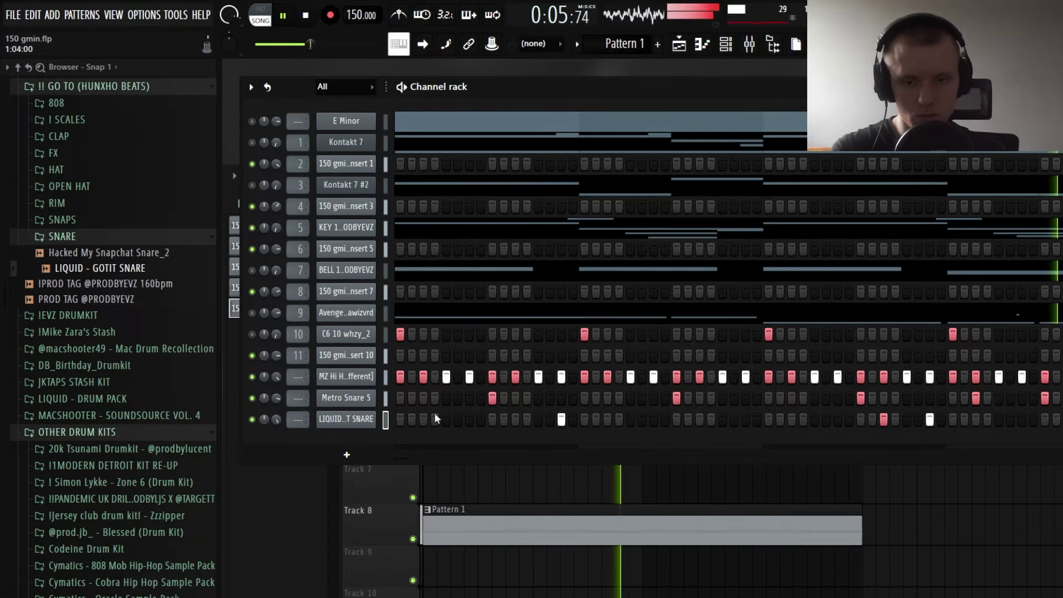
Open the LIQUID - GOTIT SNARE notes in the piano roll, select all three and transpose them up a semitone
right_click(322, 419)
click(333, 408)
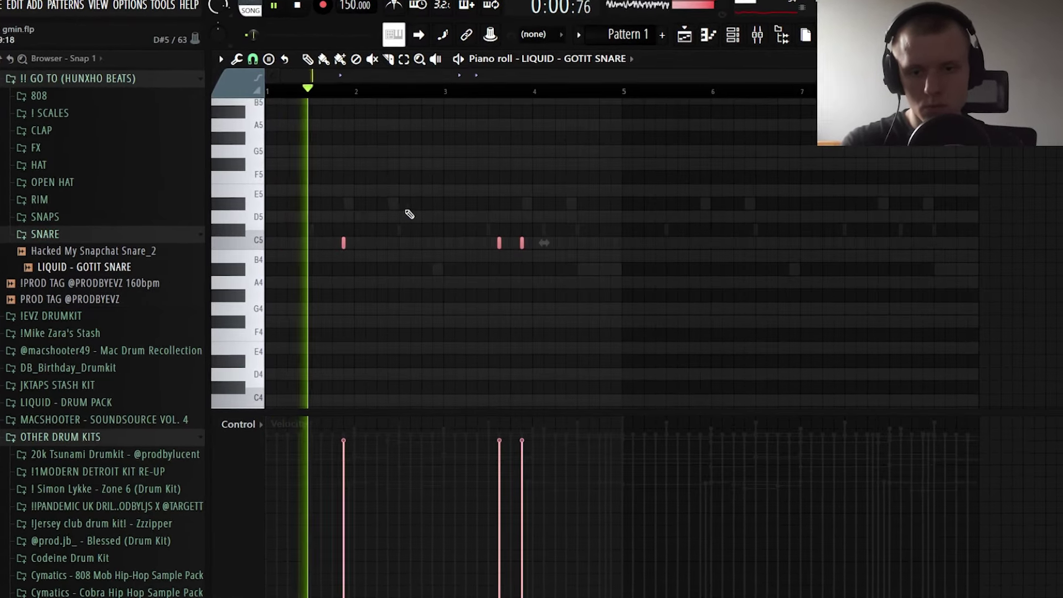
click(475, 195)
right_click(471, 197)
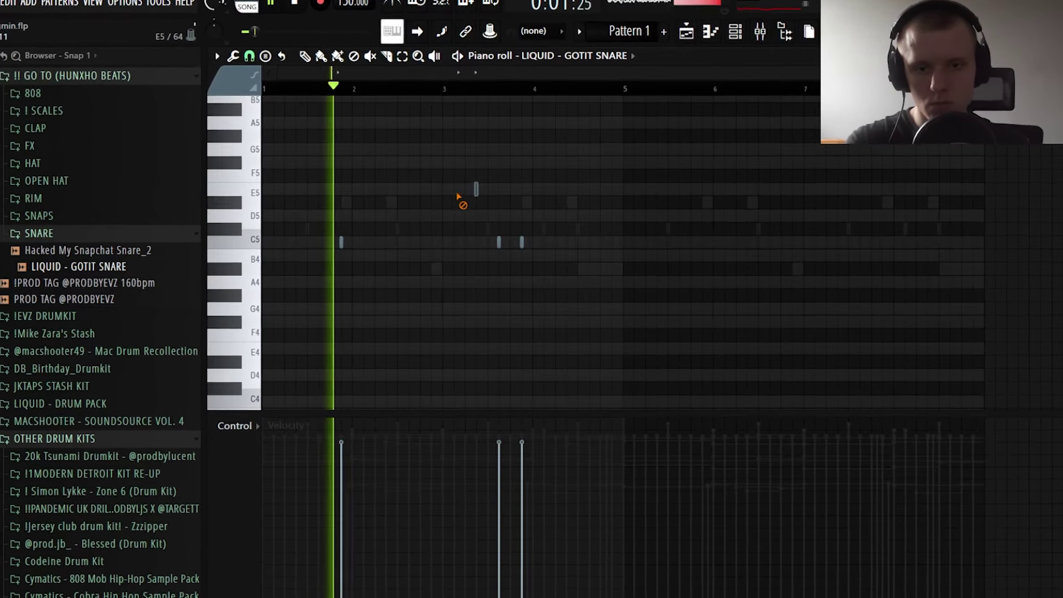
click(543, 202)
right_click(544, 203)
drag(600, 270, 262, 238)
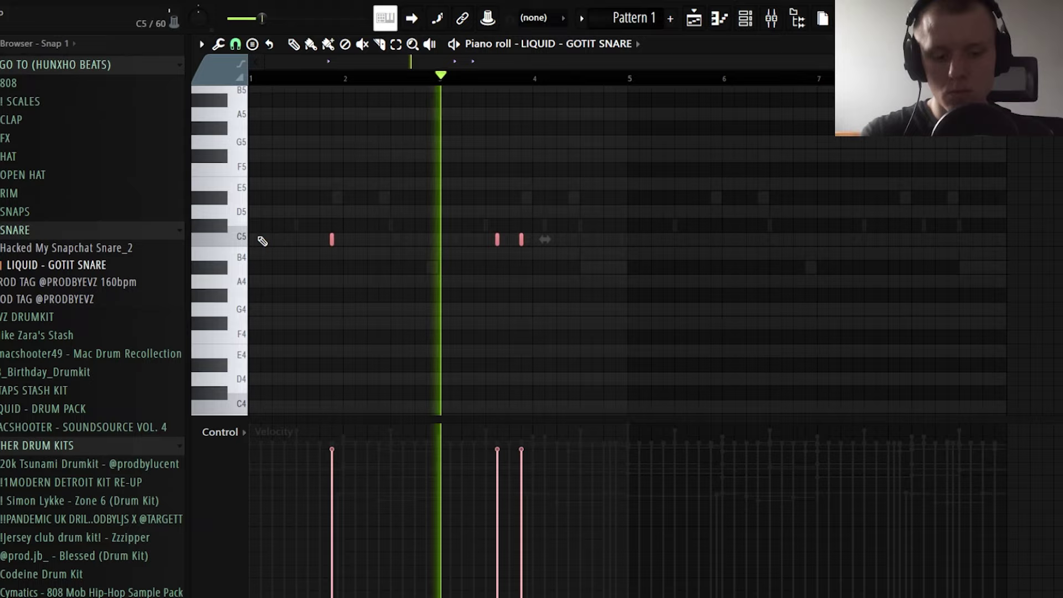
key(shift+Up)
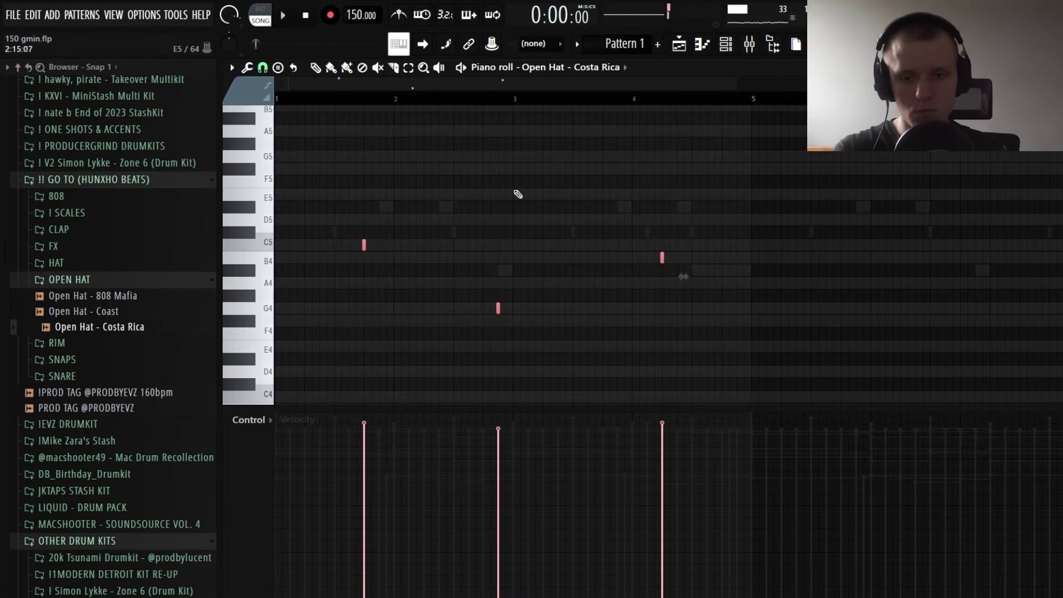
Duplicate the three Open Hat - Costa Rica notes from the first four bars into bars 5 to 8
scroll(632, 153, up, 3)
scroll(632, 153, down, 3)
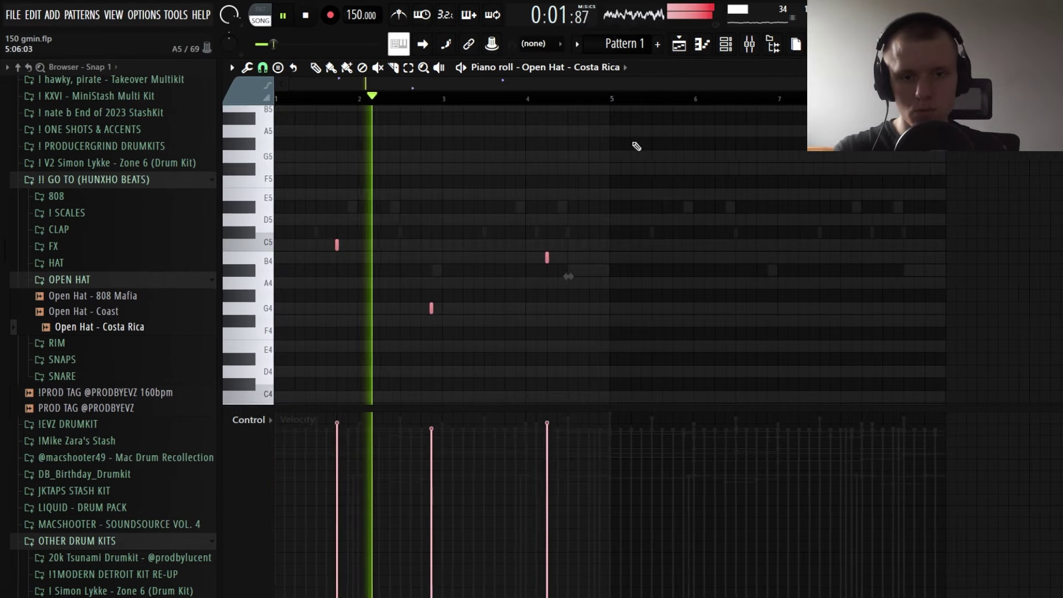
key(ctrl+b)
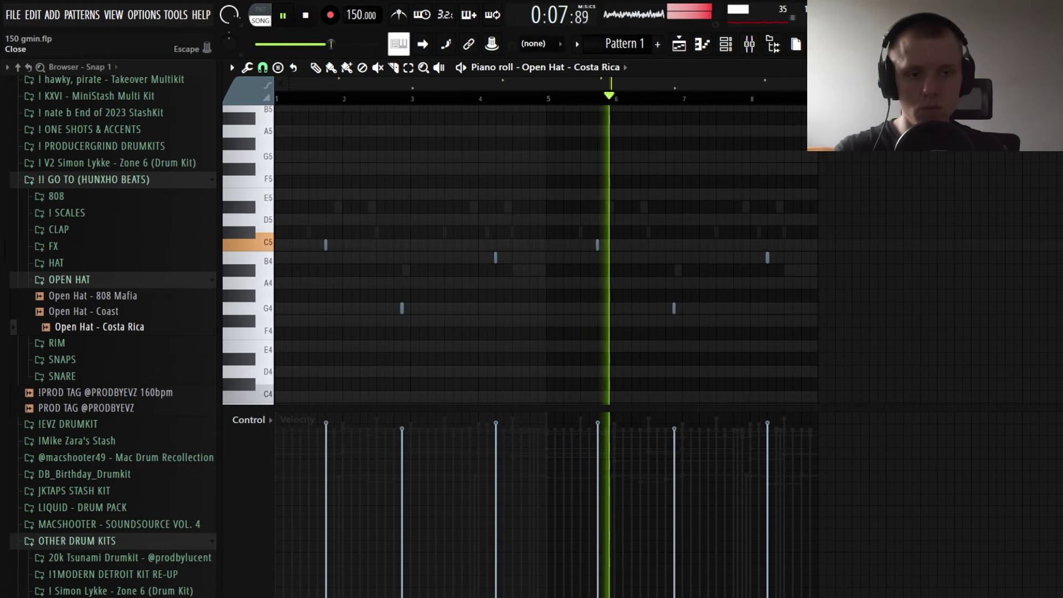
Check the 808 (Metro)_Hard -_2 bass notes through bar 8 in the piano roll and save the project
click(87, 297)
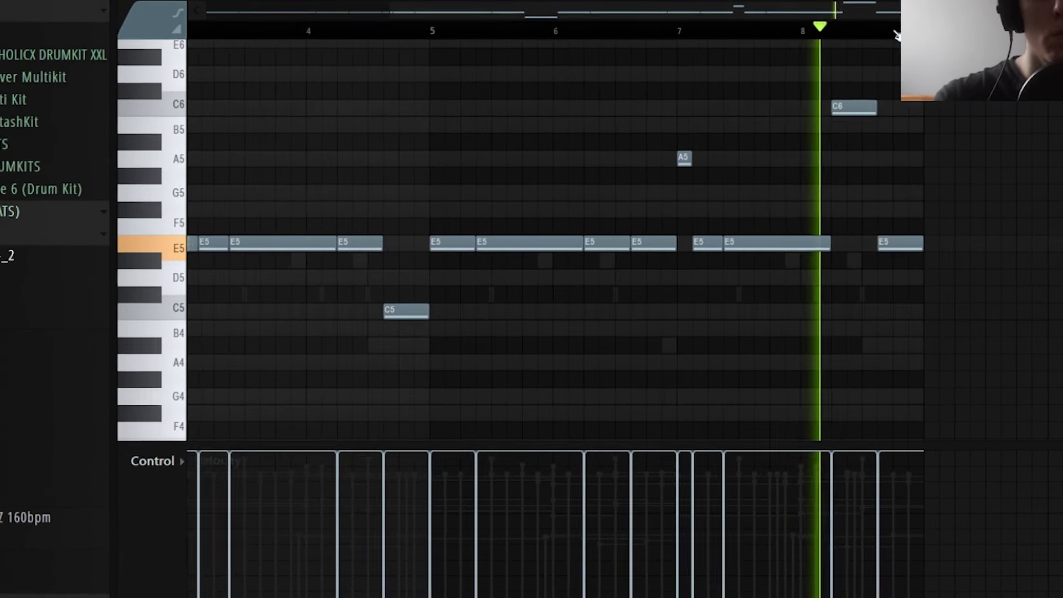
scroll(820, 51, down, 8)
scroll(819, 49, up, 5)
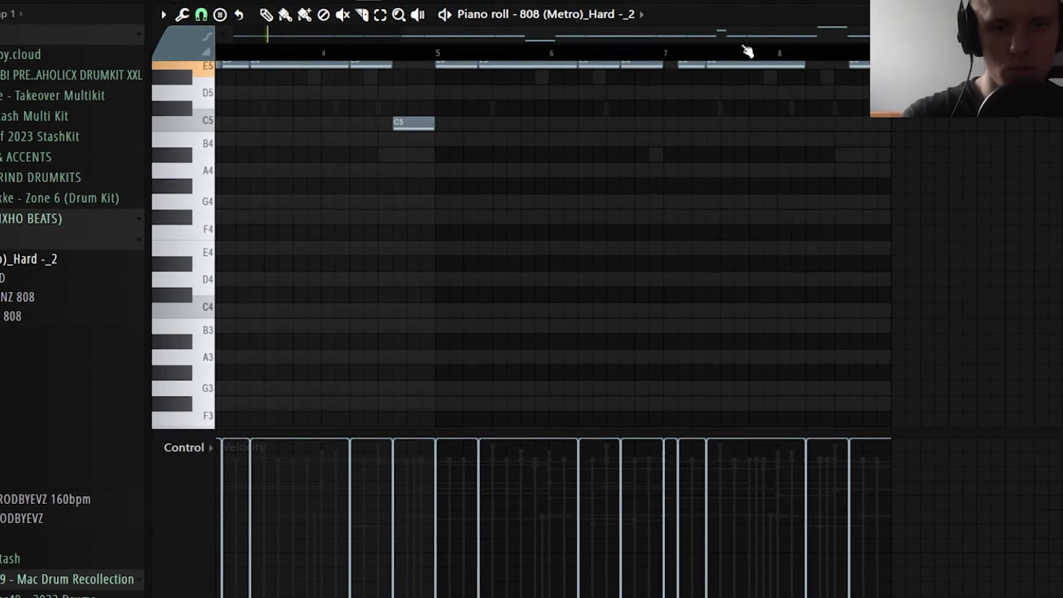
scroll(747, 51, right, 2)
scroll(753, 55, down, 3)
scroll(770, 110, up, 6)
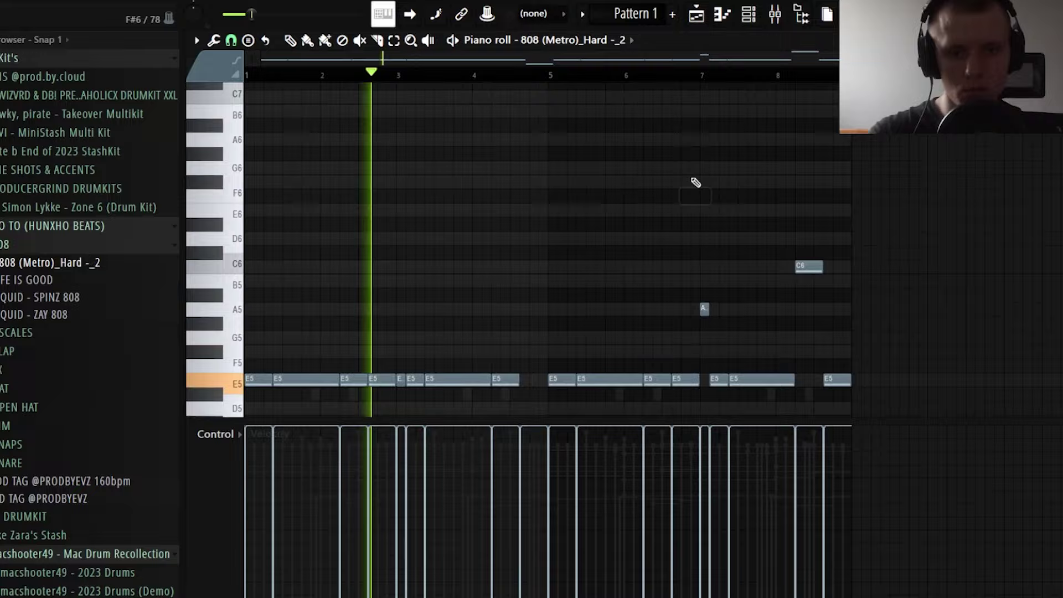
scroll(664, 176, down, 3)
key(ctrl+s)
scroll(597, 141, down, 2)
click(610, 126)
key(ctrl+s)
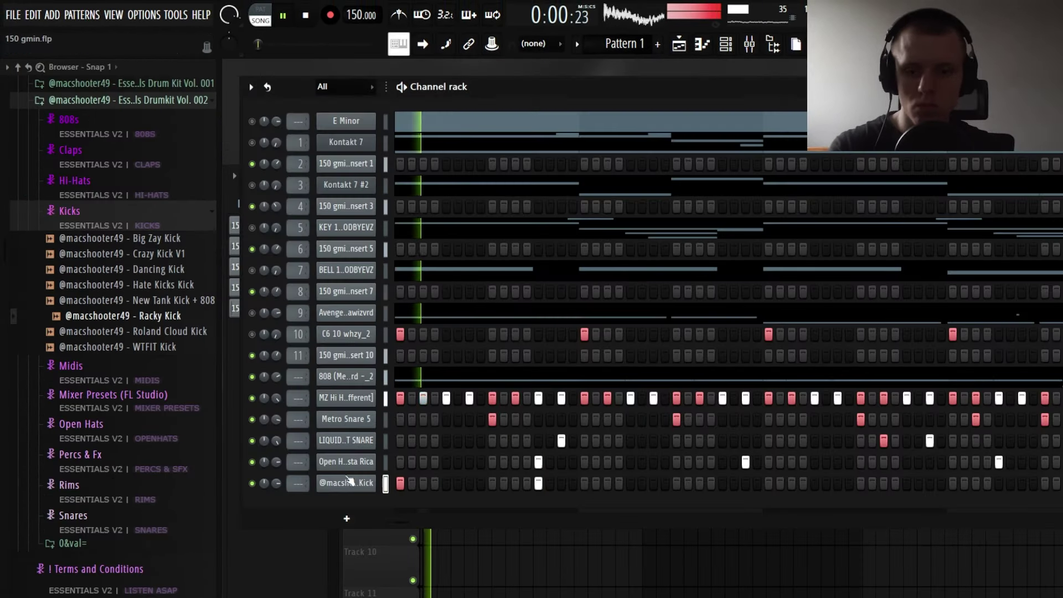
Open the Racky Kick piano roll and add C5 hits past the middle of bar 2, at bar 3's start and just before its middle
right_click(376, 400)
click(387, 411)
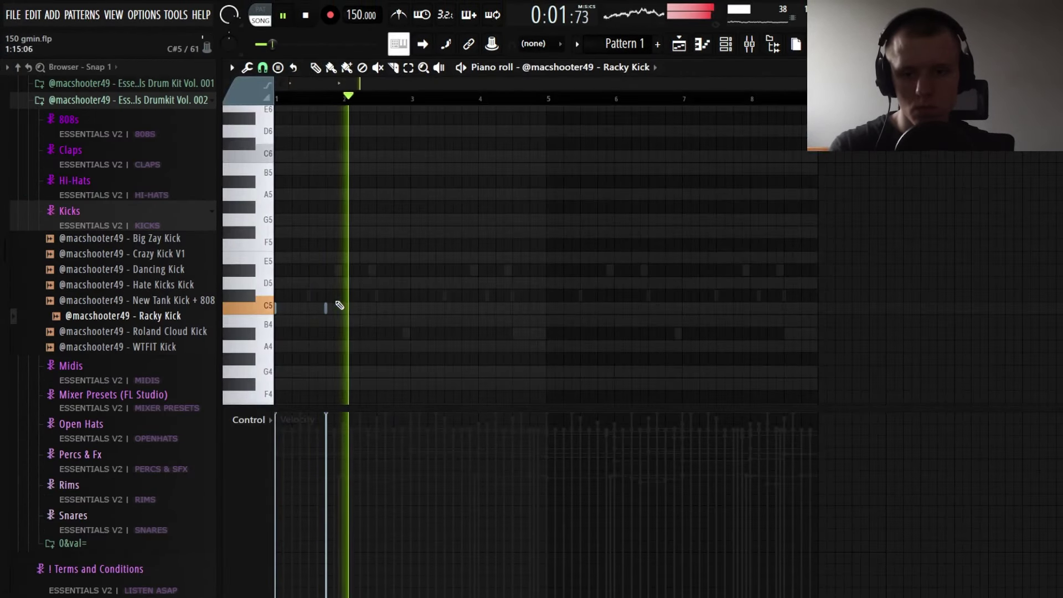
click(401, 305)
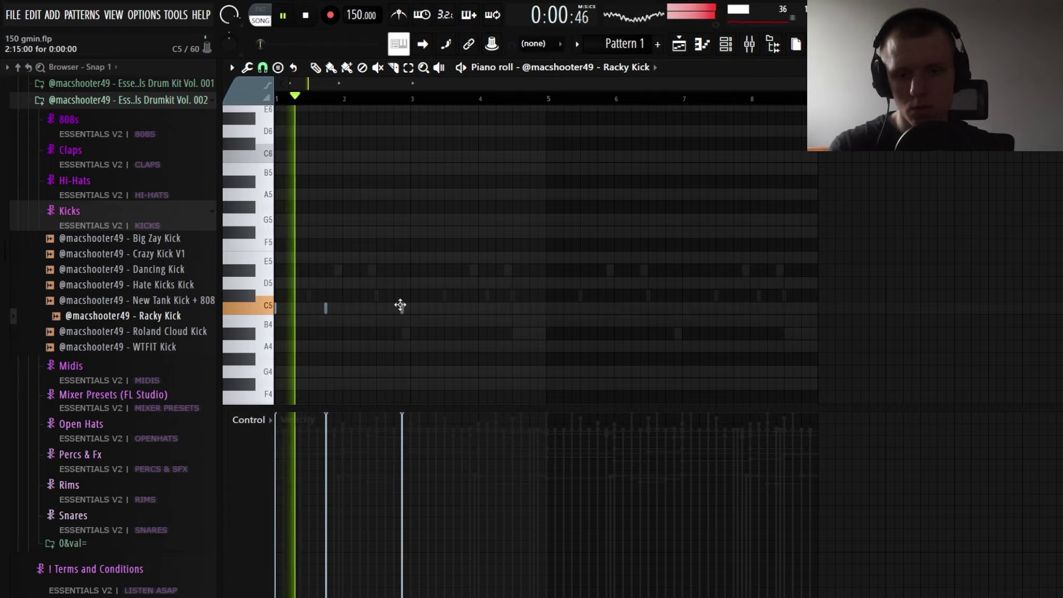
drag(401, 305, 386, 306)
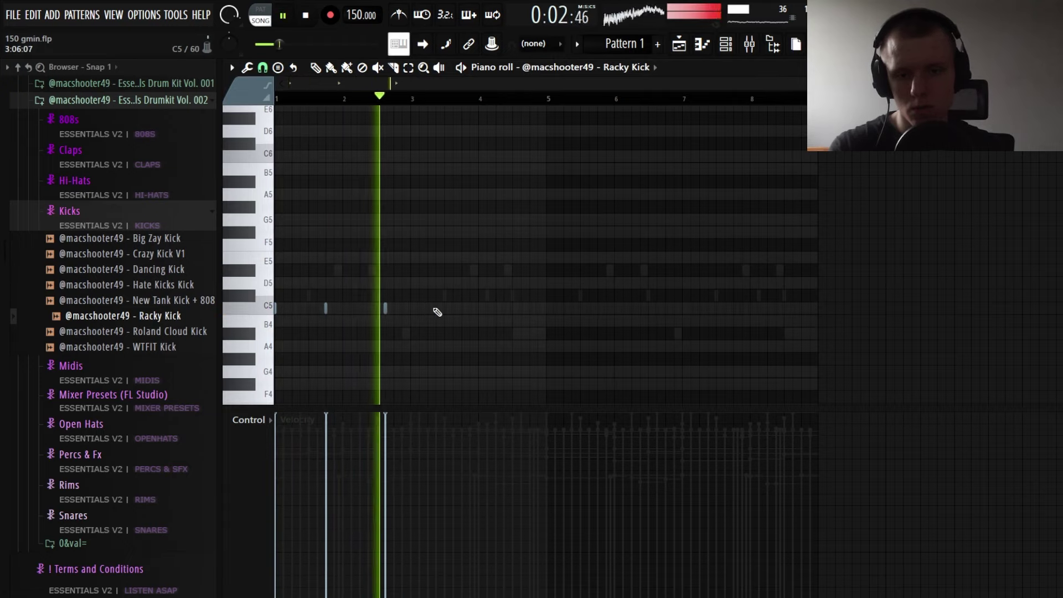
click(418, 309)
click(437, 309)
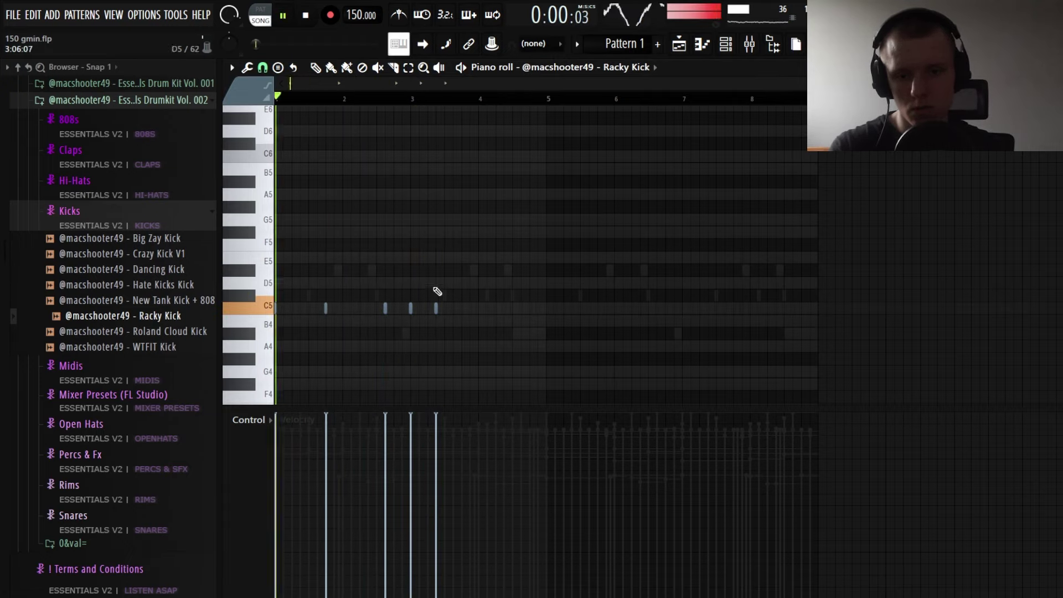
Add two more Racky Kick hits on C5 in bar 4, one a quarter in and one just past the middle
scroll(418, 88, up, 2)
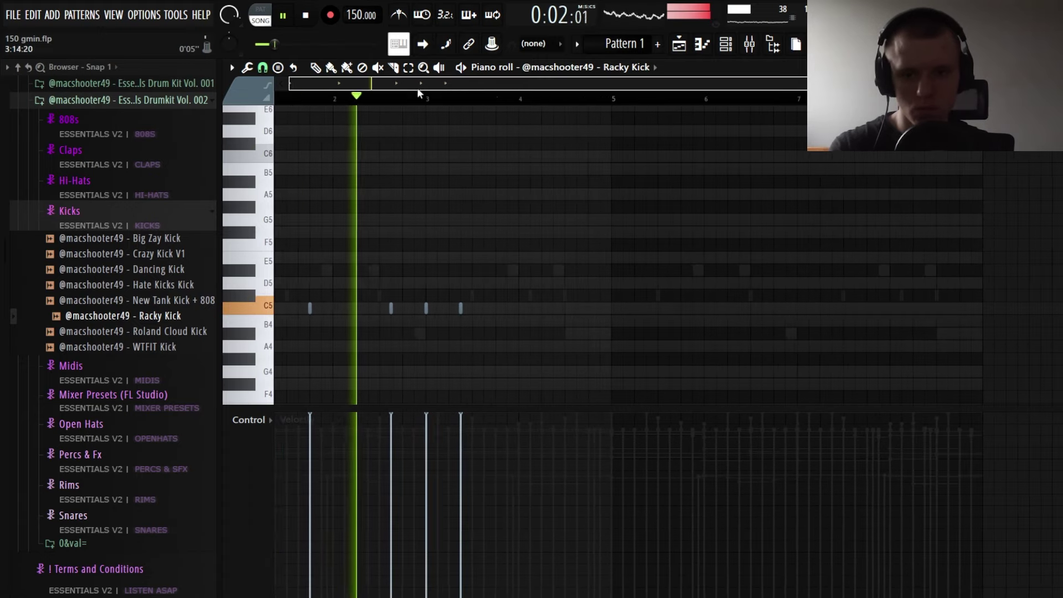
drag(498, 192, 532, 154)
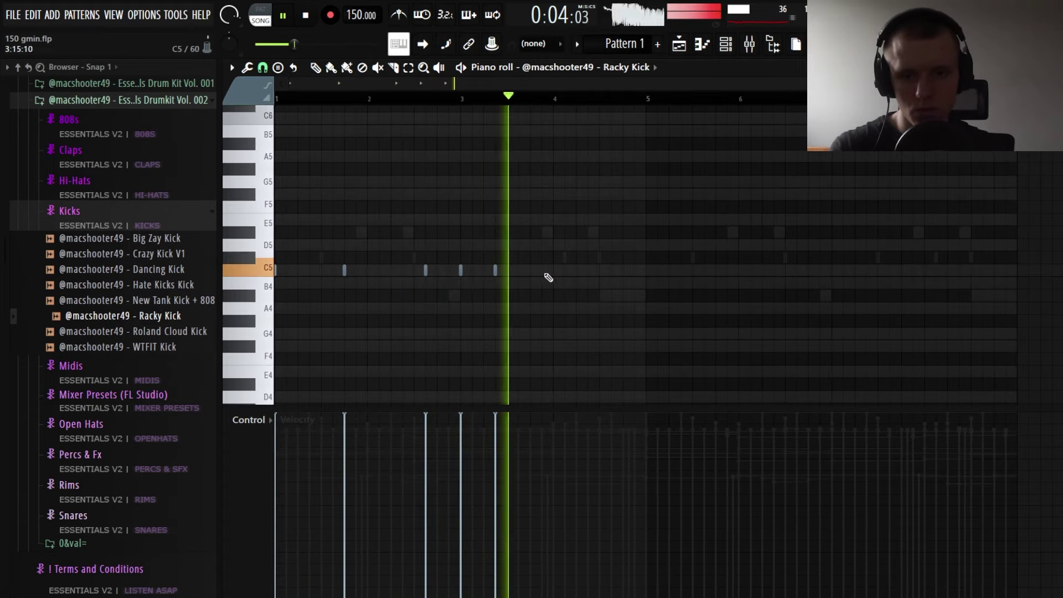
click(576, 269)
click(611, 270)
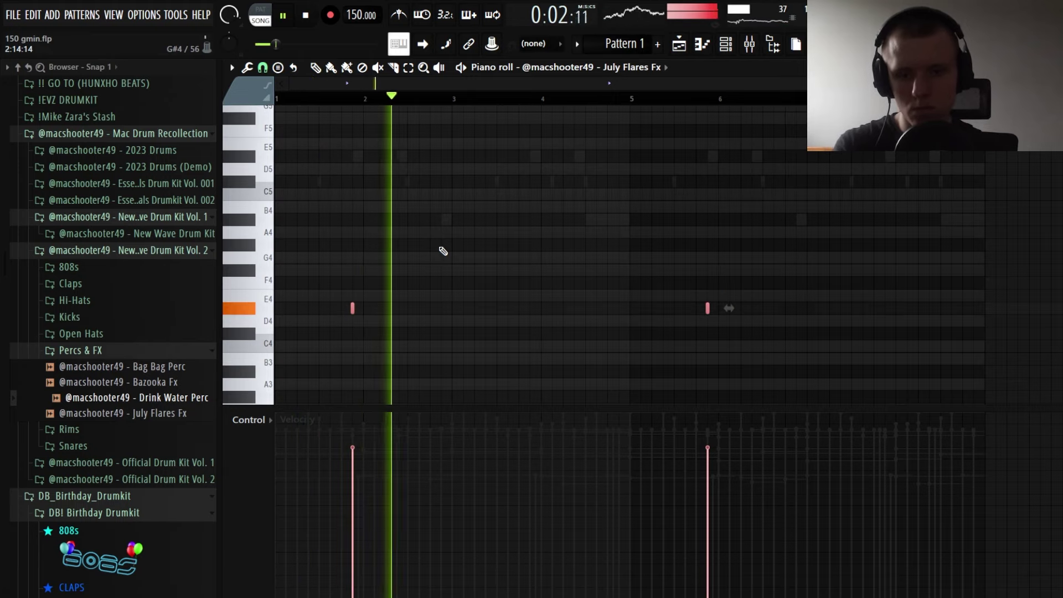
Raise the velocity of both July Flares Fx notes, deselect them and save the project
scroll(443, 250, up, 1)
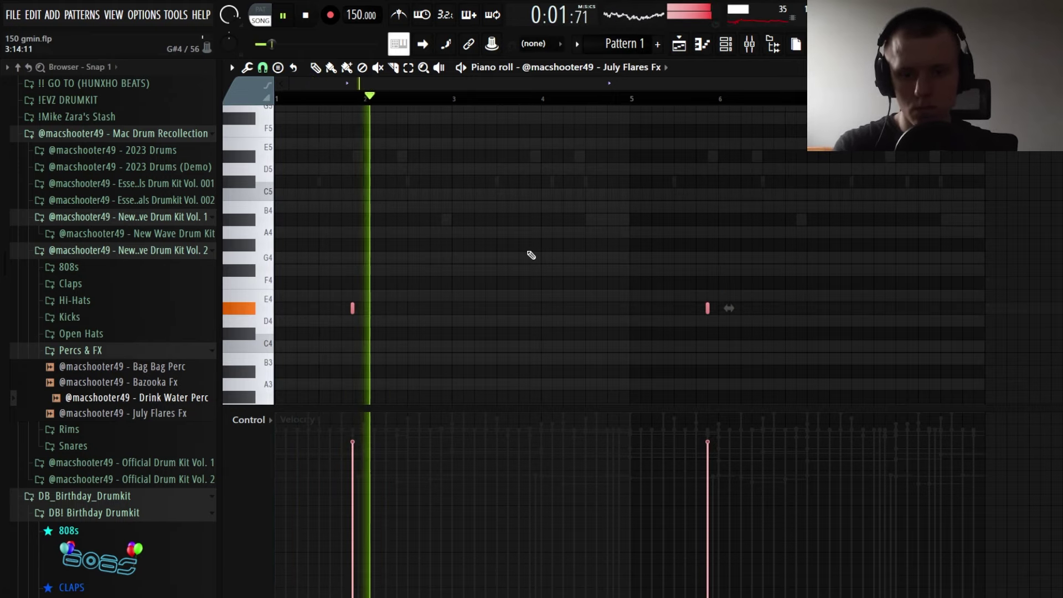
key(ctrl+d)
key(ctrl+a)
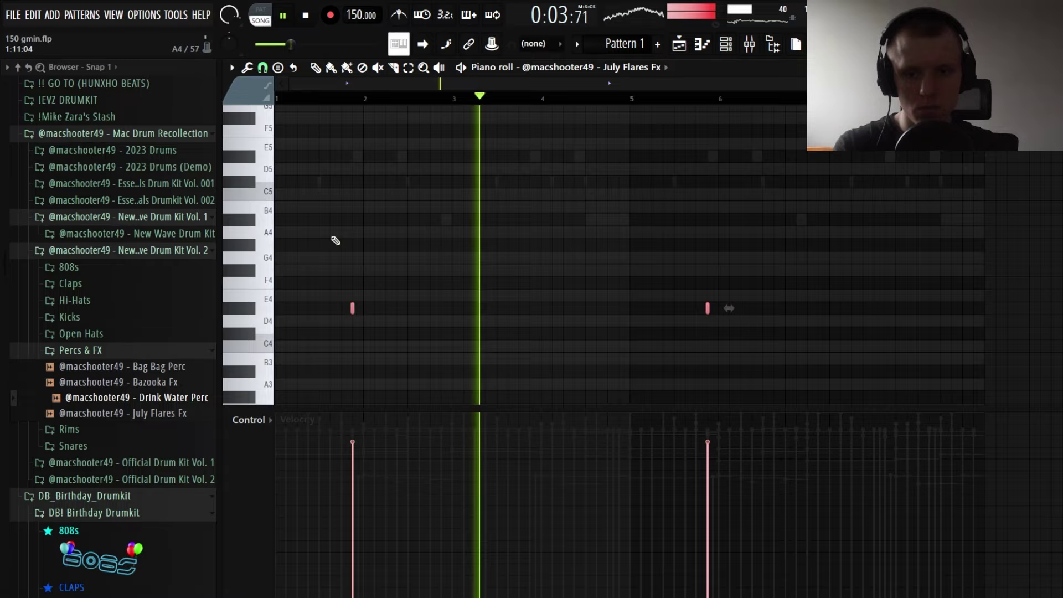
key(ctrl+d)
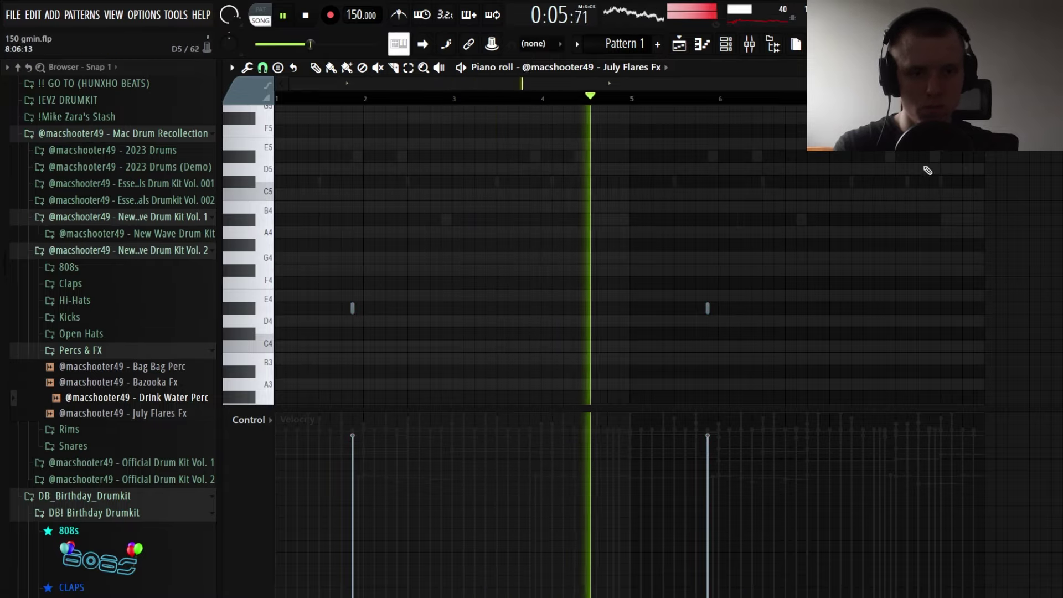
key(ctrl+s)
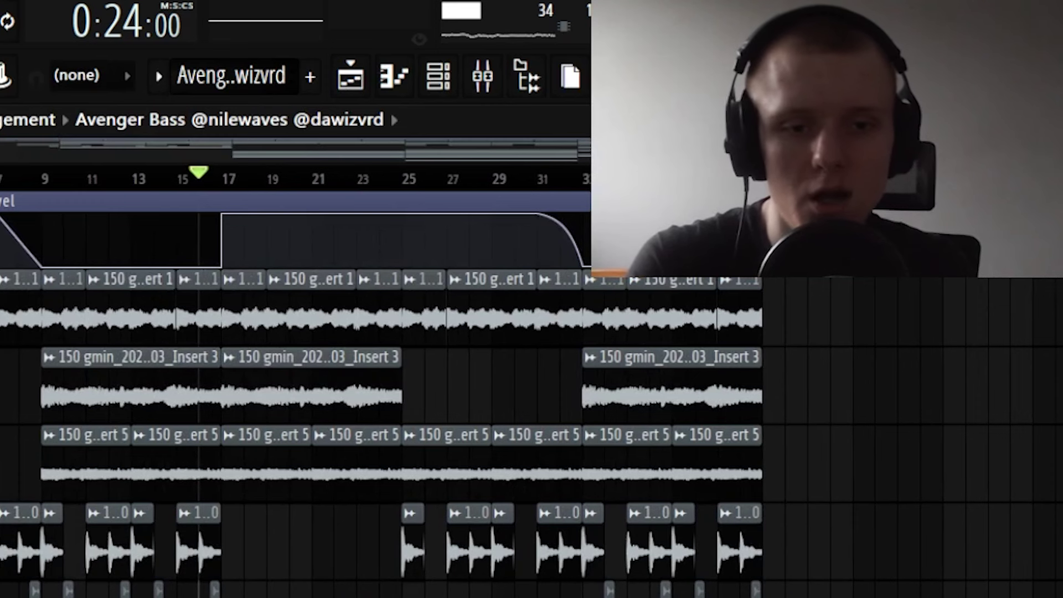
Erase the surplus Insert 1 #2 slice near the end of bar 41 on Track 4
scroll(531, 388, right, 4)
scroll(532, 388, left, 4)
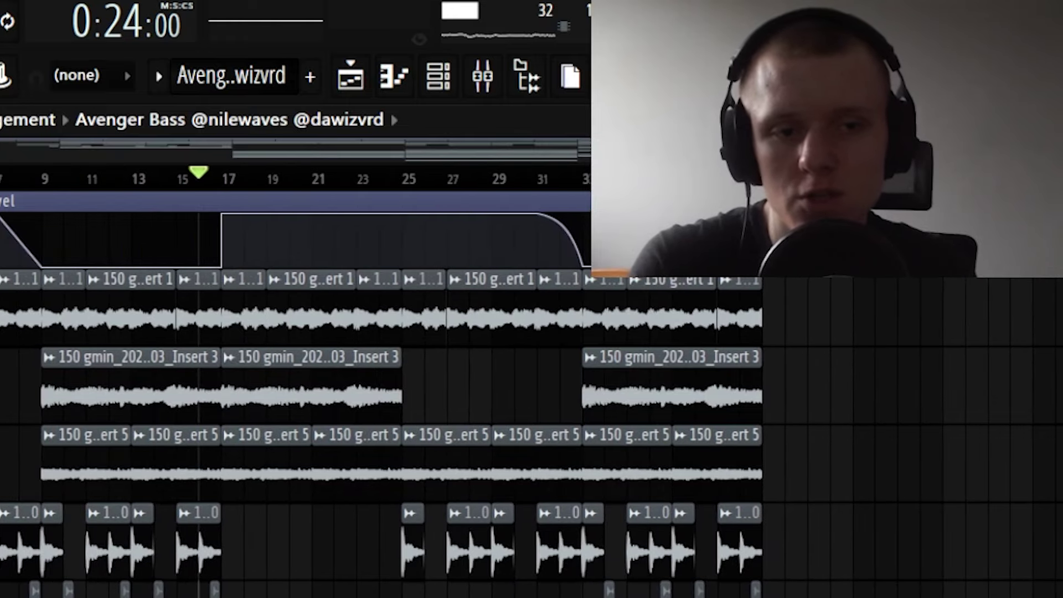
scroll(532, 387, right, 5)
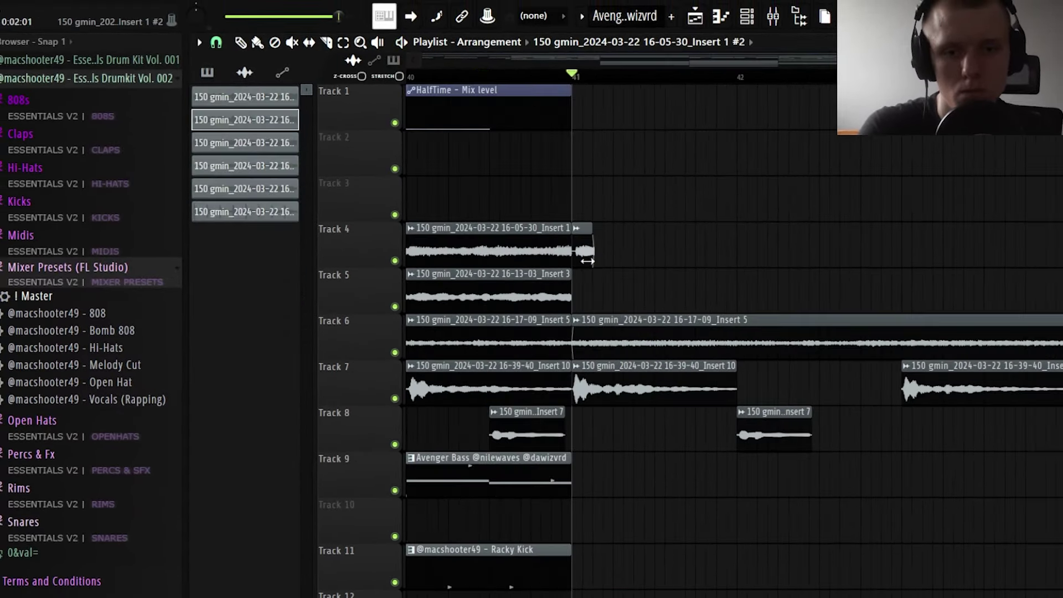
right_click(707, 244)
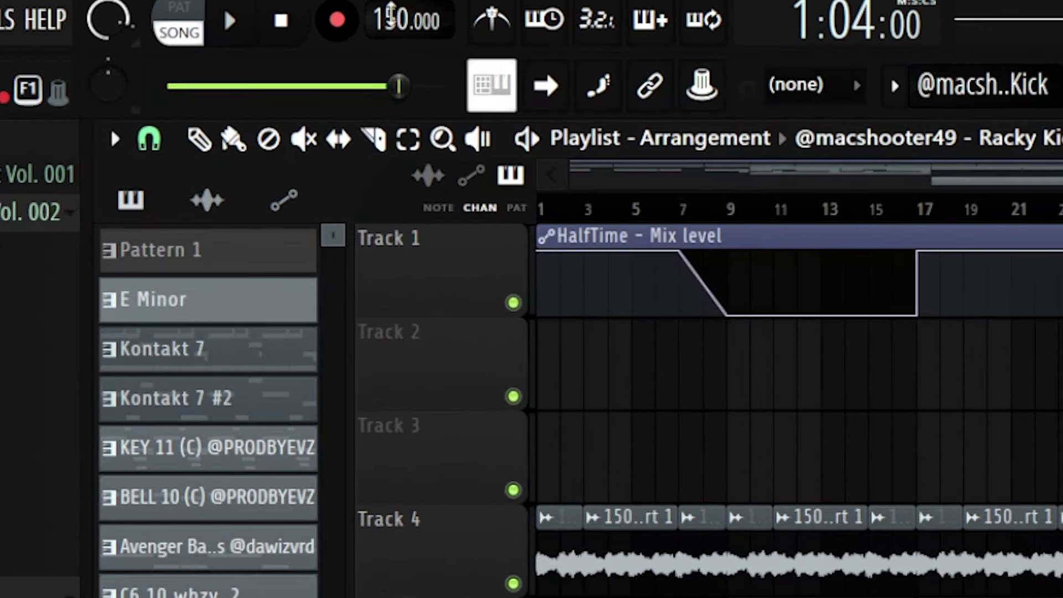
Create an automation clip for the project tempo
right_click(389, 19)
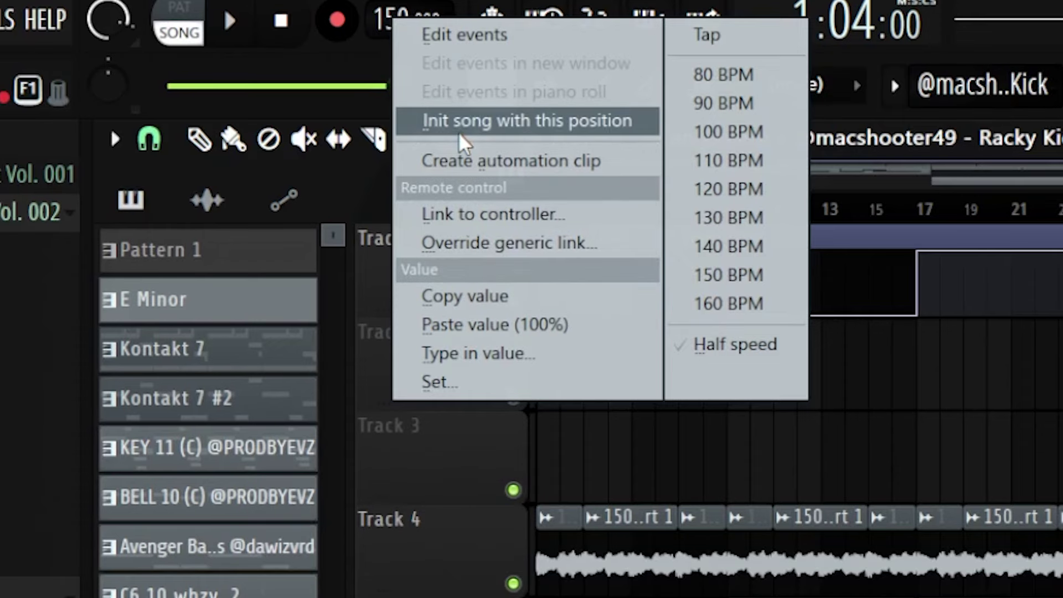
click(533, 171)
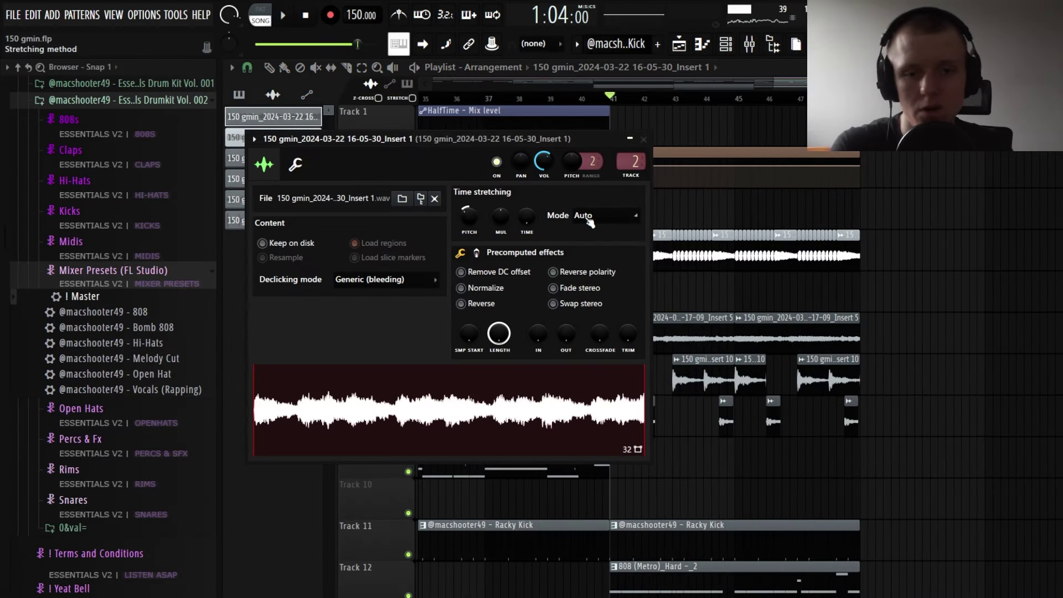
Set the time-stretching mode of the Insert 1 and Insert 1 #2 samples to Stretch
click(596, 215)
click(614, 255)
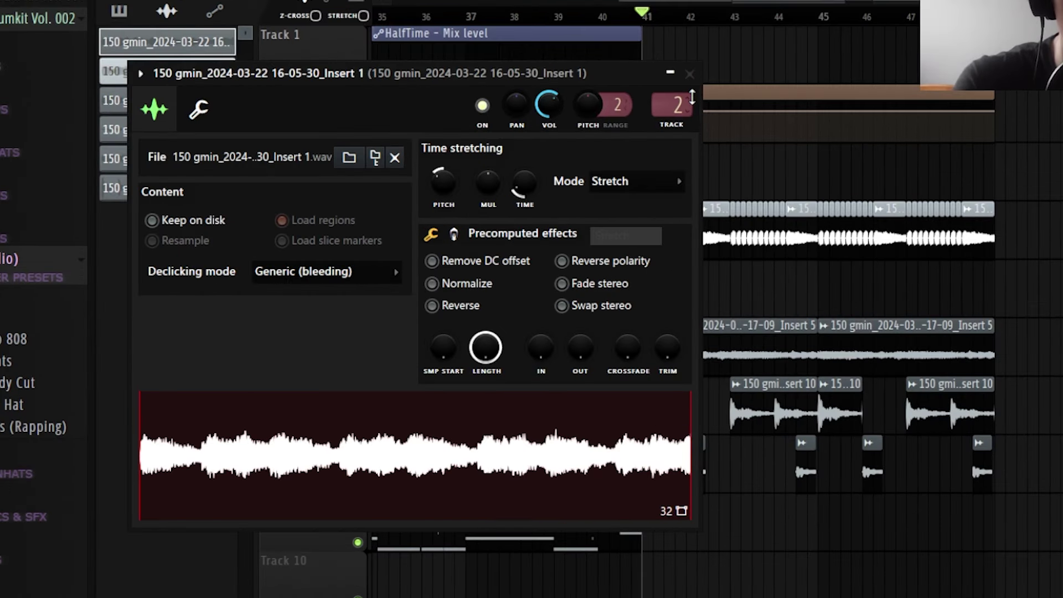
key(Escape)
double_click(166, 65)
click(613, 158)
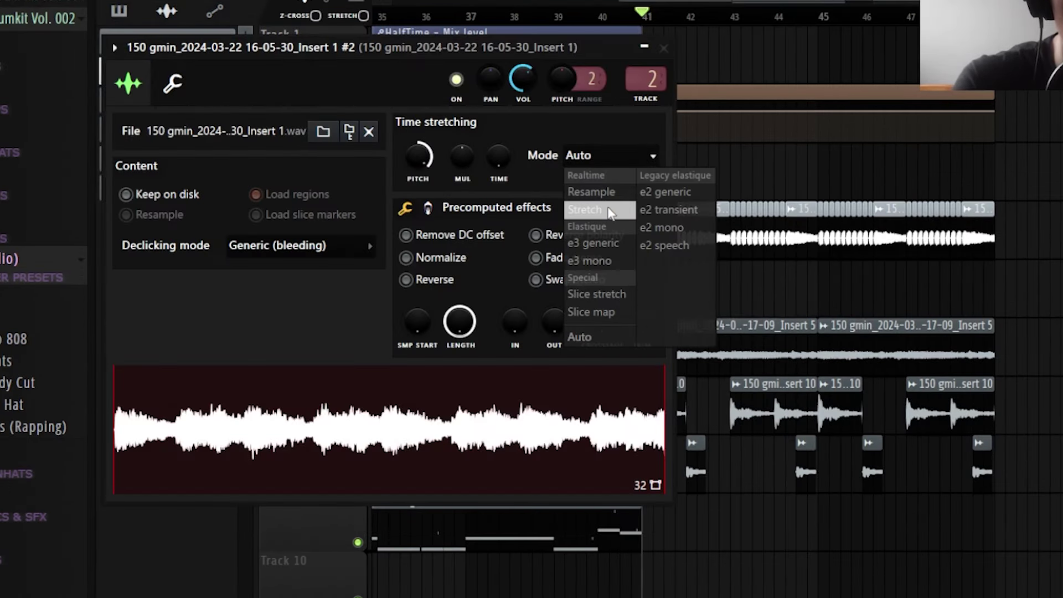
click(610, 211)
click(662, 46)
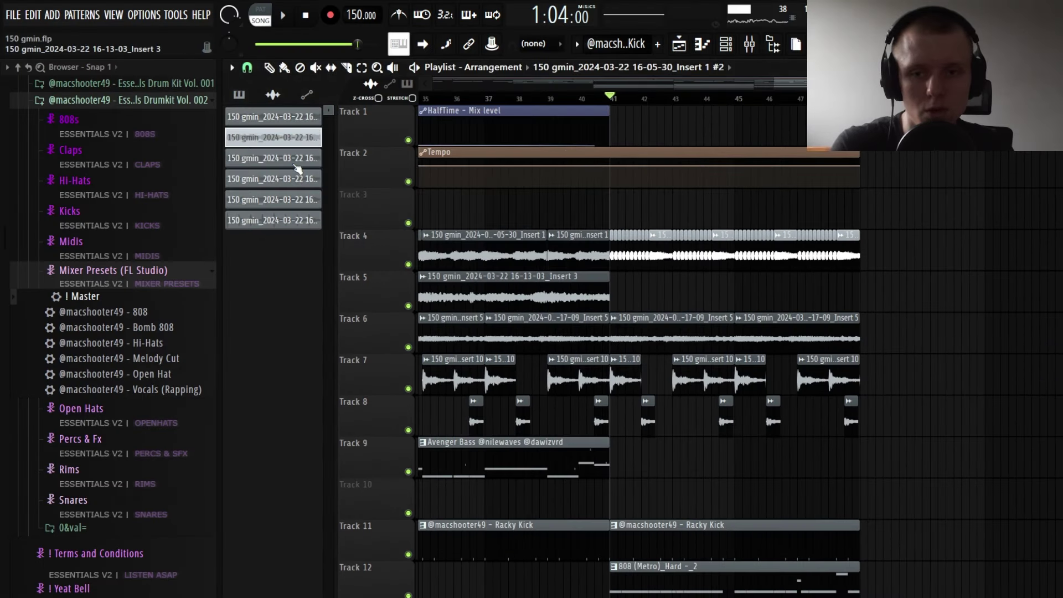
Open the Insert 3 sample's settings and choose its time-stretching mode
double_click(295, 161)
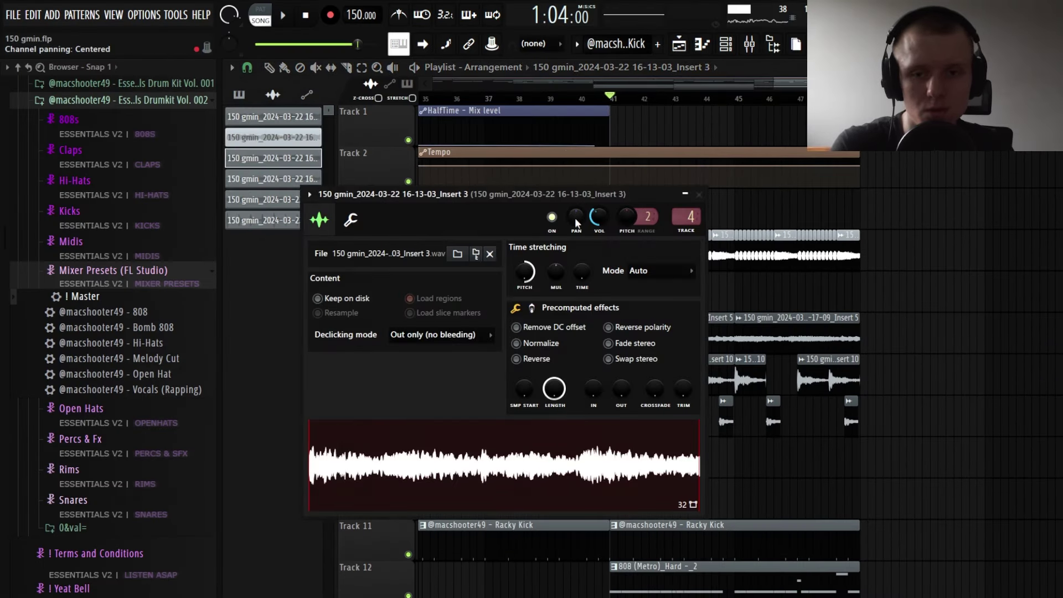
click(651, 274)
click(645, 398)
key(Escape)
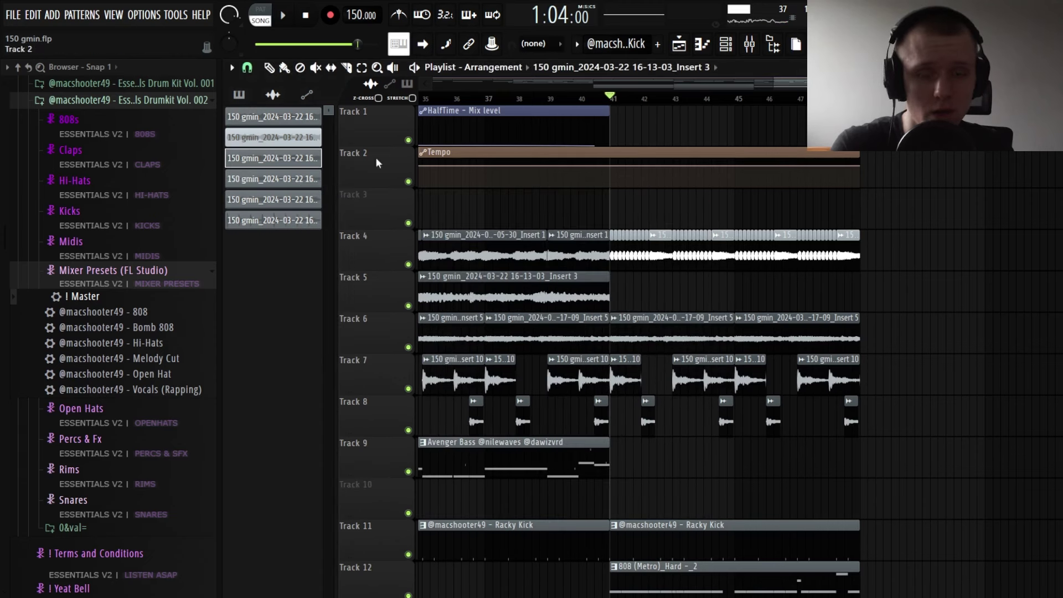
Set the time-stretching mode of the Insert 5 sample to Stretch
double_click(303, 180)
click(692, 308)
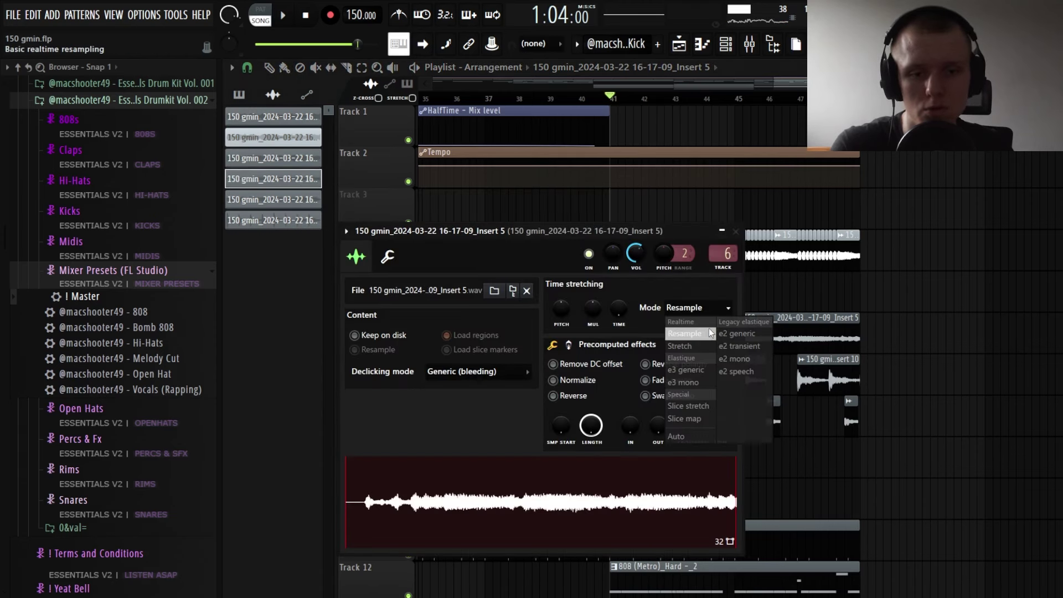
click(686, 346)
key(Escape)
Set the time-stretching mode of the reversed Insert 7 sample to Stretch and pick the Insert 10 sample
double_click(300, 202)
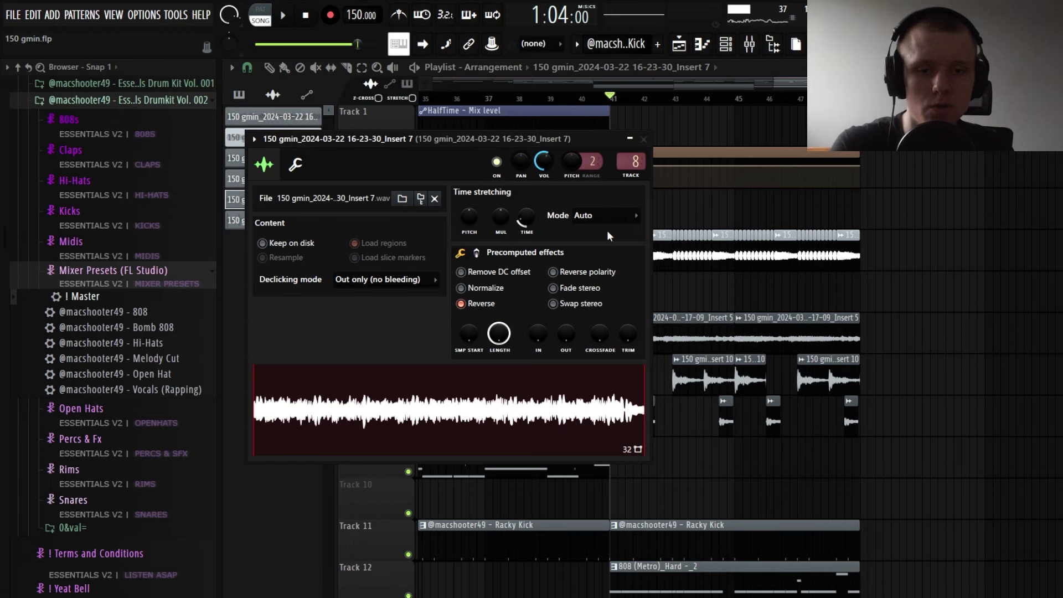
click(608, 216)
click(606, 254)
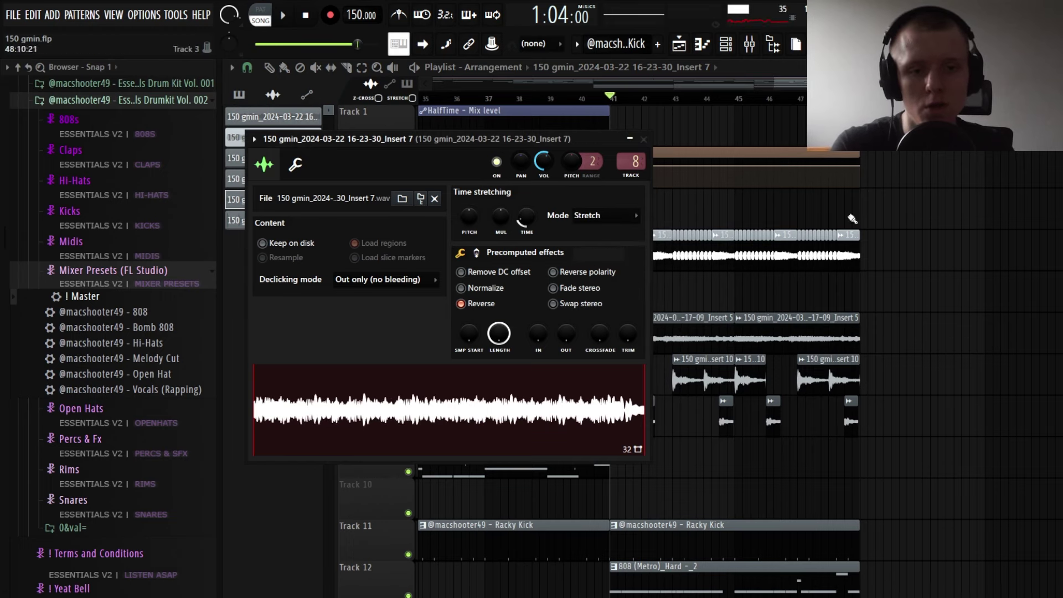
click(608, 215)
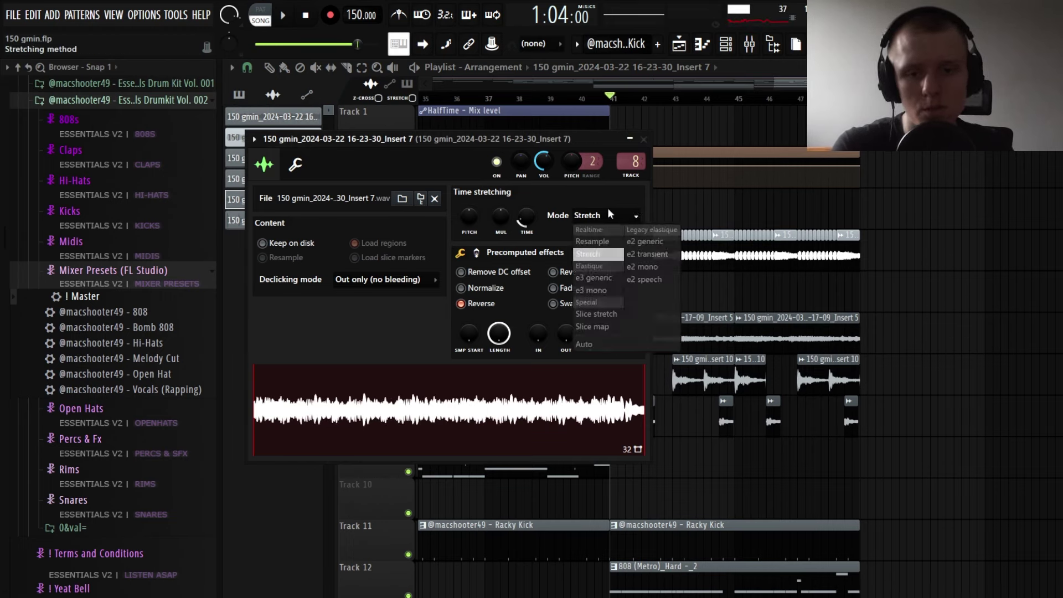
click(643, 140)
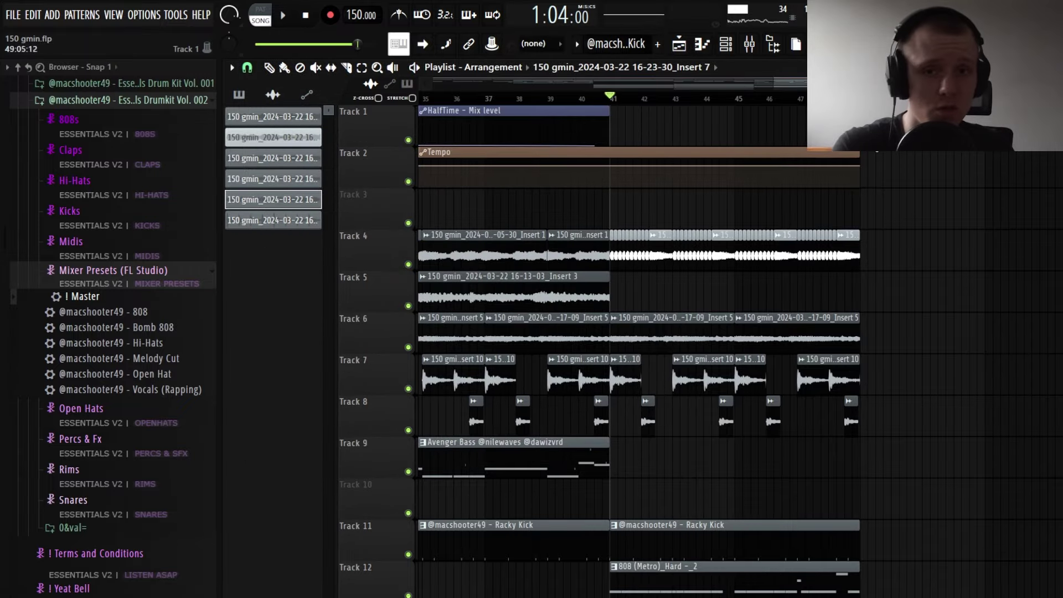
click(305, 227)
Set the project tempo to 132 BPM and copy that tempo value
scroll(348, 15, down, 3)
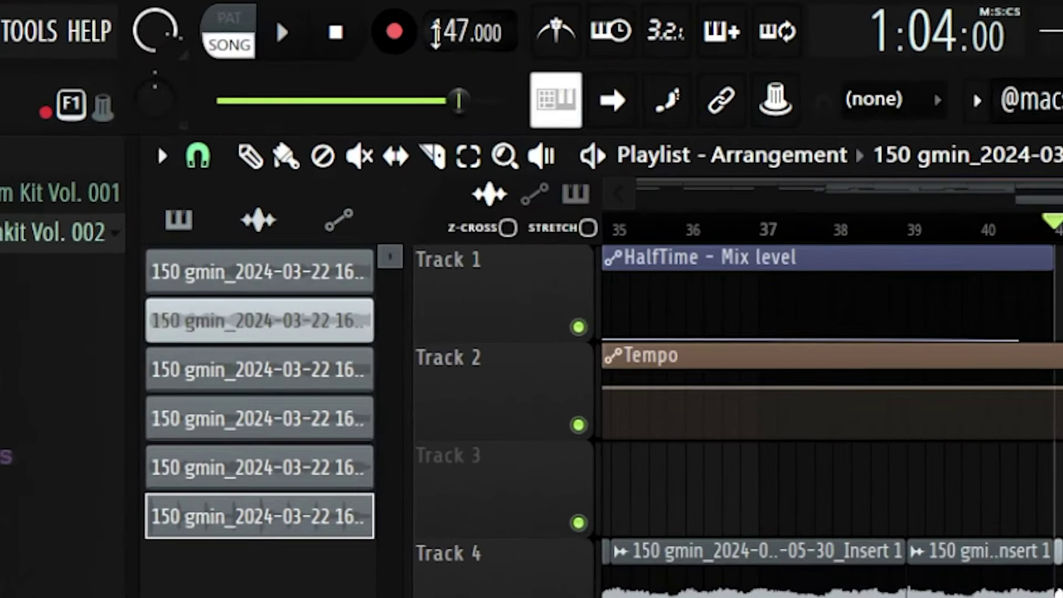
scroll(348, 16, up, 4)
scroll(348, 15, down, 4)
scroll(350, 16, down, 8)
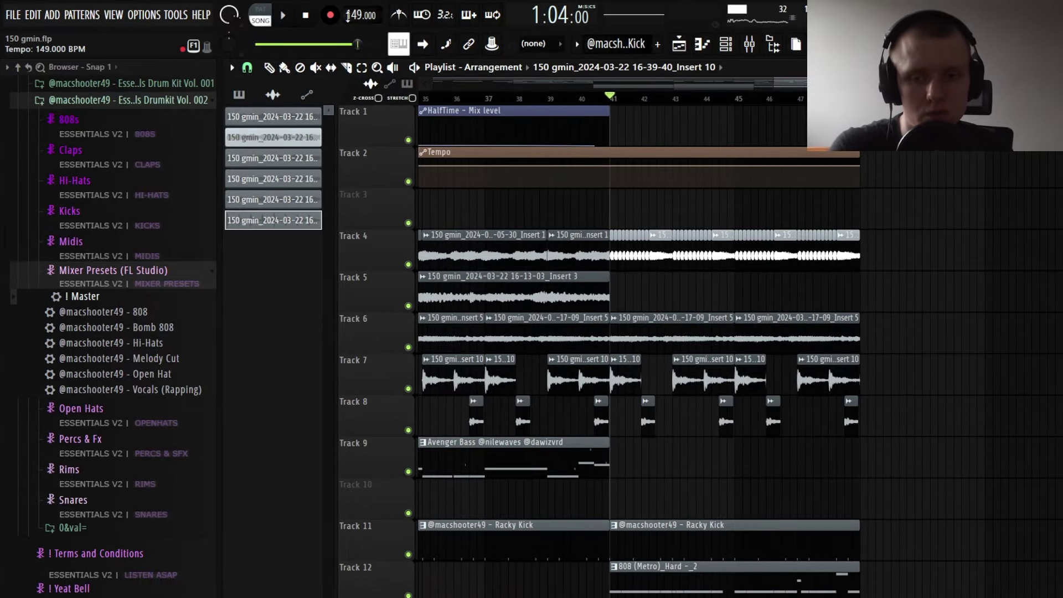
scroll(347, 16, down, 1)
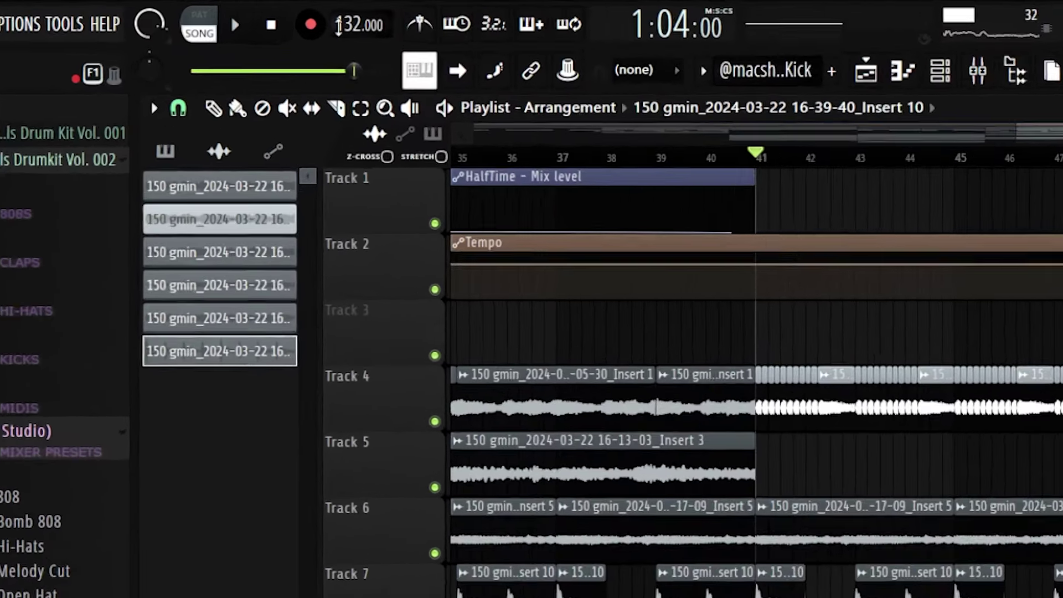
right_click(336, 44)
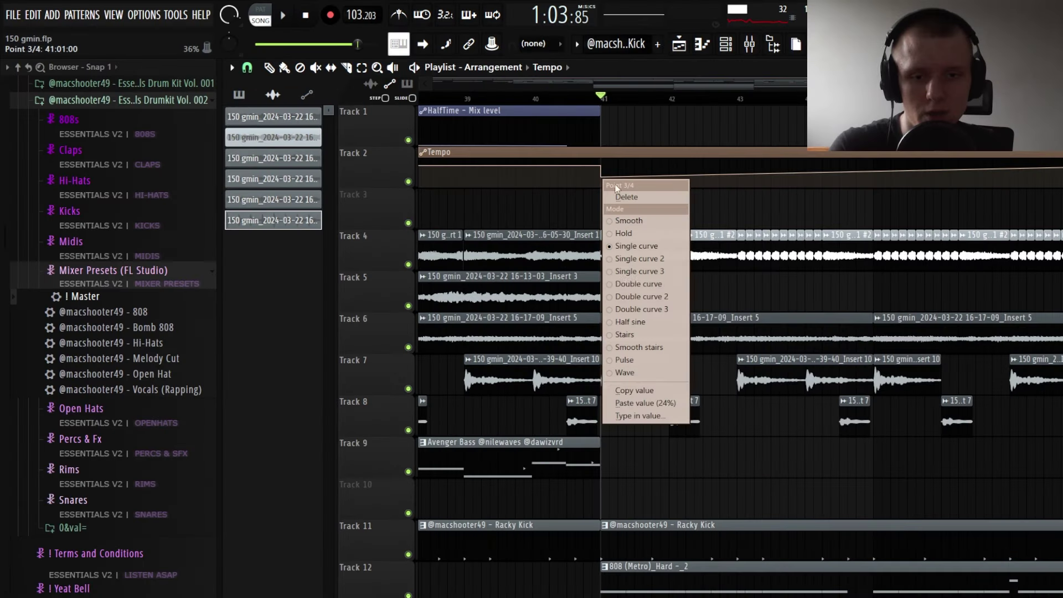
Paste the copied tempo value onto the Tempo clip's third point at bar 41 and its final point
click(666, 404)
scroll(967, 182, down, 3)
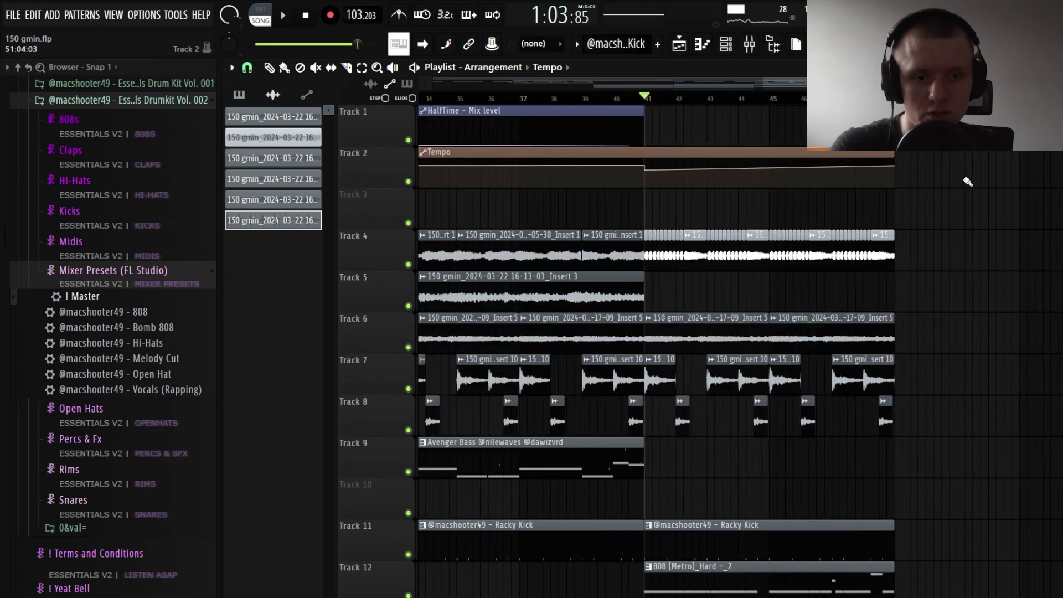
right_click(896, 165)
click(932, 390)
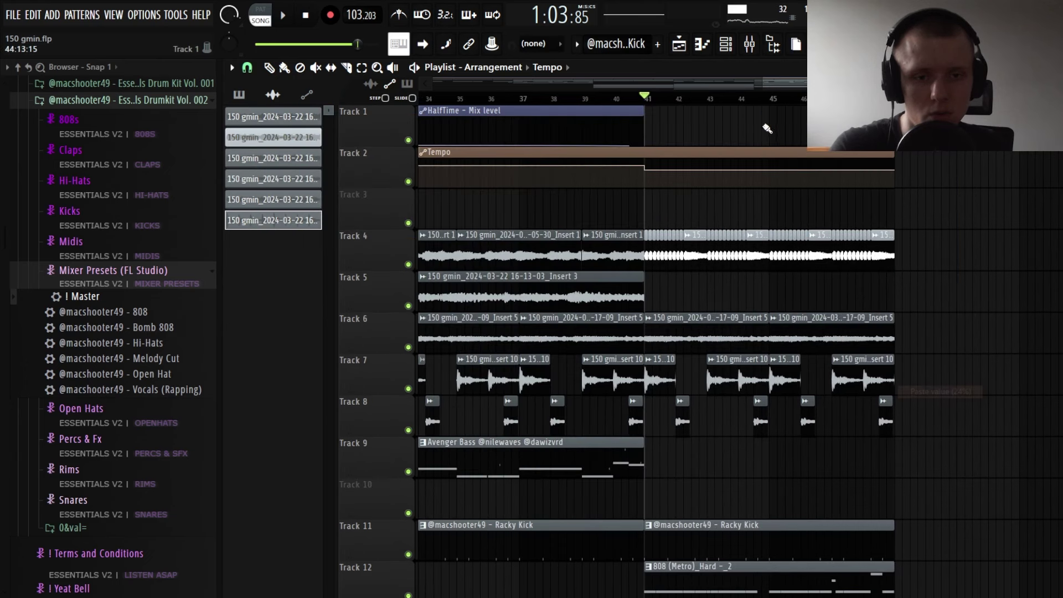
Copy the value of the Tempo clip's first point and paste it onto the second point at bar 41
right_click(420, 166)
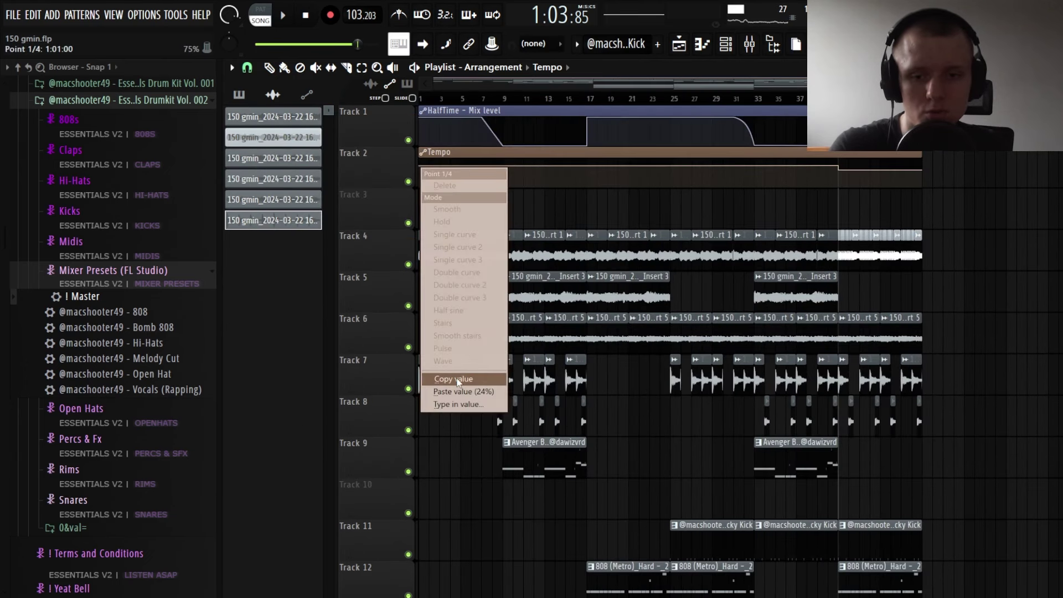
click(457, 380)
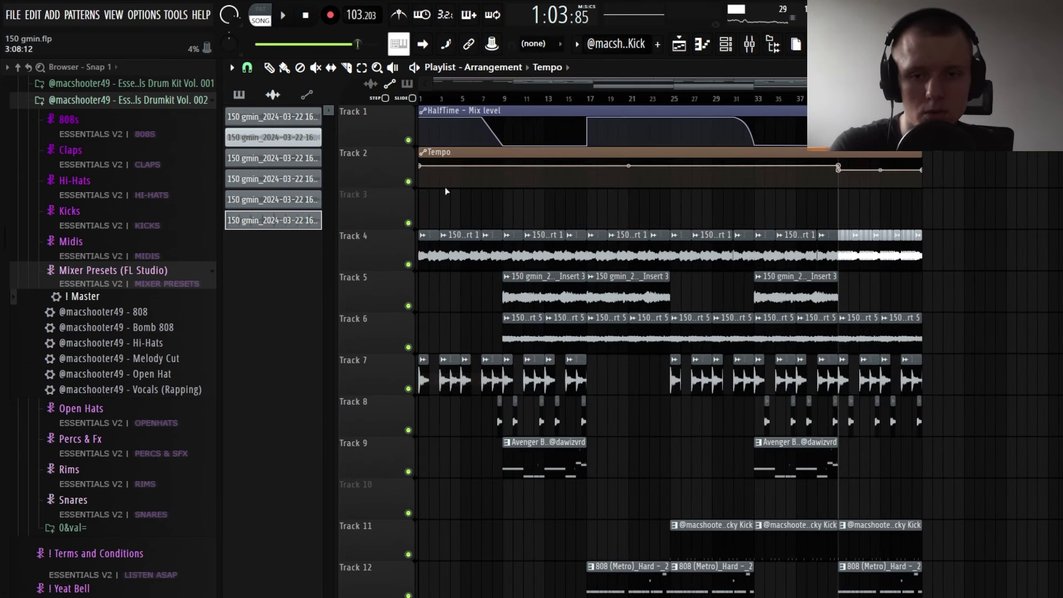
scroll(859, 145, up, 7)
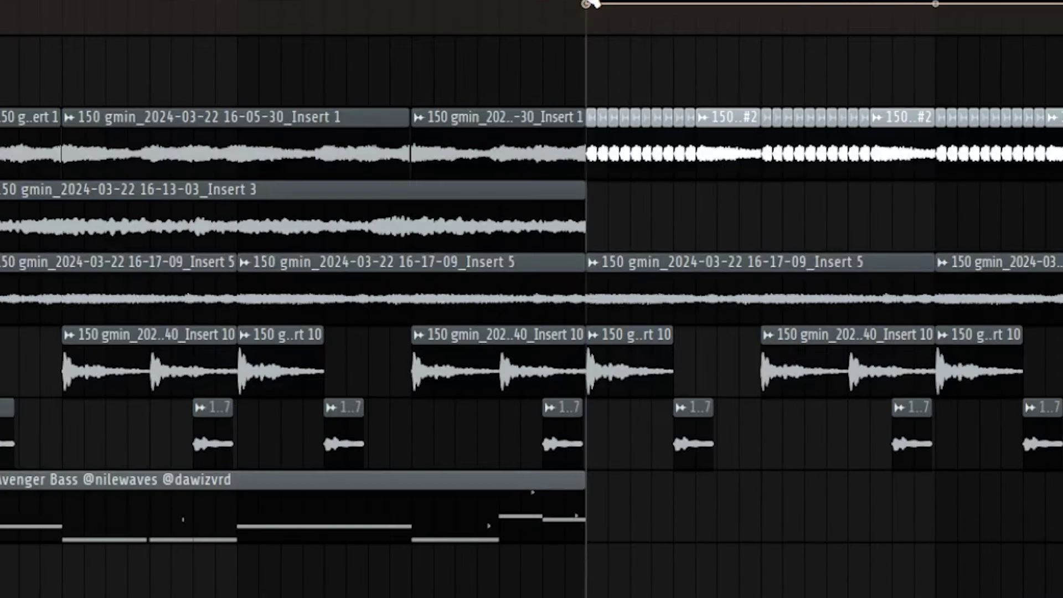
right_click(766, 166)
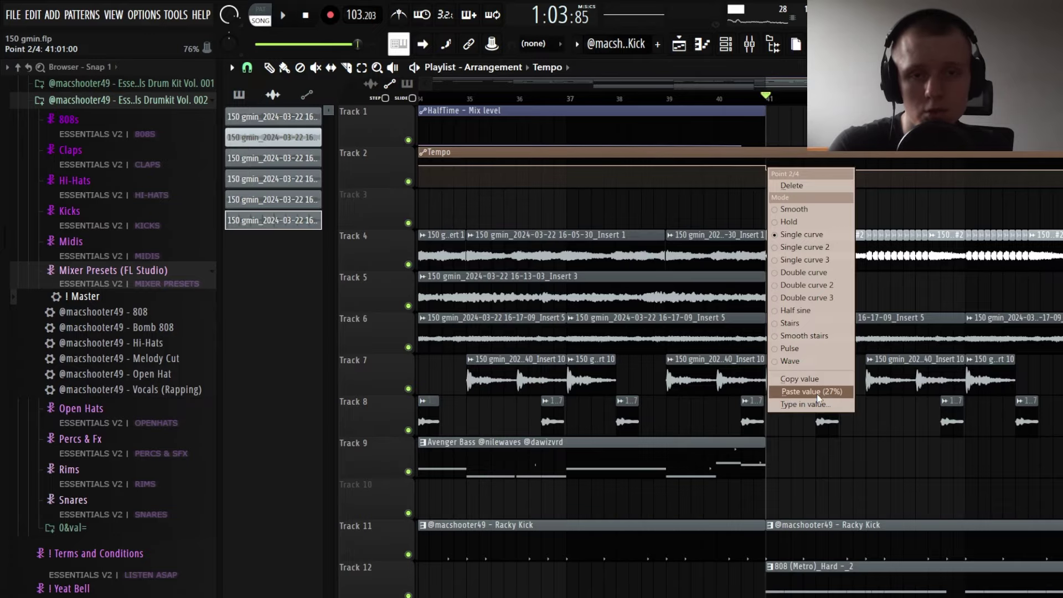
click(812, 391)
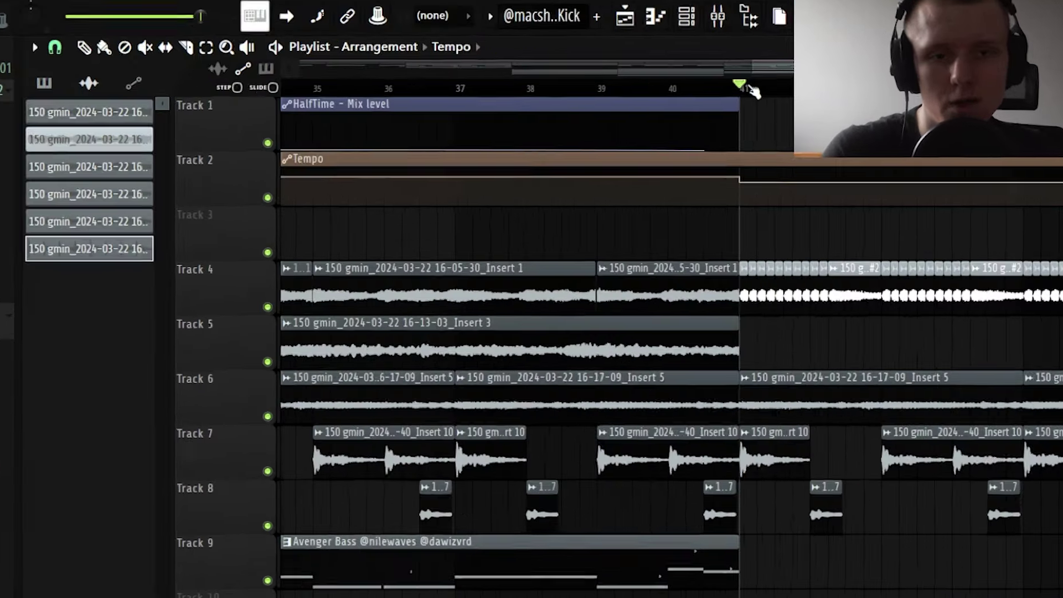
Examine the arrangement around the tempo change at bar 41, including the chopped melody, HalfTime automation and drum layers
scroll(730, 169, up, 3)
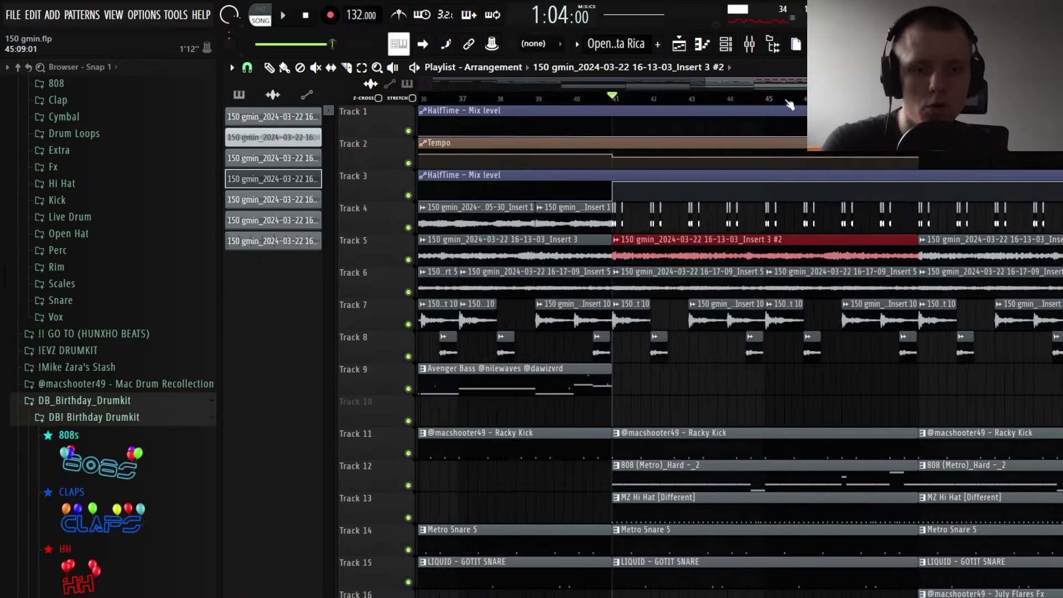
scroll(789, 102, down, 2)
click(867, 384)
right_click(891, 387)
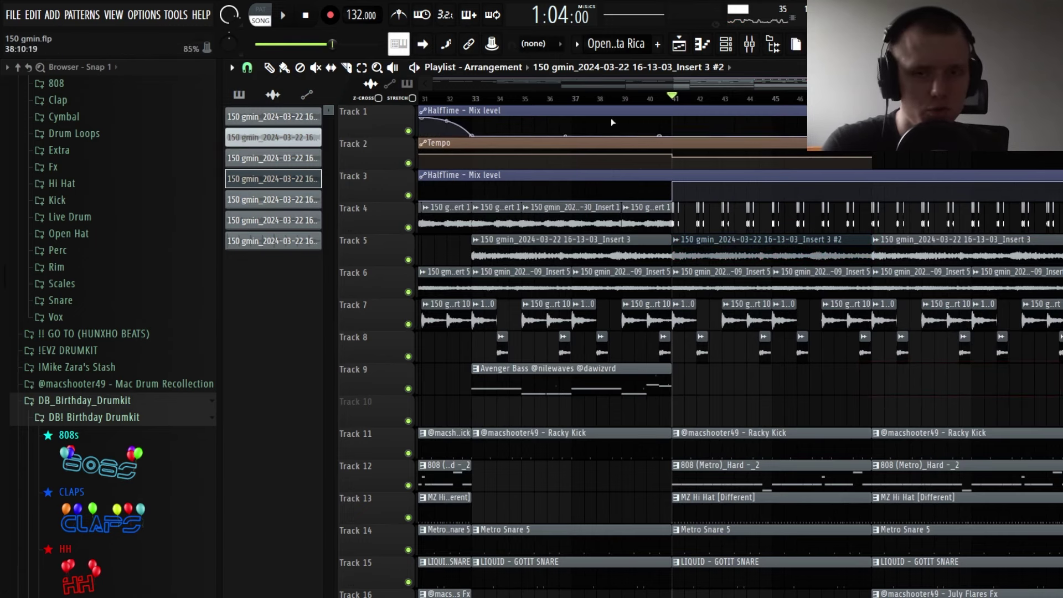
scroll(781, 98, up, 2)
drag(739, 82, 745, 82)
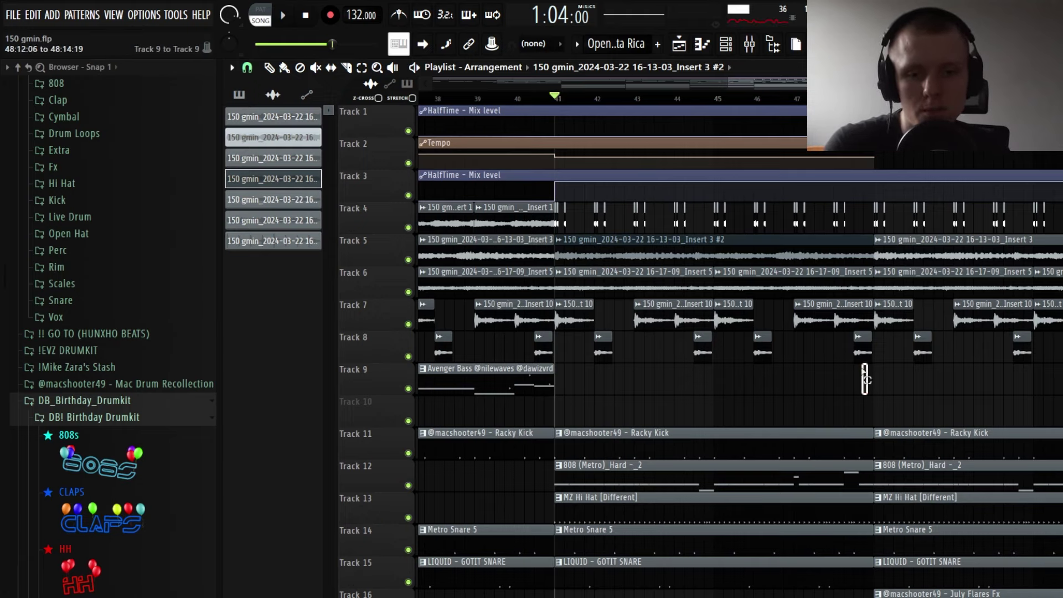
drag(867, 381, 681, 381)
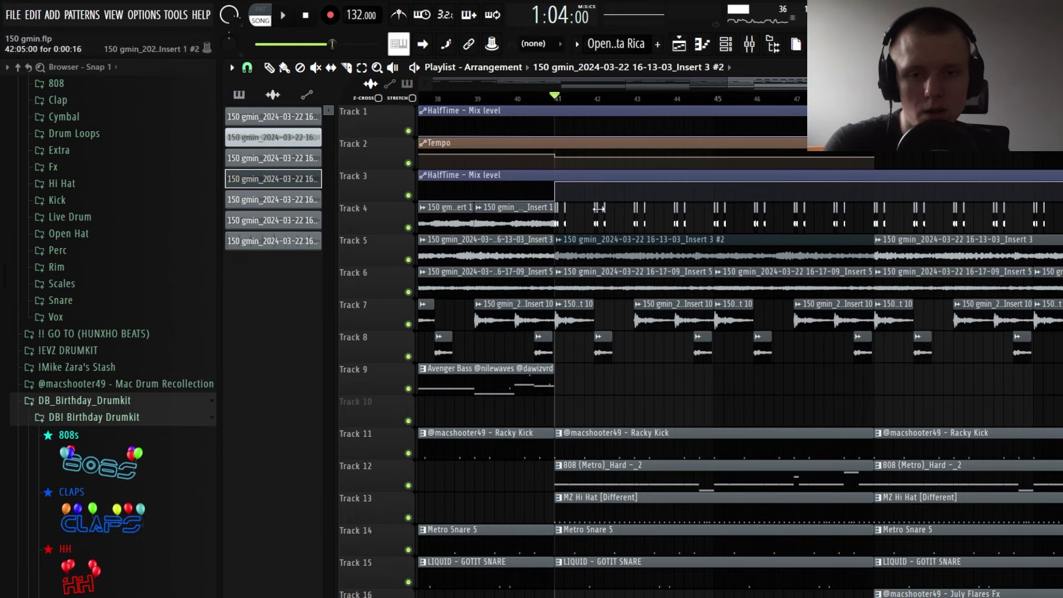
scroll(635, 237, left, 3)
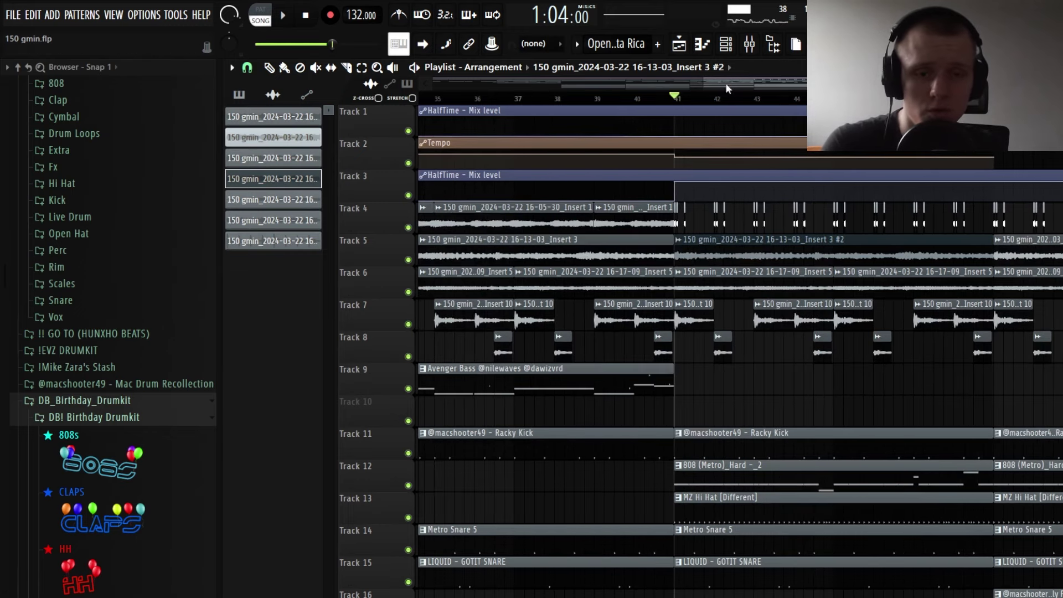
scroll(714, 222, up, 3)
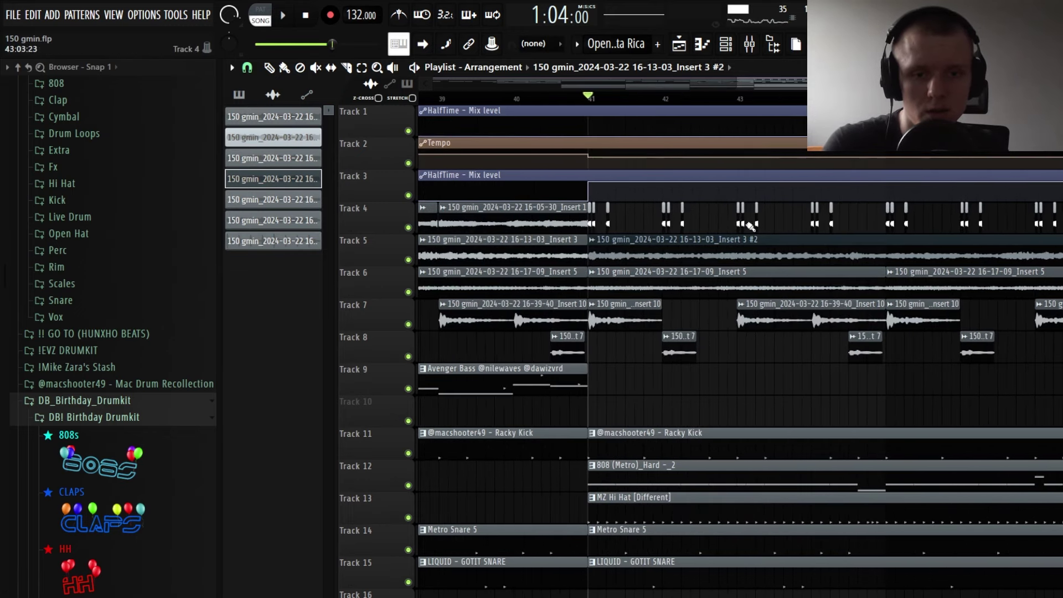
scroll(689, 207, down, 5)
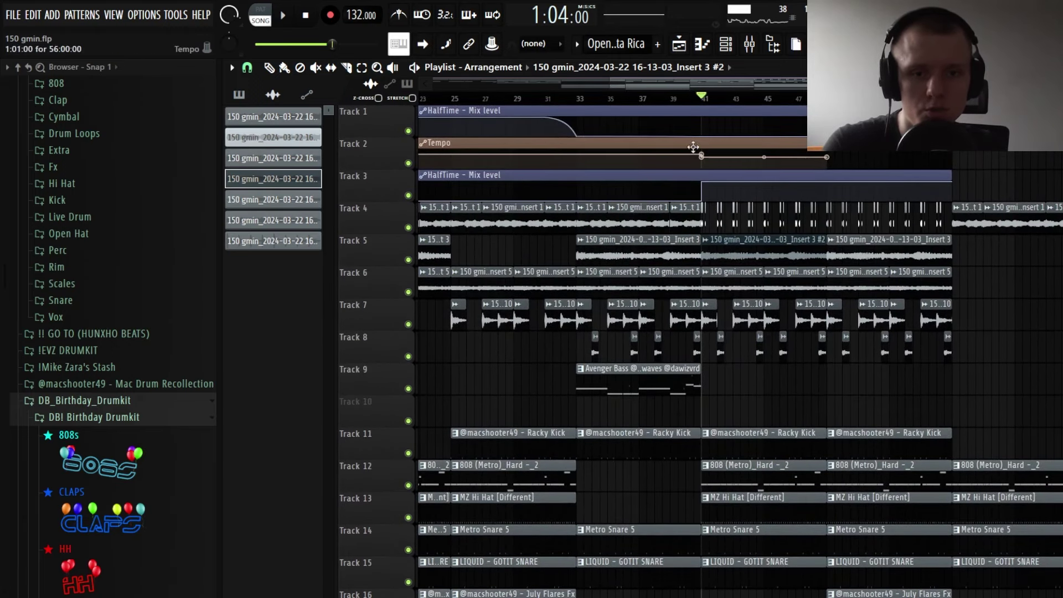
scroll(933, 271, down, 5)
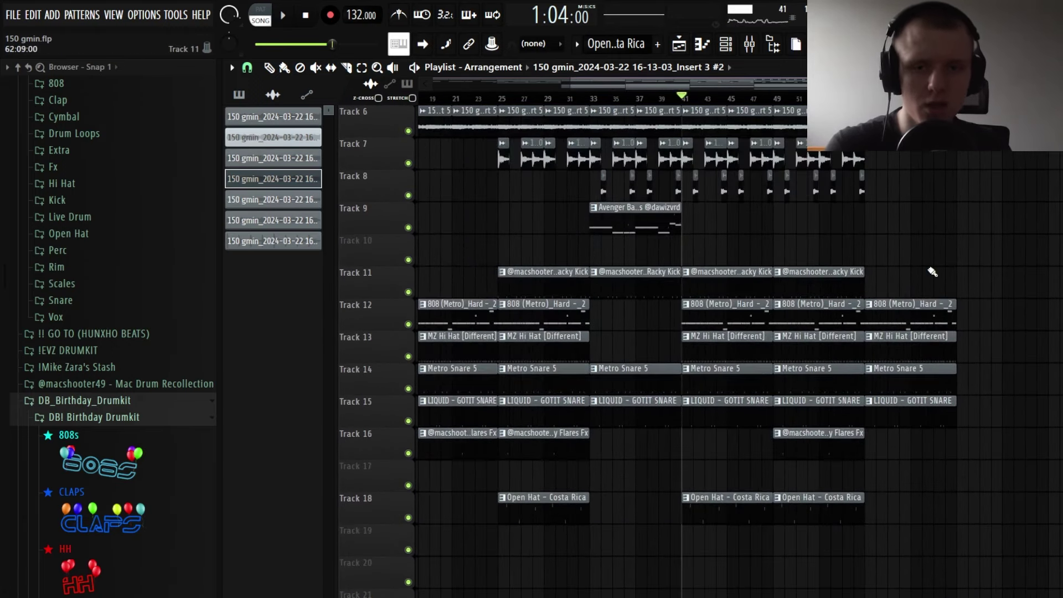
click(960, 328)
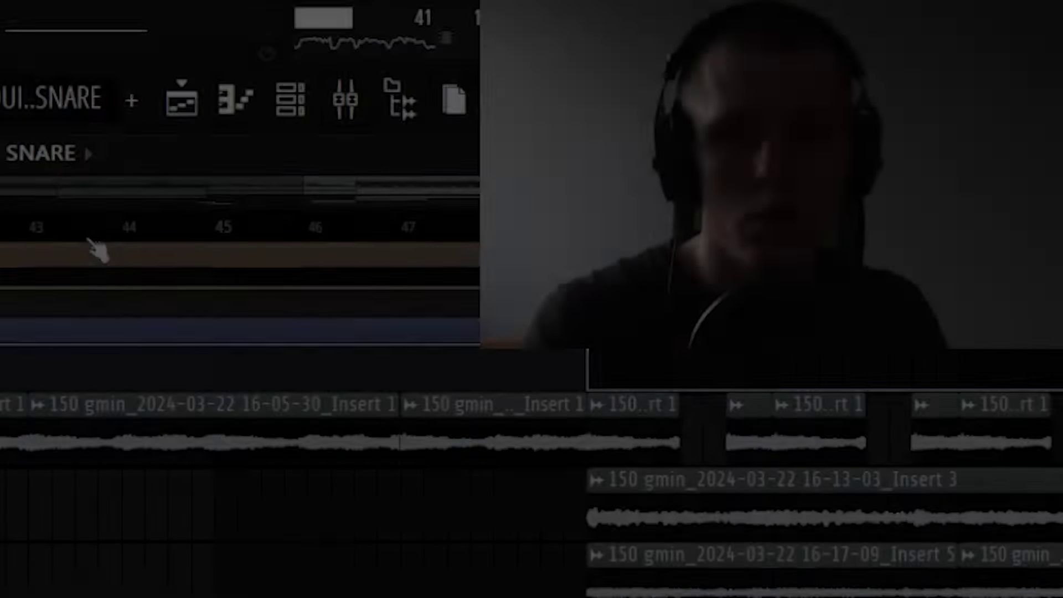
Review the arrangement between bars 41 and 56, comparing the HalfTime automation with the chopped melody and the sample layers
scroll(99, 247, down, 3)
scroll(127, 262, down, 1)
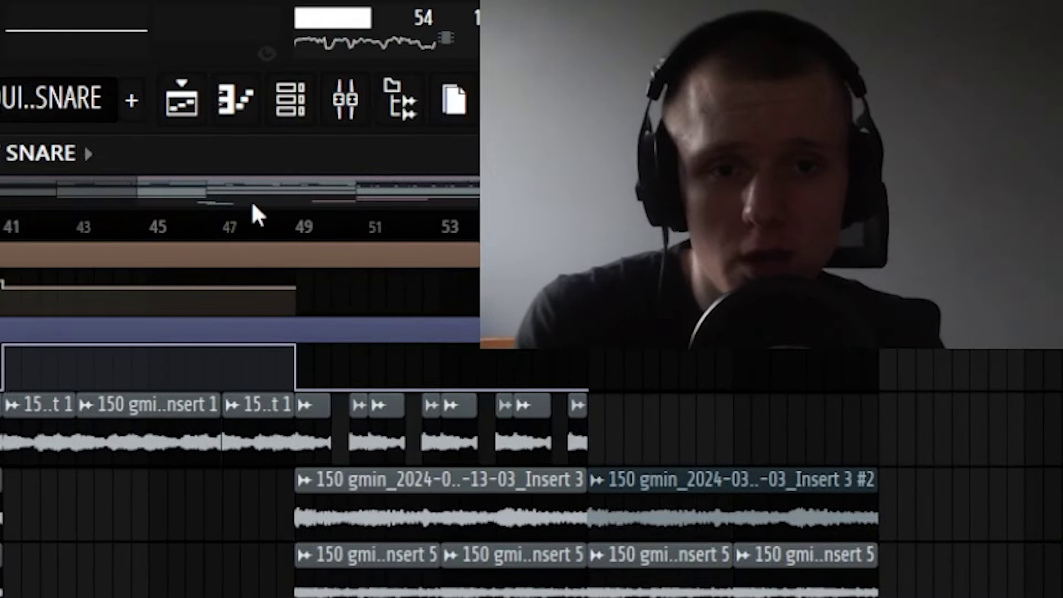
scroll(351, 226, up, 2)
drag(438, 186, 398, 186)
drag(260, 189, 457, 189)
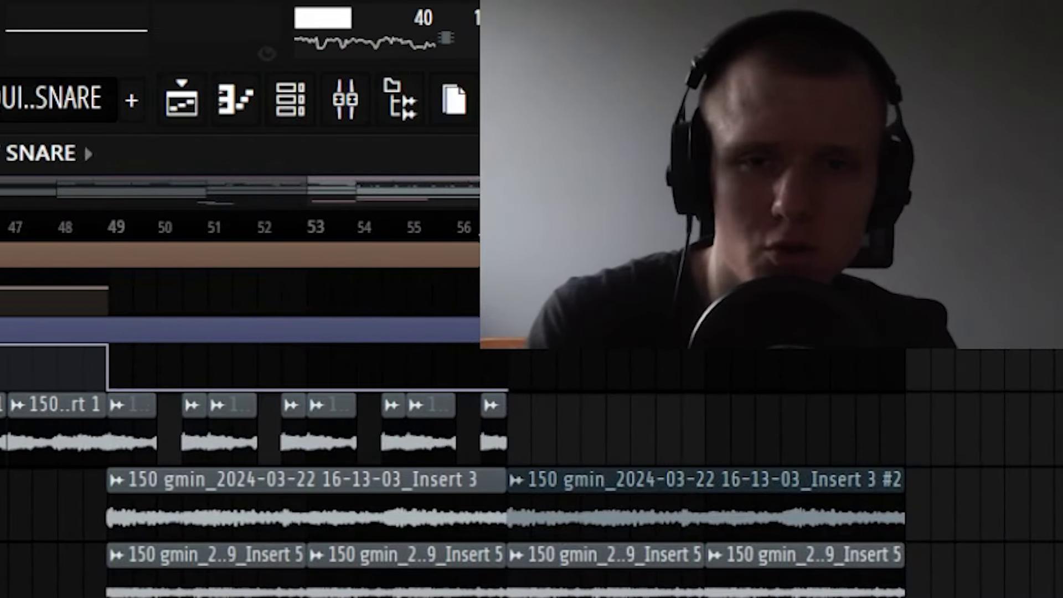
scroll(498, 226, down, 2)
scroll(498, 226, down, 1)
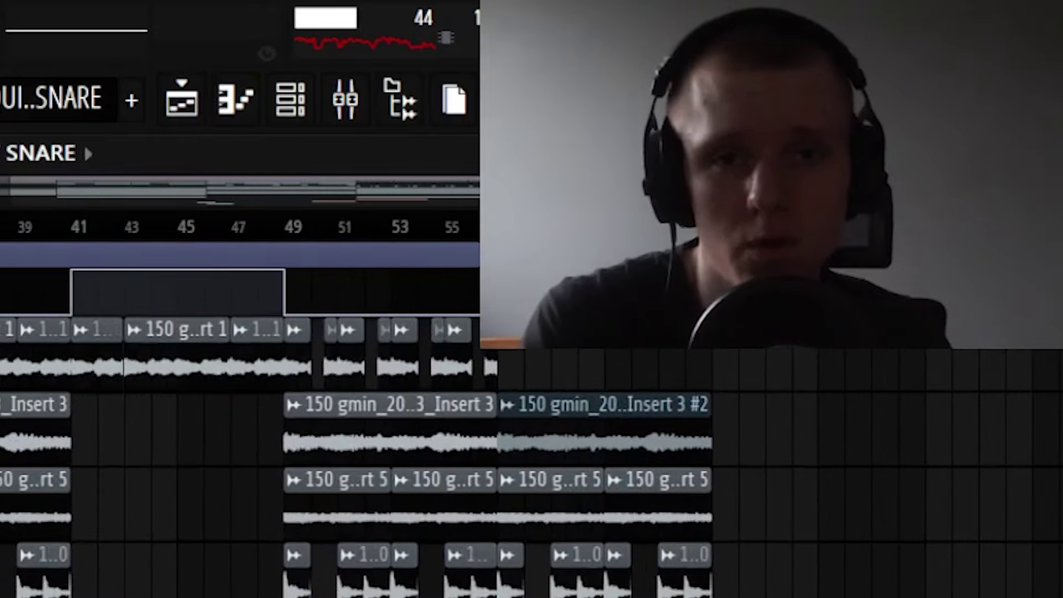